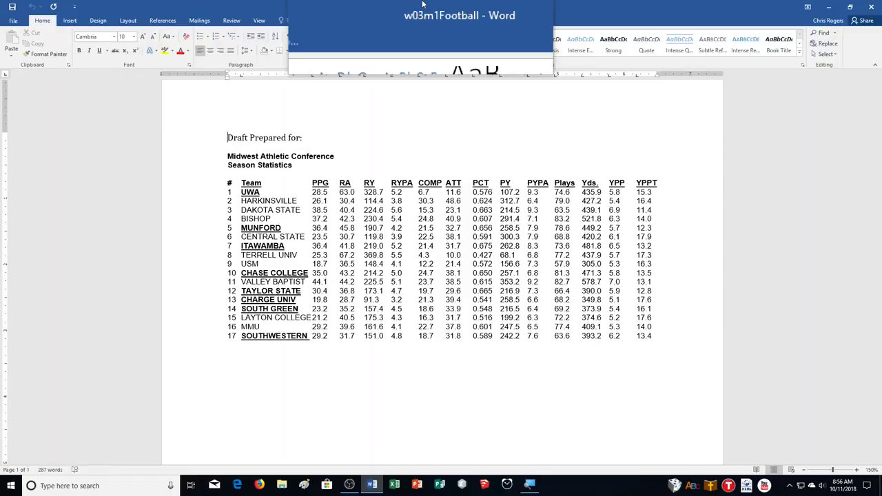
- Maximize the w03m1Football Word window to fill the screen
drag(423, 4, 432, 4)
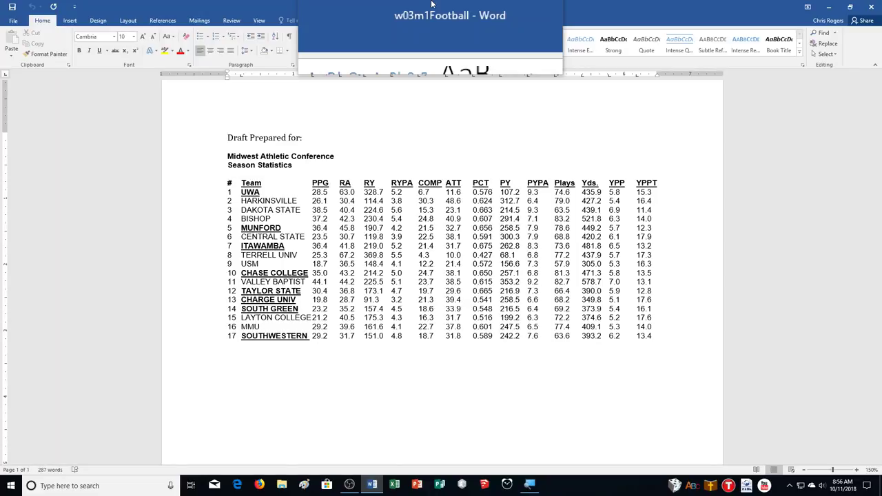
drag(433, 4, 432, 4)
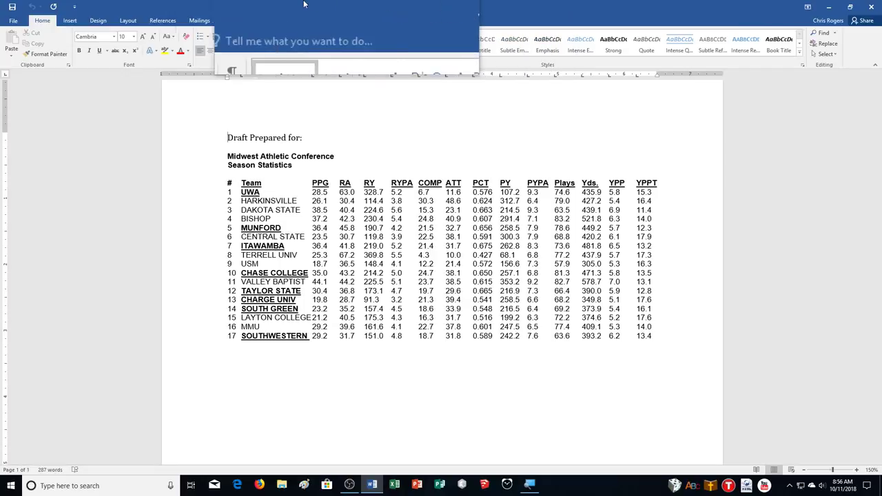
- Save the document to Documents > CA Demonstration with the student's name suffix added to w03m1Football
click(14, 22)
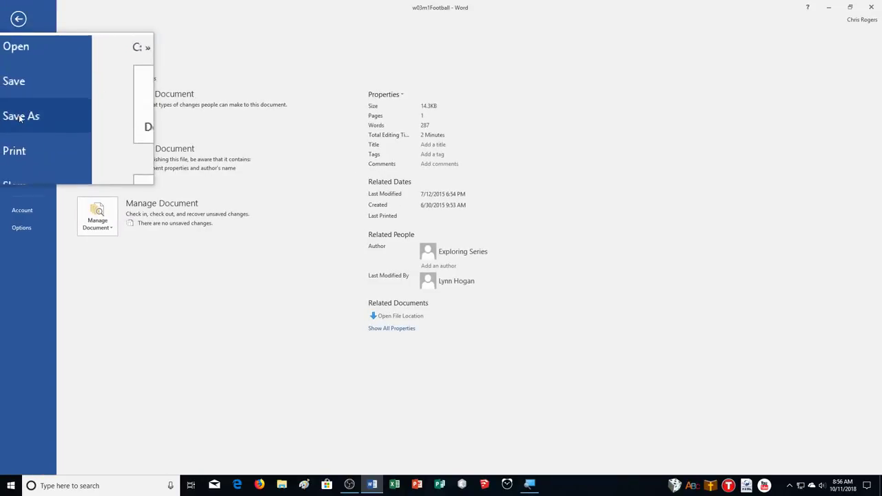
click(19, 117)
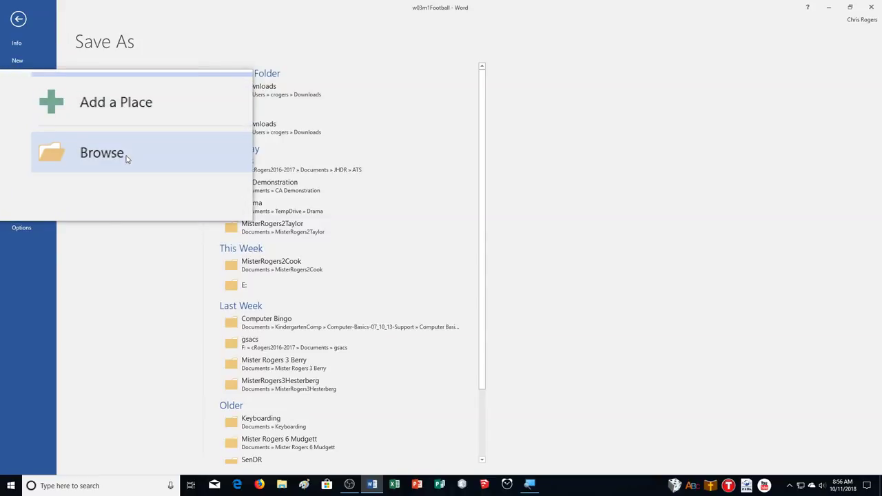
click(125, 159)
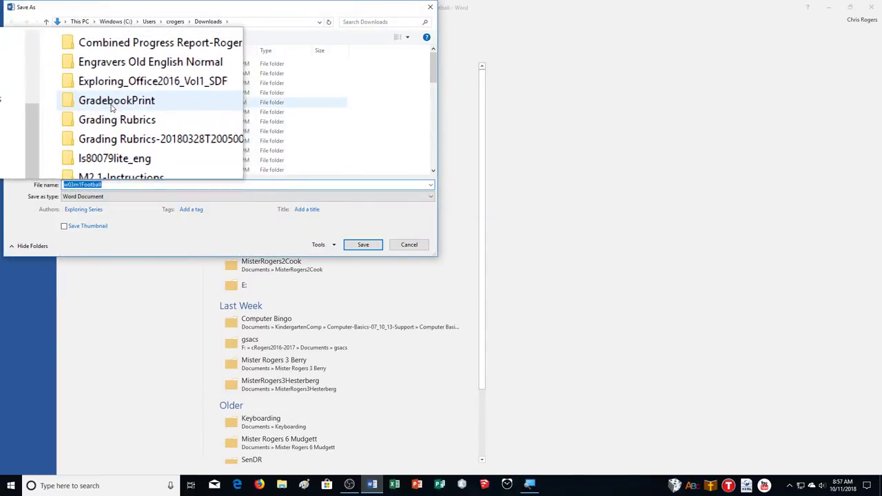
click(36, 101)
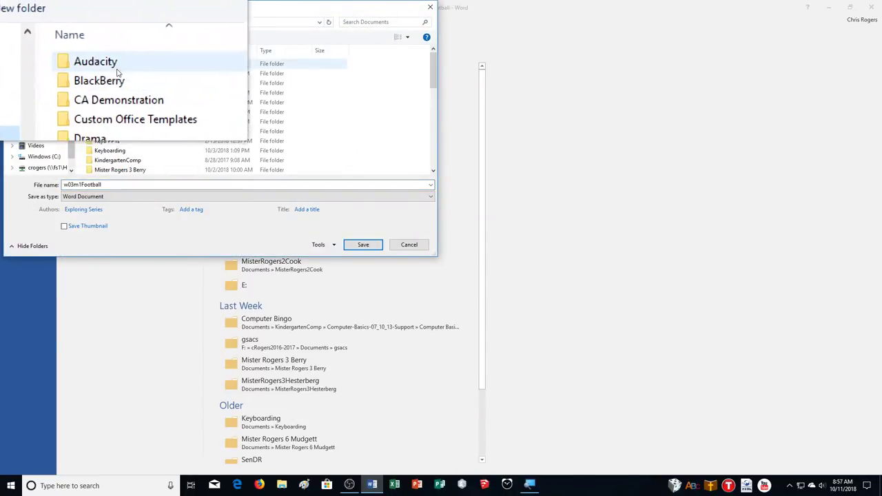
click(119, 85)
double_click(119, 85)
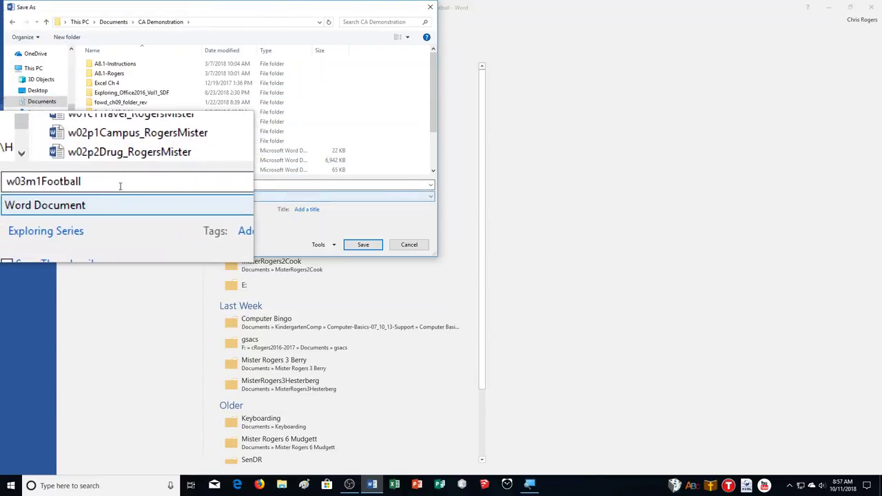
double_click(110, 185)
click(110, 184)
text(_)
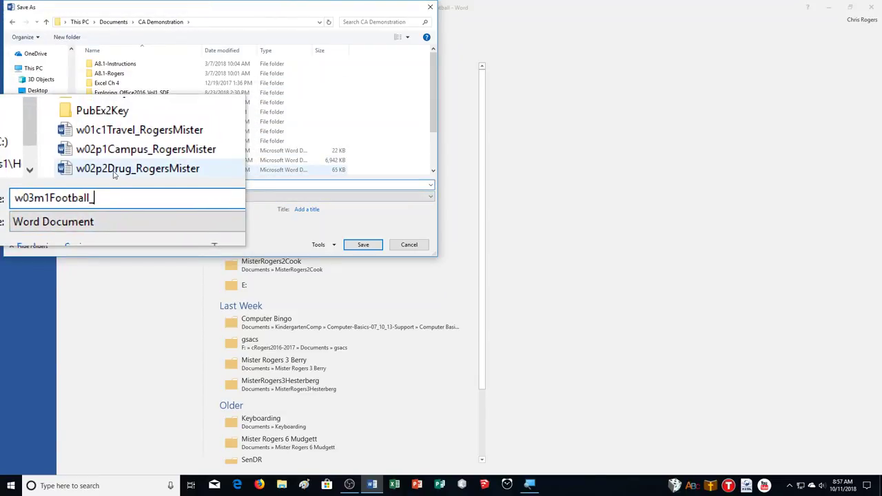
text(RogersMister)
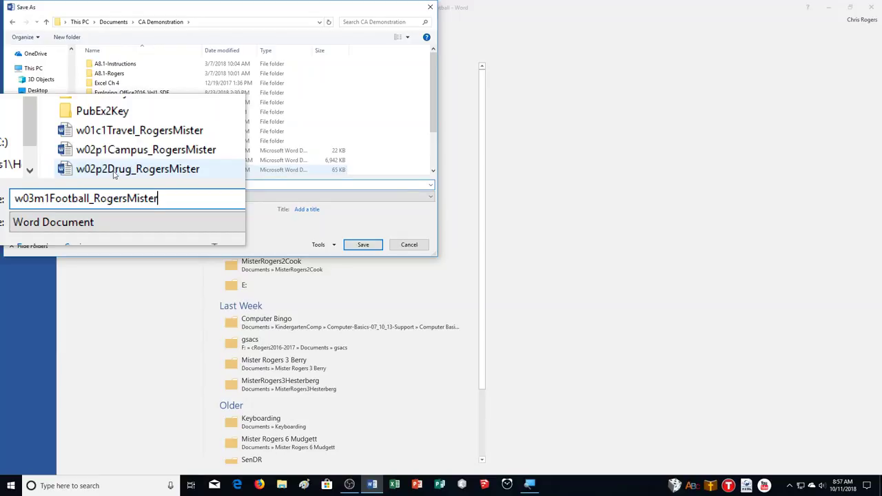
key(Return)
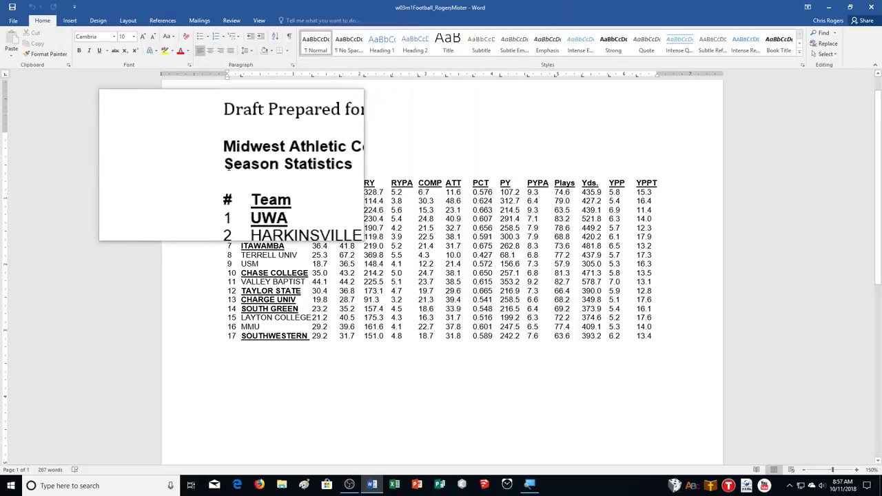
- Convert the statistics text, from the # header through 13.4, into a table
double_click(239, 188)
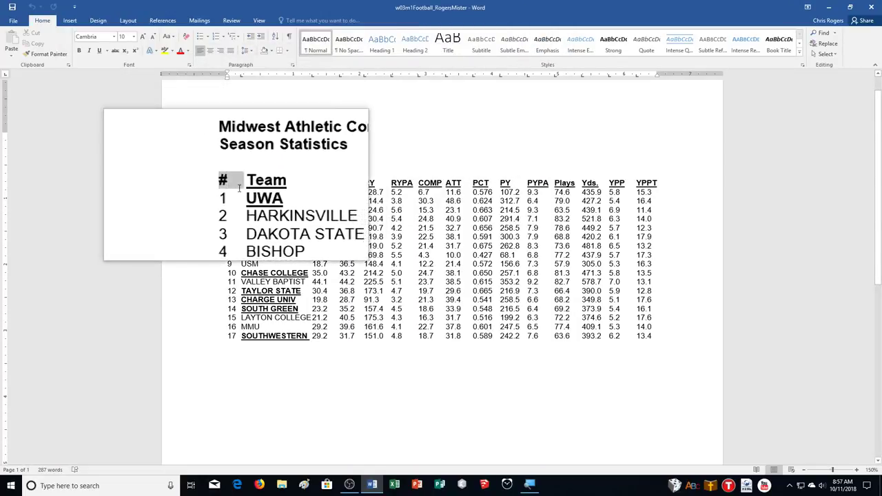
drag(239, 188, 657, 339)
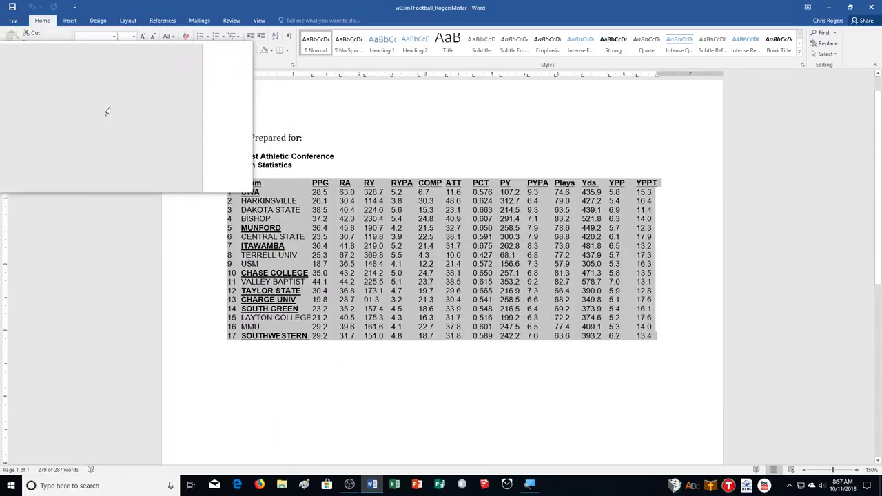
click(70, 20)
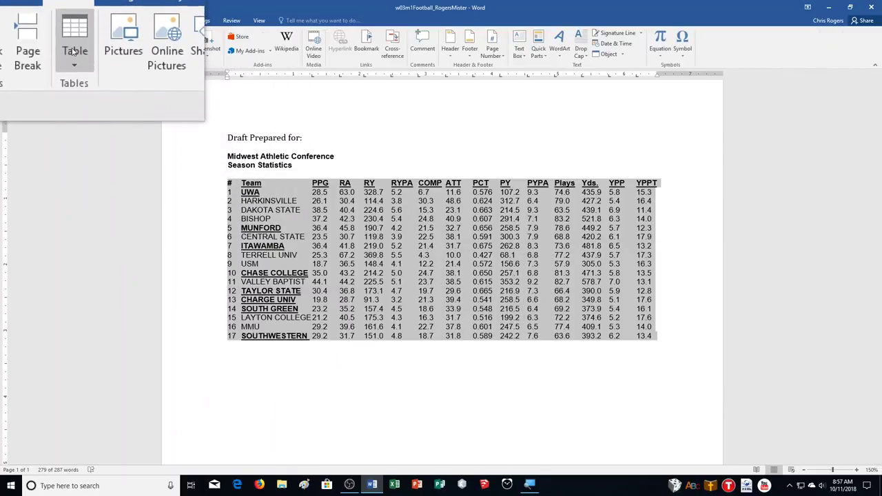
click(73, 49)
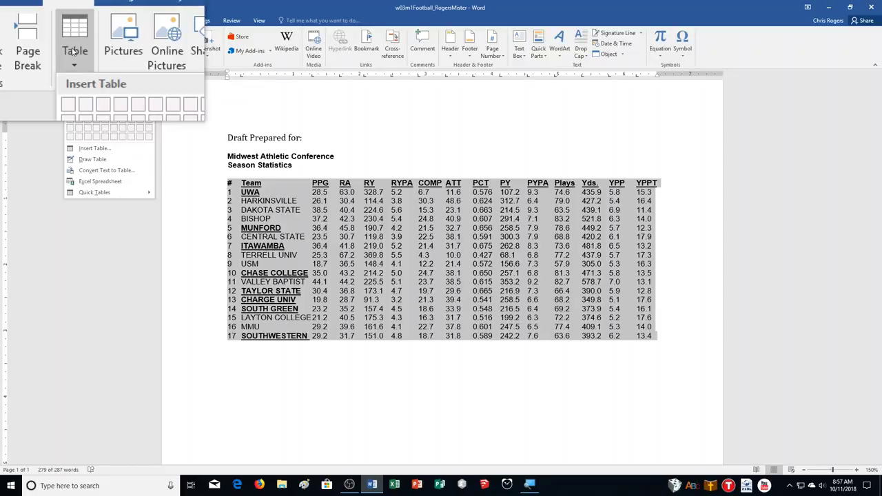
click(106, 172)
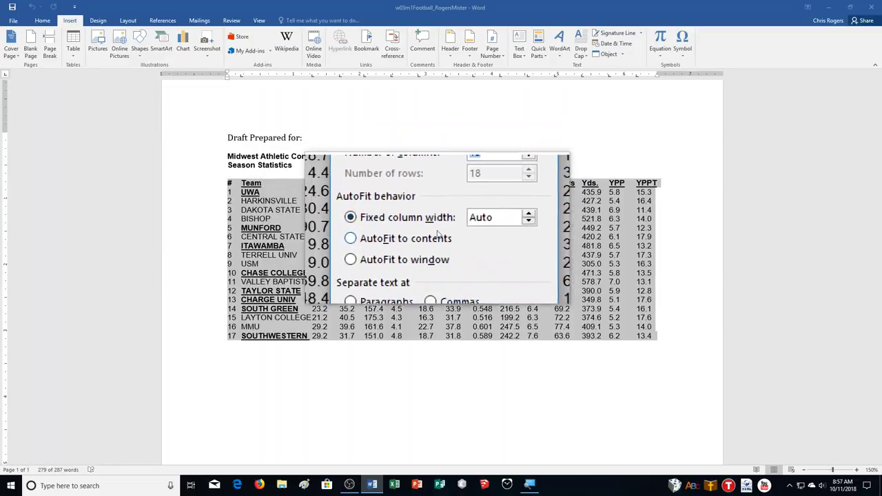
click(438, 294)
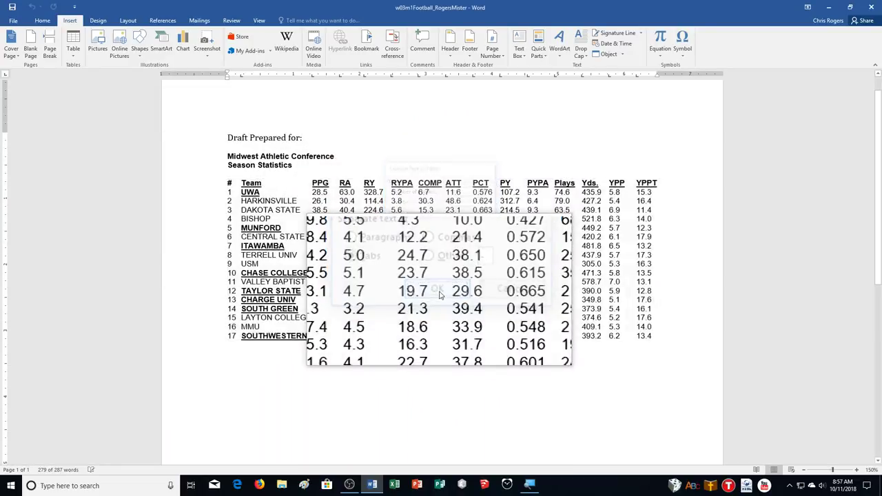
scroll(666, 307, down, 2)
scroll(665, 302, down, 4)
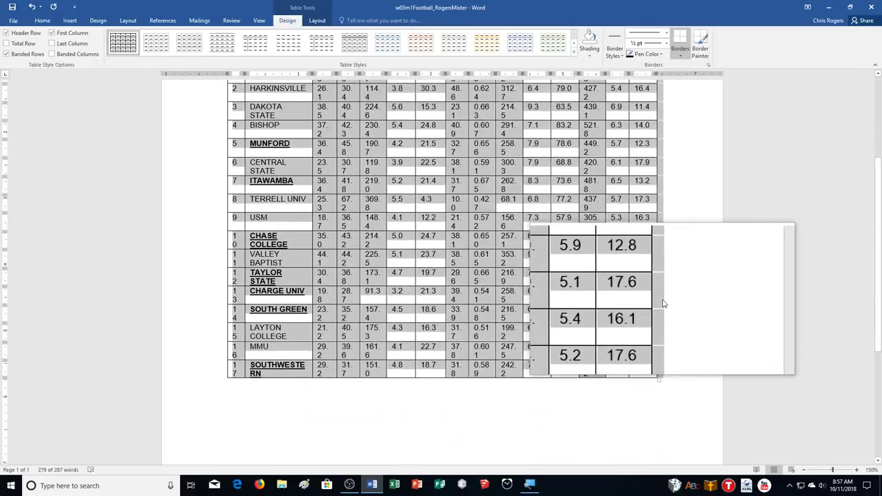
scroll(662, 299, up, 4)
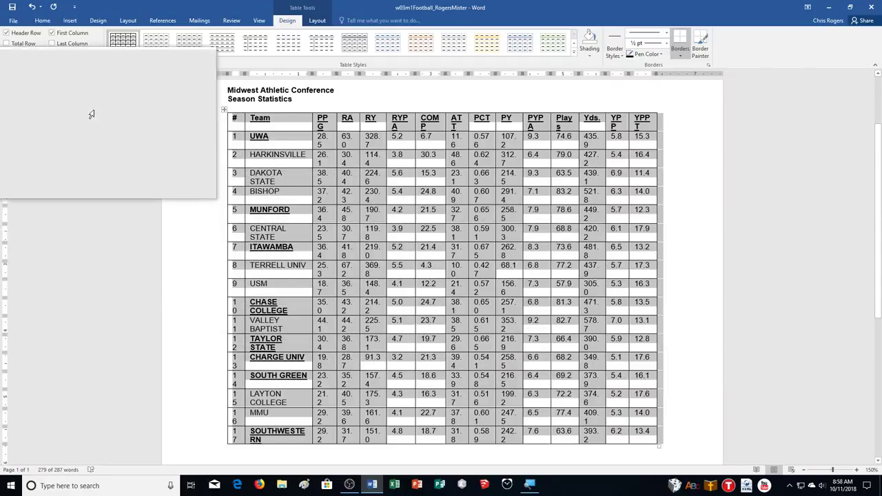
- Switch the page orientation to Landscape
click(122, 22)
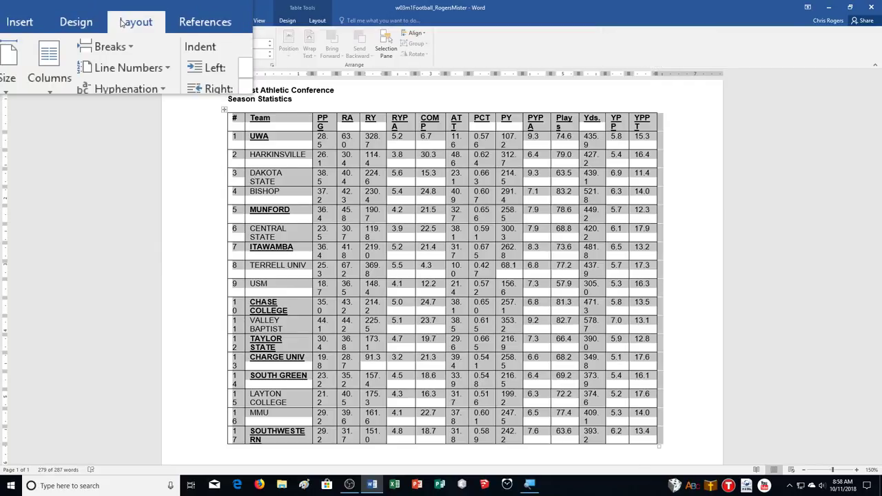
click(40, 43)
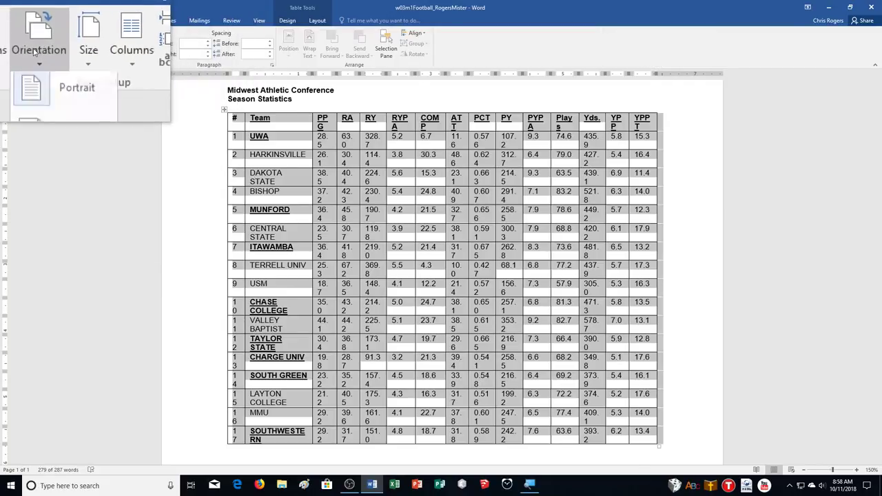
click(40, 93)
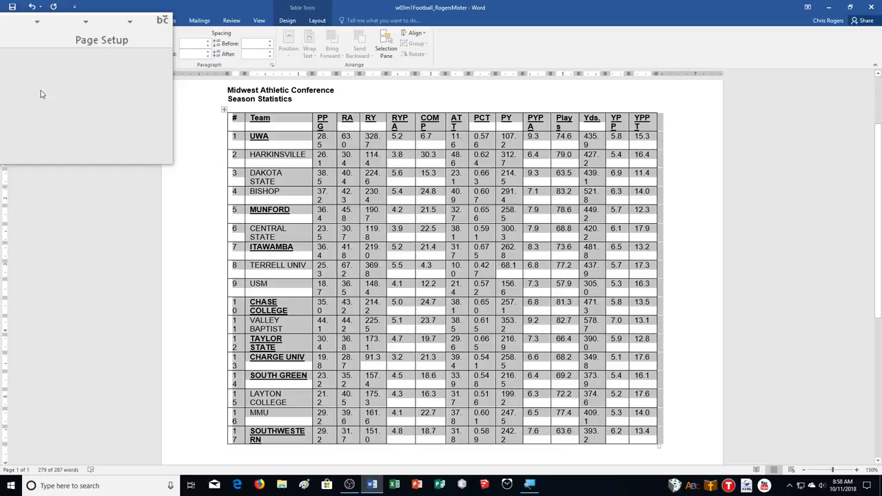
click(43, 51)
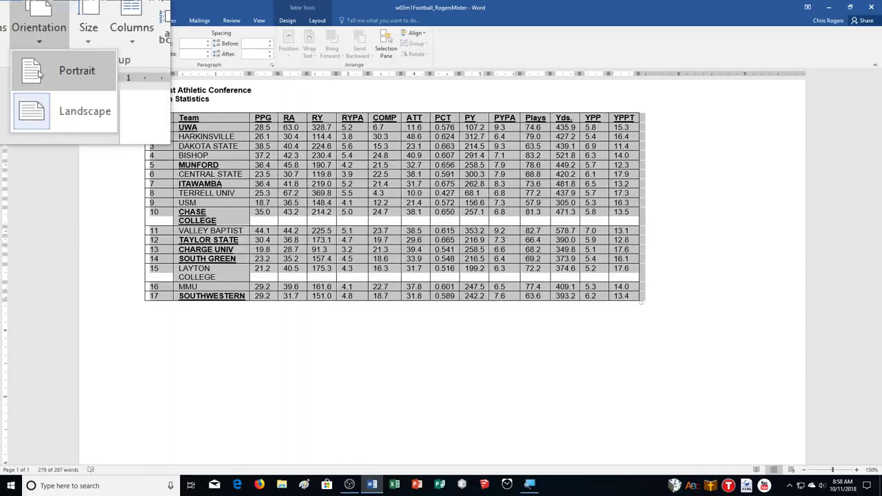
scroll(662, 289, up, 3)
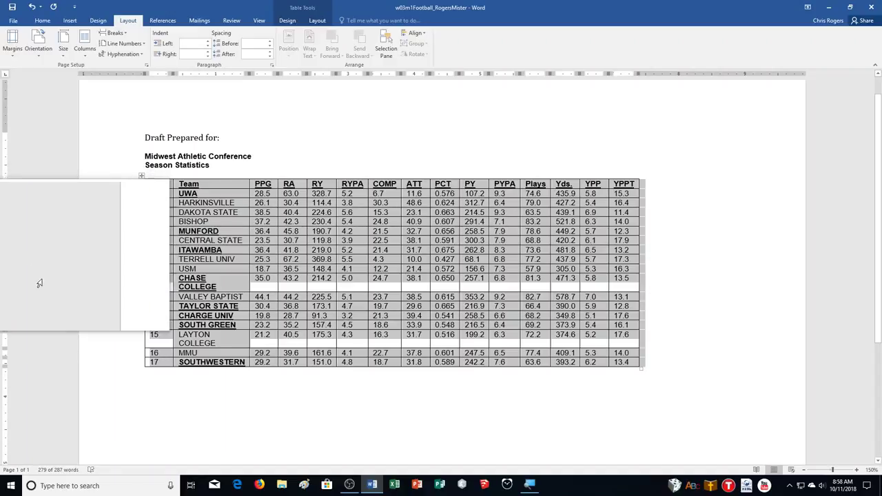
- Set the Midwest Athletic Conference heading to Cambria and grow it to 16 pt
click(124, 158)
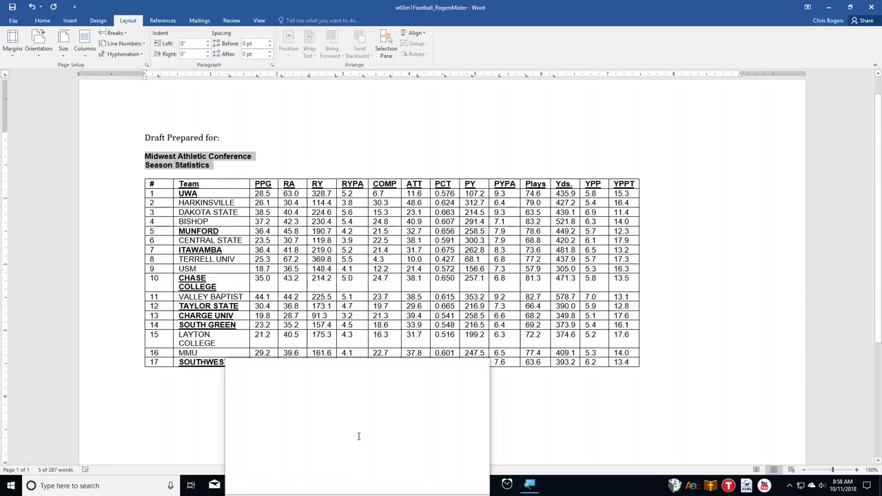
click(38, 20)
click(87, 36)
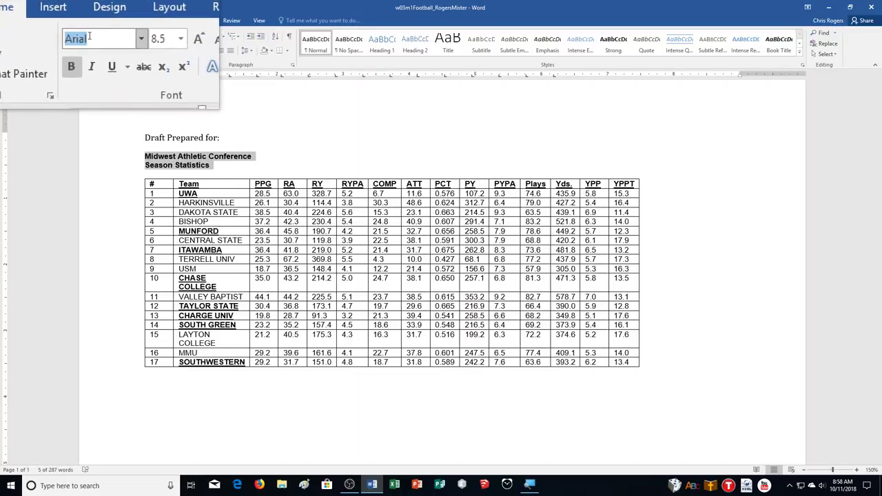
text(Camb)
key(Return)
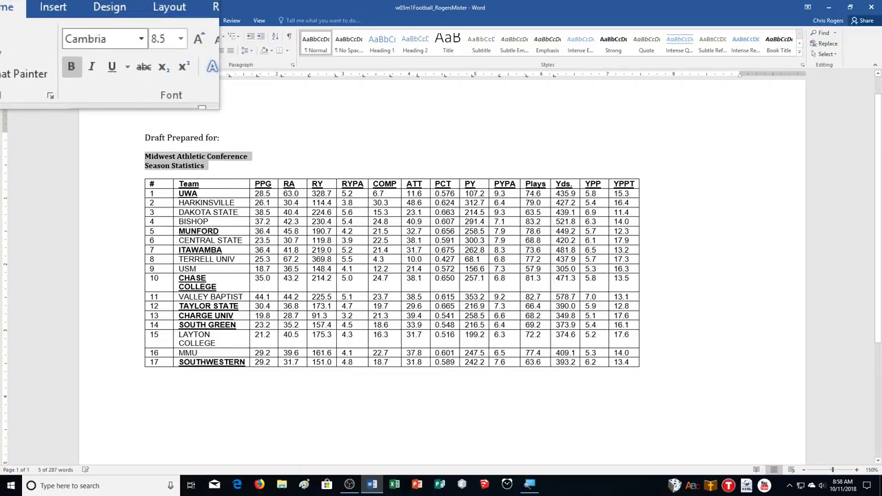
click(142, 38)
click(142, 38)
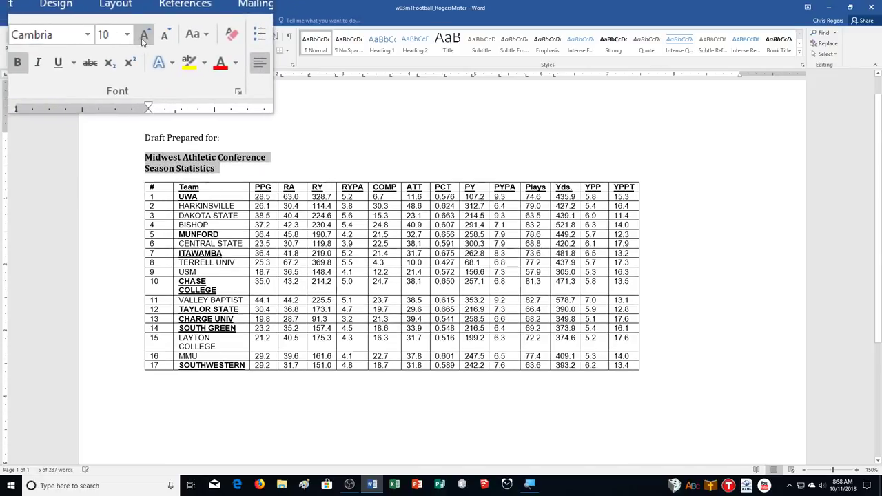
click(143, 38)
click(143, 38)
click(142, 38)
click(143, 38)
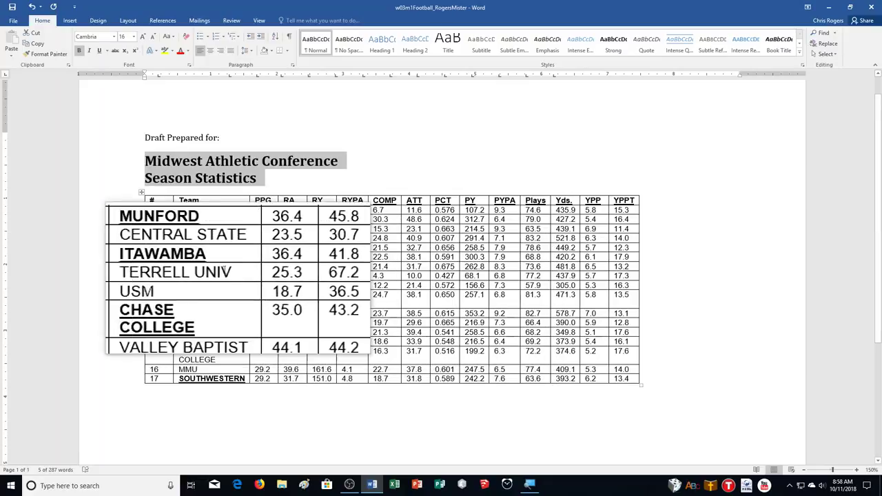
- Delete the # column so the table starts with Team, then select the table
click(158, 200)
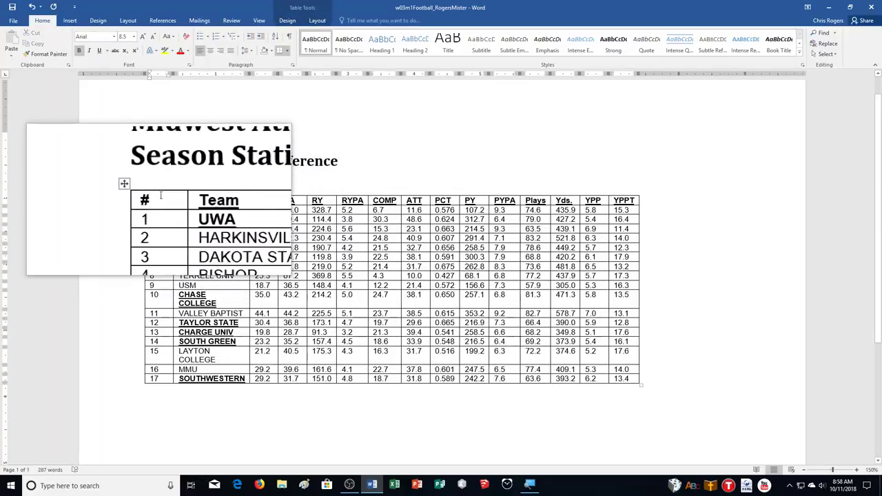
click(308, 24)
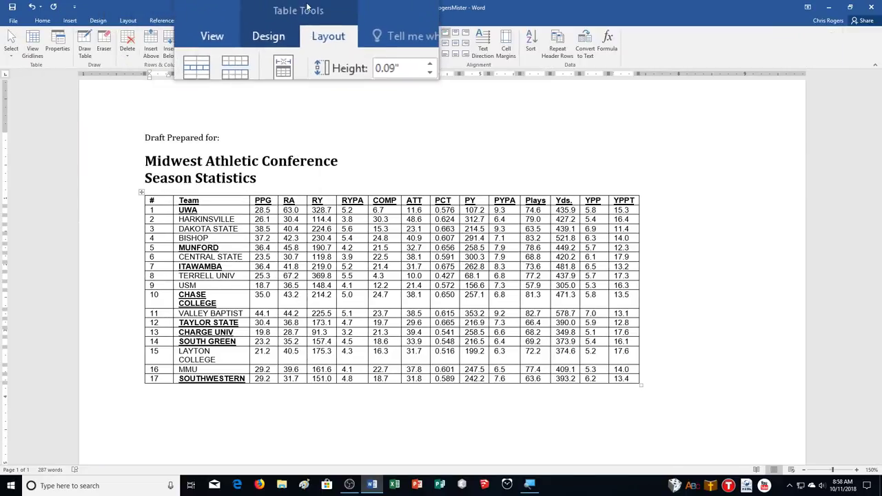
click(127, 50)
click(135, 77)
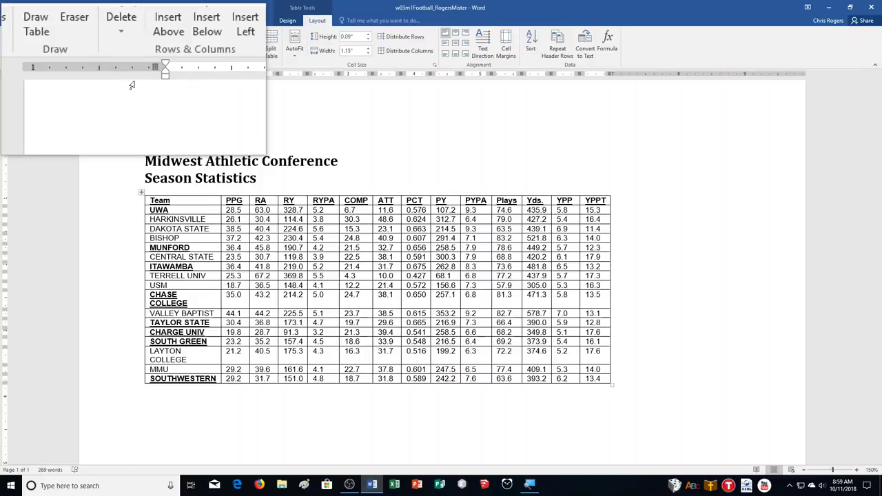
click(133, 195)
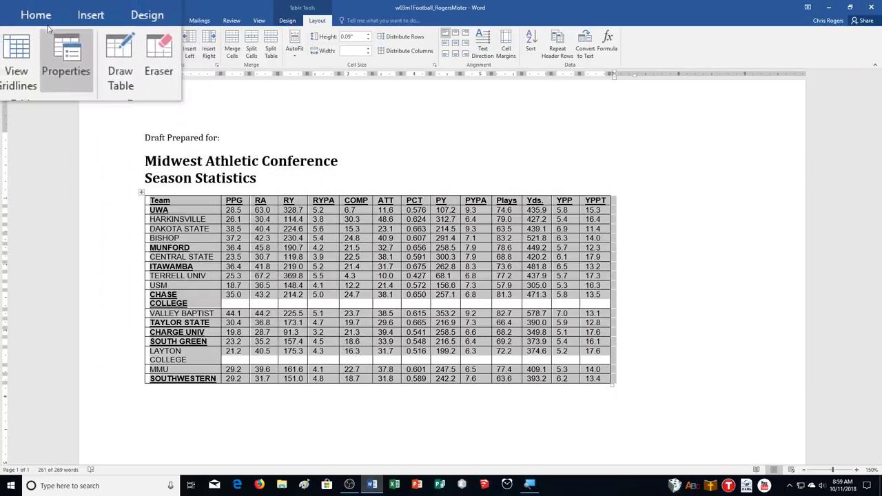
- Apply Cambria to the whole table and enlarge its text to 10 pt
click(37, 21)
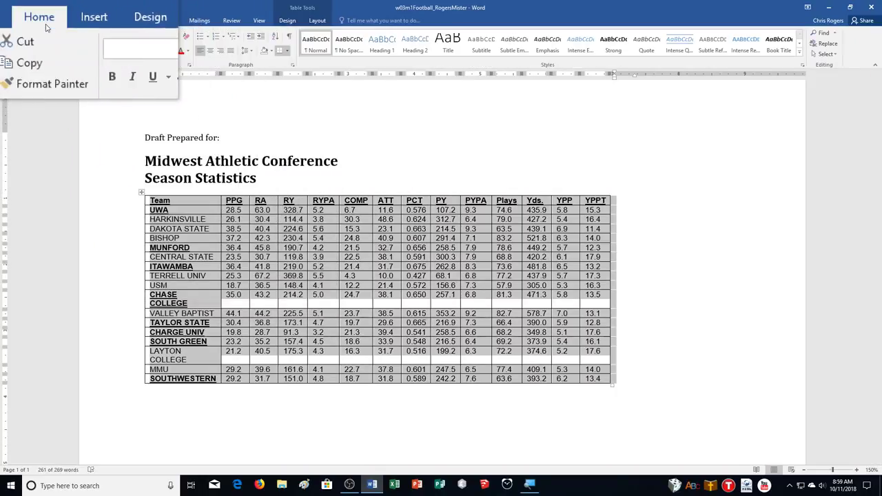
click(89, 36)
text(Cambria)
key(Return)
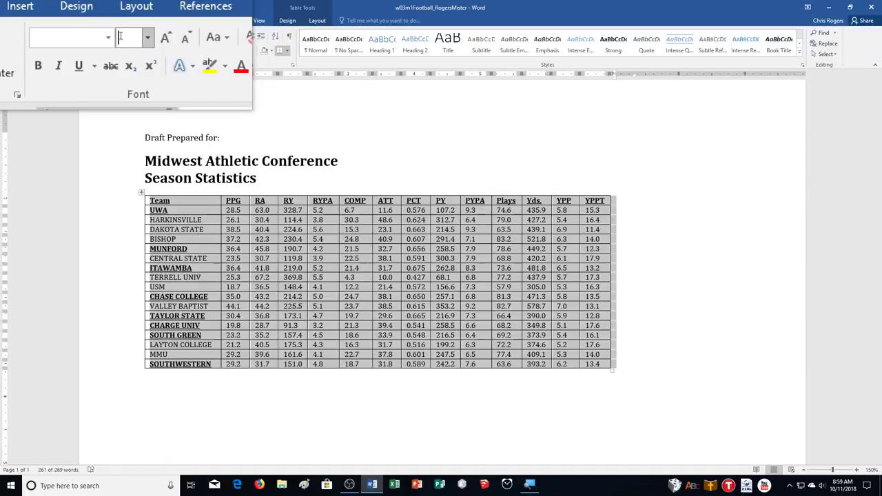
key(Return)
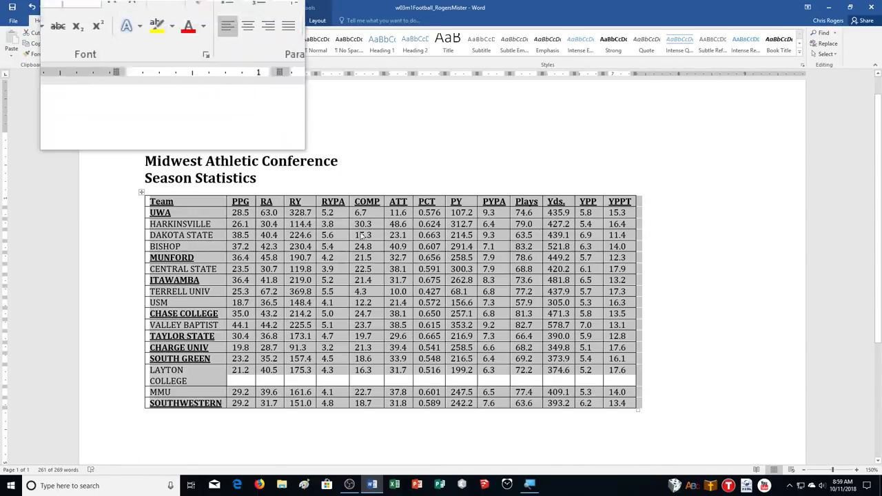
- AutoFit the table to its contents so Layton College fits on one line
right_click(478, 228)
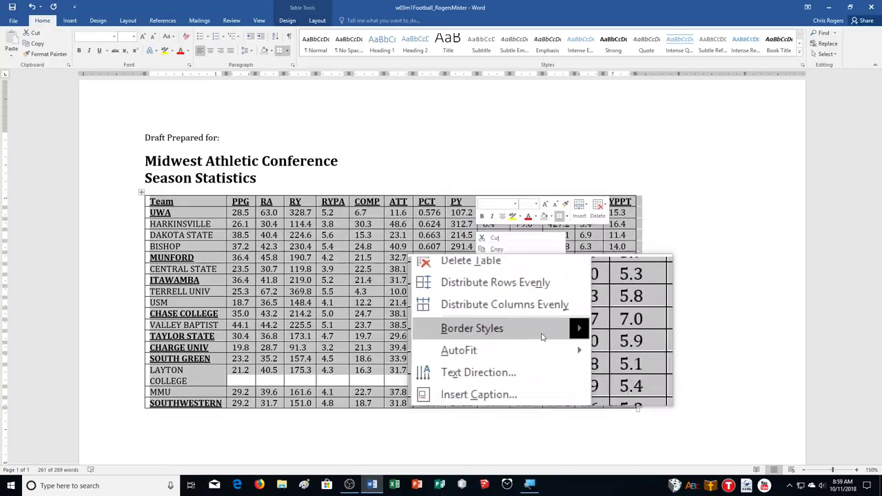
mouse_move(542, 342)
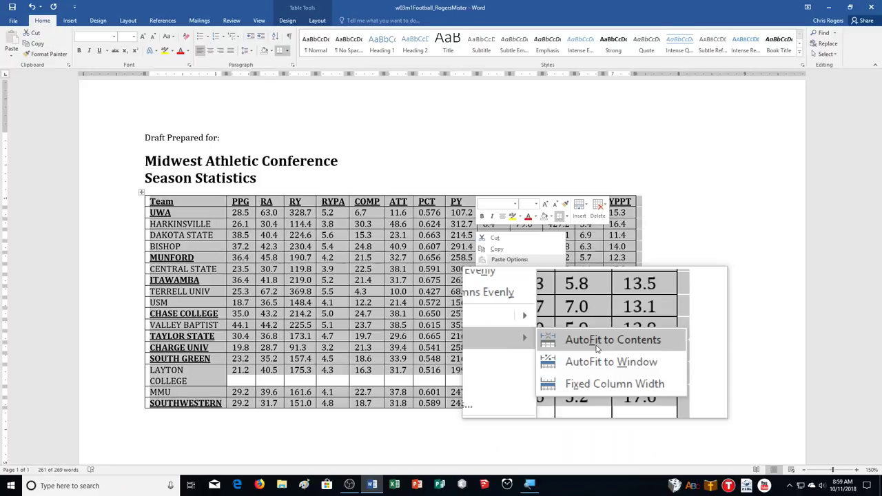
click(597, 344)
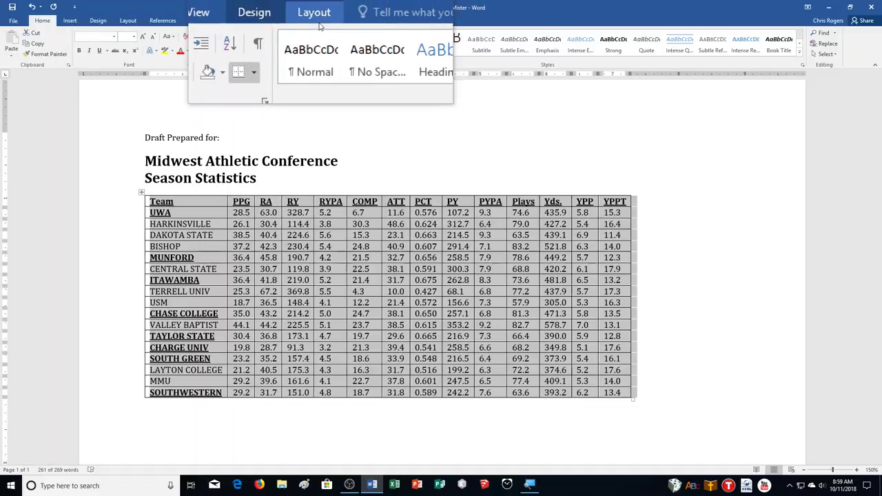
click(317, 21)
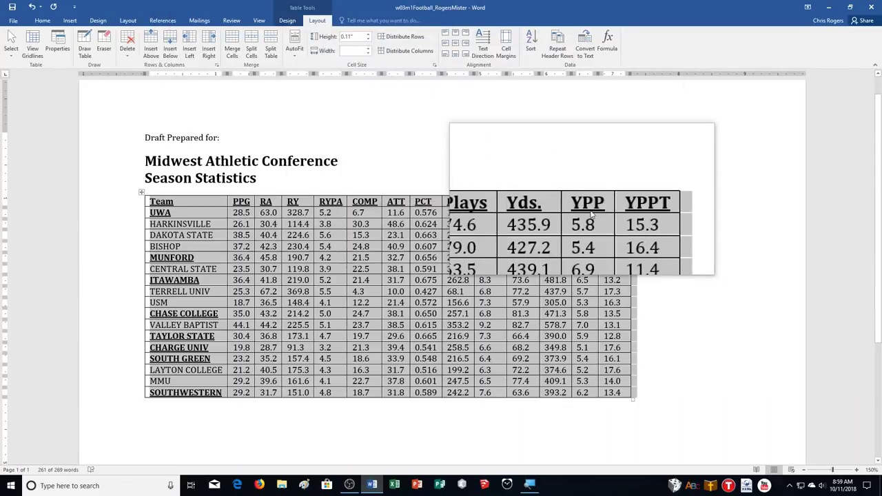
- Remove the bold from the UWA team name and dismiss the calendar reminder
click(366, 325)
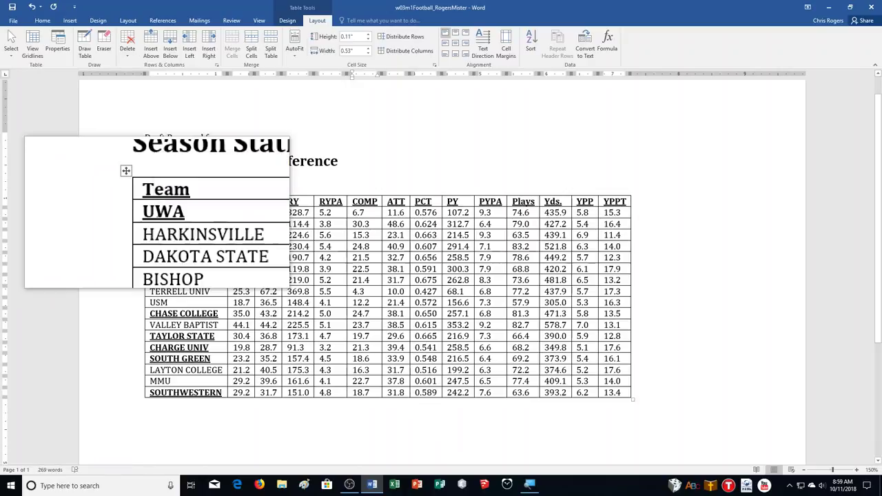
double_click(160, 213)
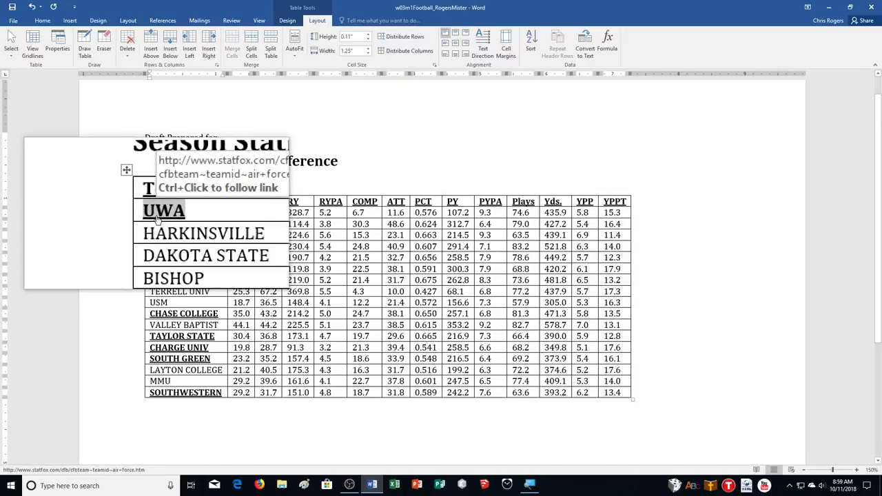
key(ctrl+i)
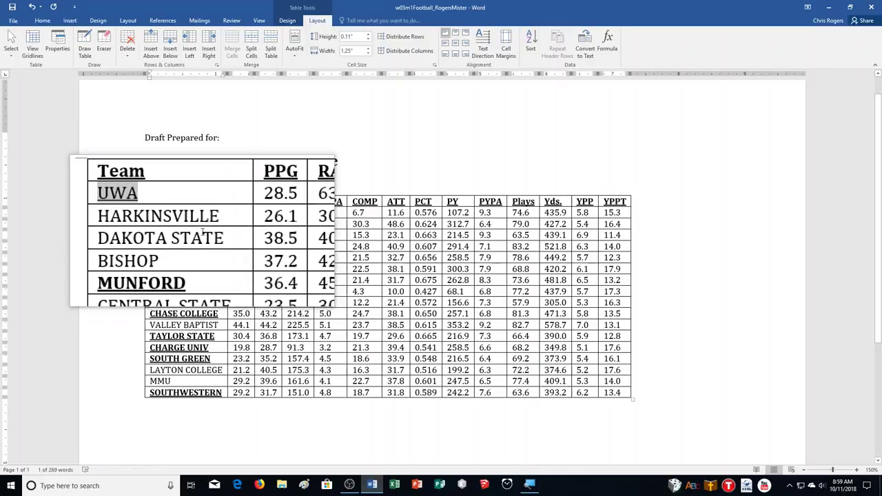
click(246, 257)
click(160, 213)
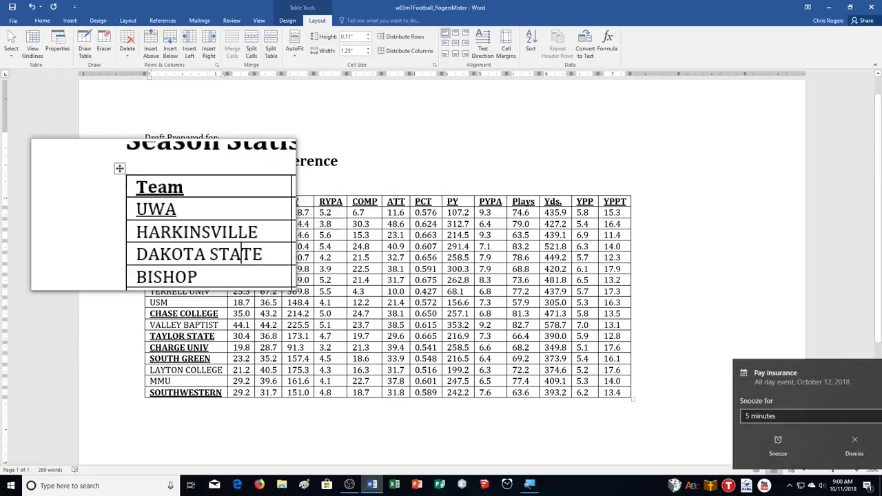
key(super+Escape)
key(super+plus)
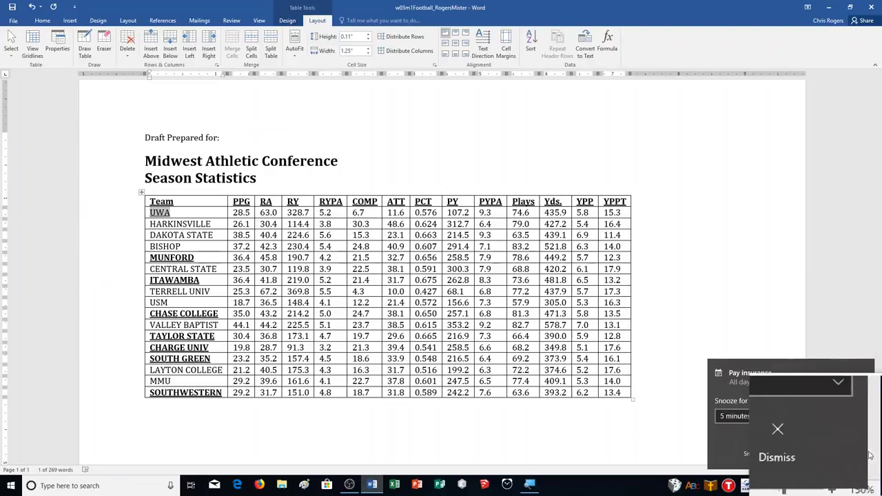
click(815, 448)
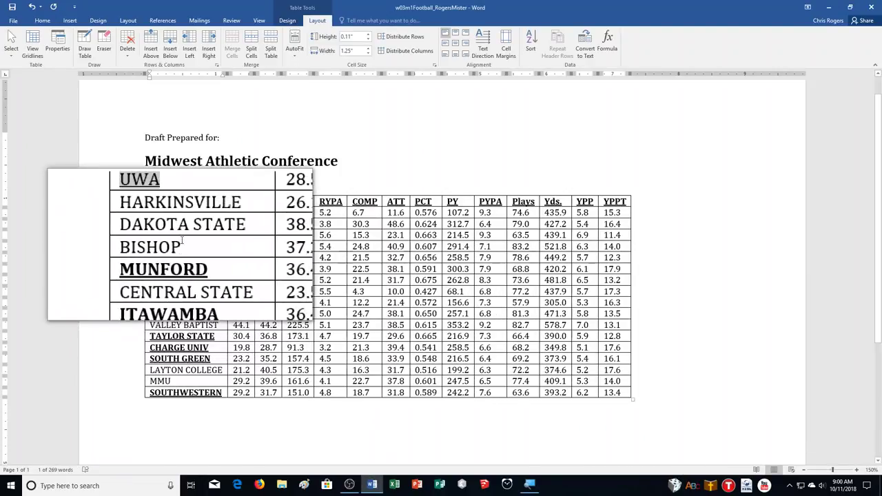
click(42, 20)
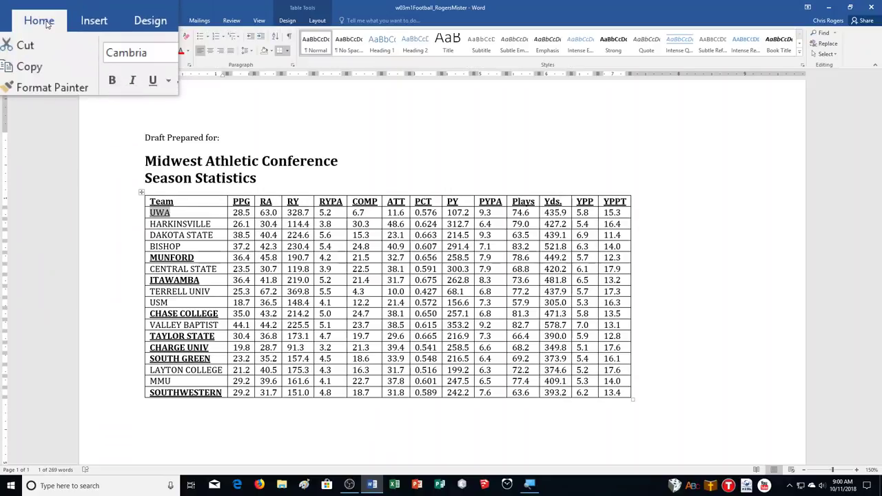
- Paint HARKINSVILLE's plain formatting onto MUNFORD, CHASE COLLEGE, TAYLOR STATE, SOUTH GREEN and the remaining teams
click(174, 222)
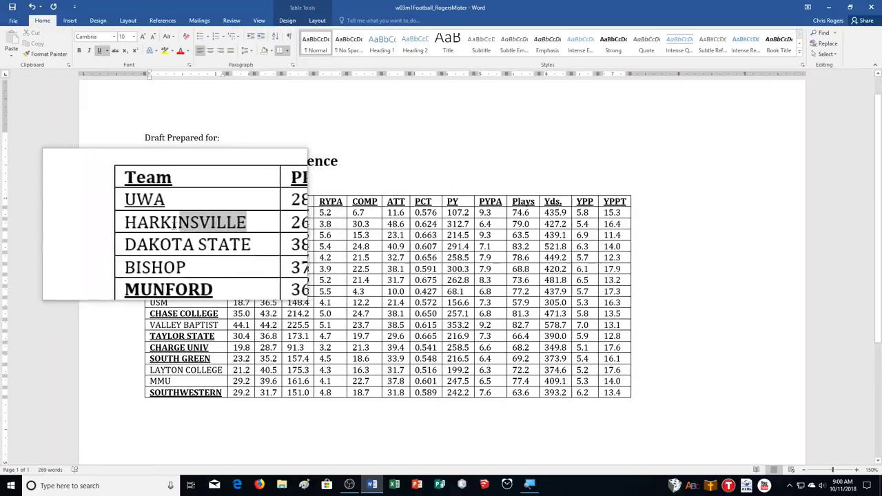
double_click(156, 223)
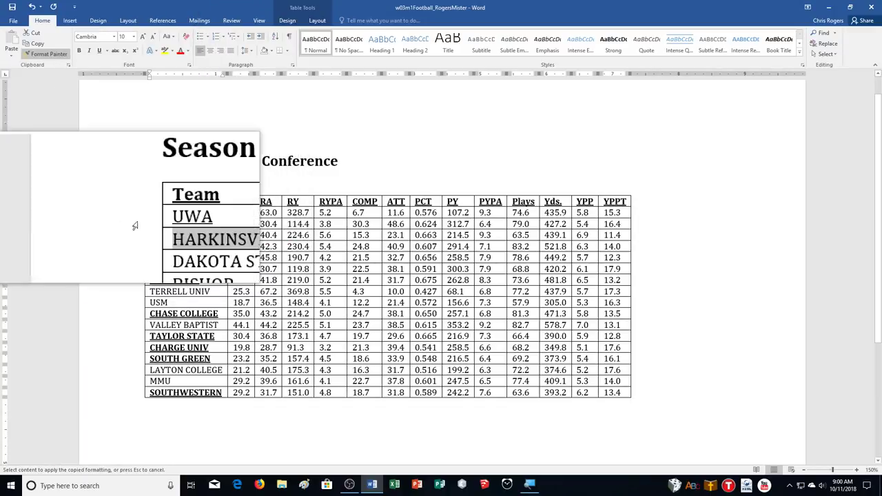
click(148, 212)
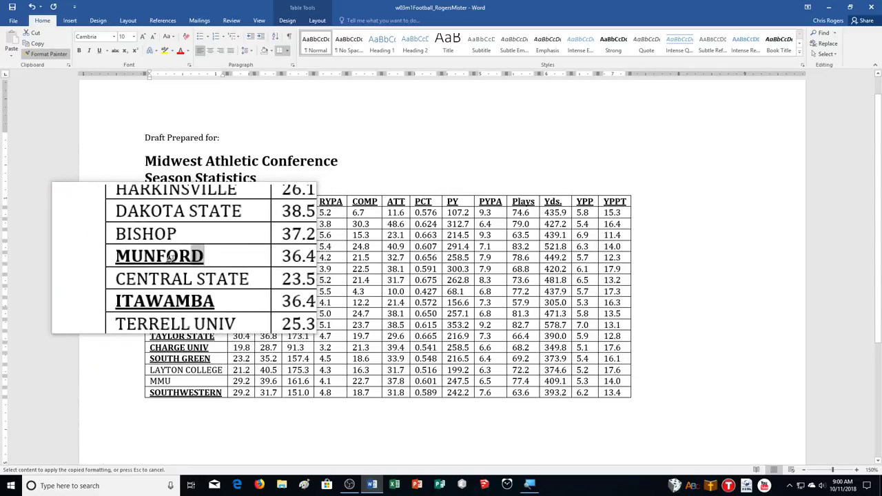
mouse_move(151, 257)
mouse_down()
mouse_move(187, 259)
mouse_move(168, 279)
mouse_move(148, 280)
mouse_up()
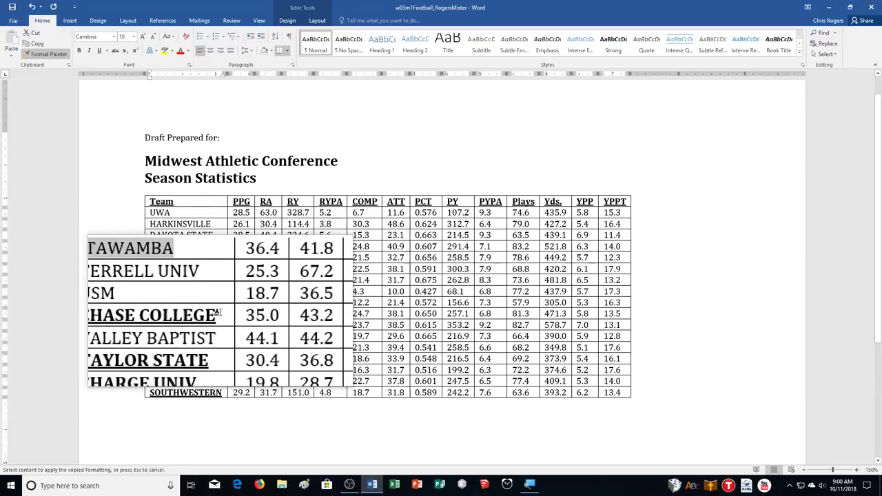
drag(214, 314, 146, 311)
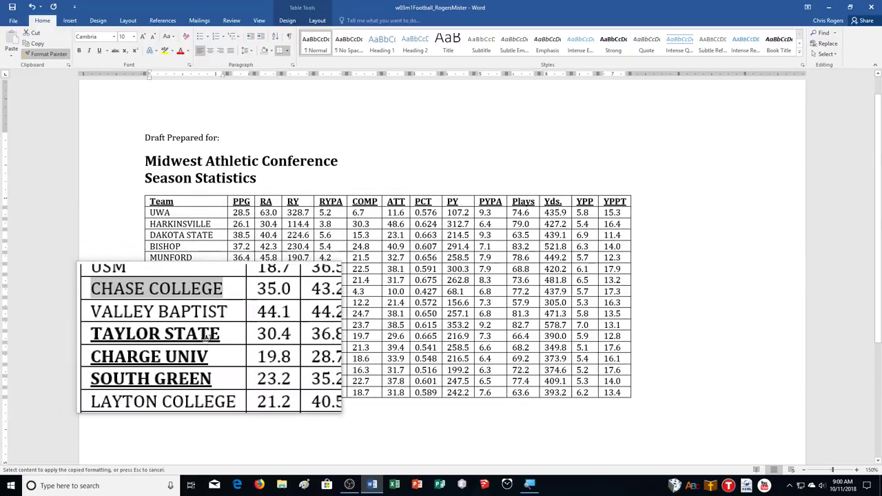
drag(199, 336, 144, 334)
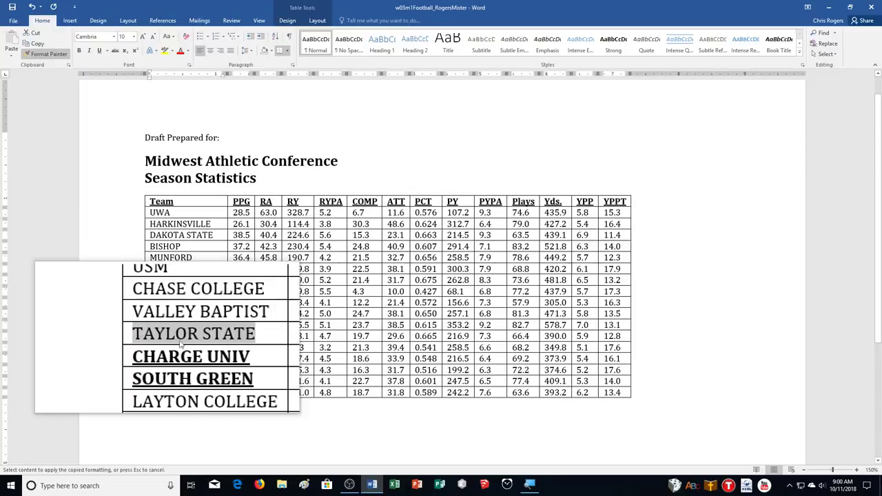
drag(261, 348, 145, 348)
drag(214, 357, 155, 357)
scroll(222, 372, down, 1)
drag(220, 362, 146, 365)
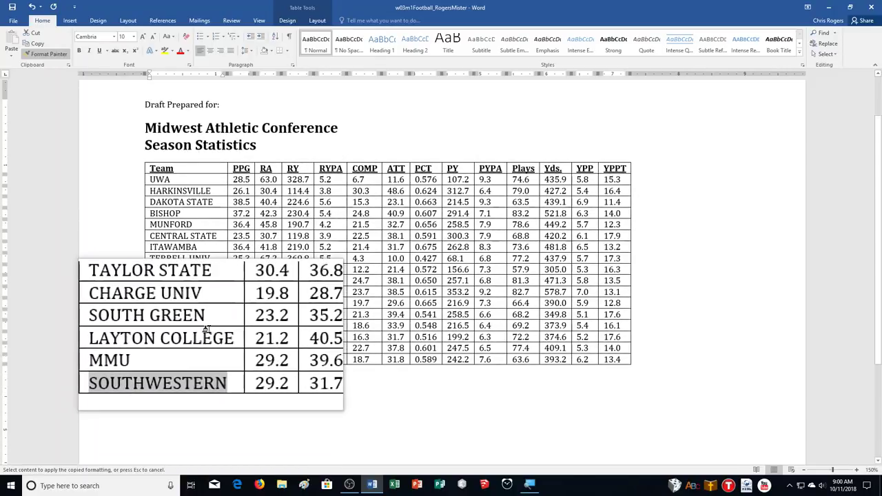
click(36, 56)
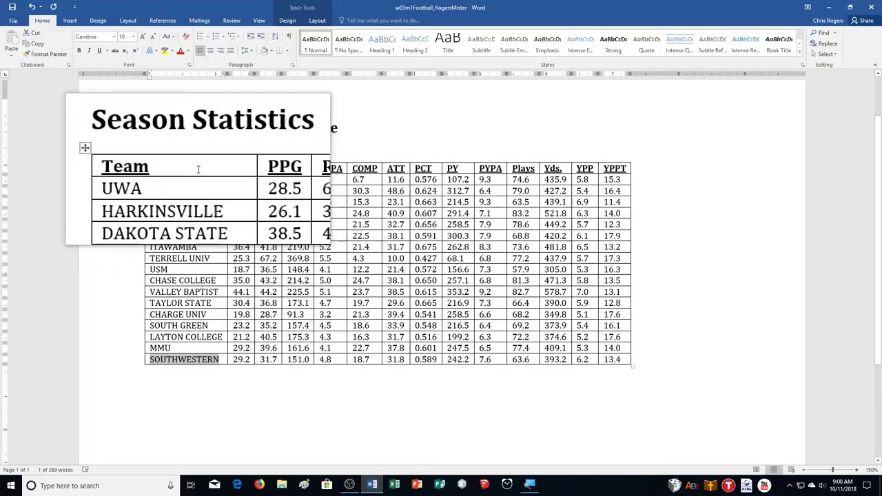
- Insert a blank row above the Team header row of the statistics table
click(200, 170)
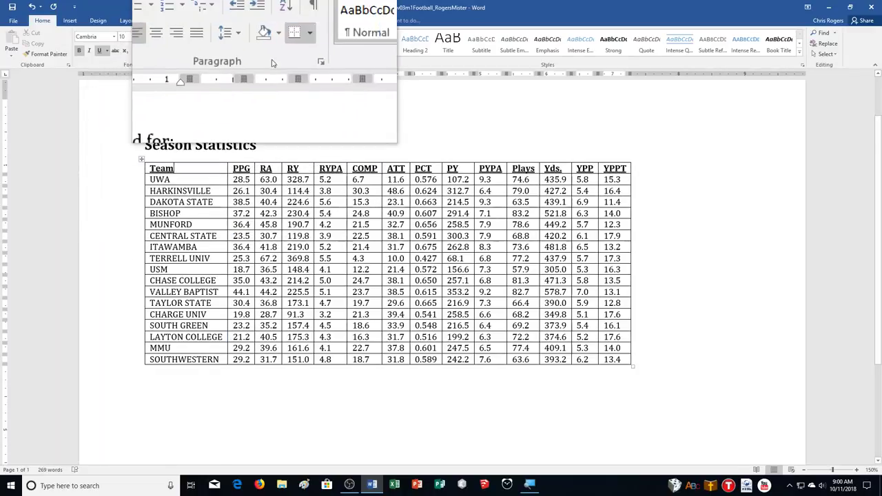
click(312, 20)
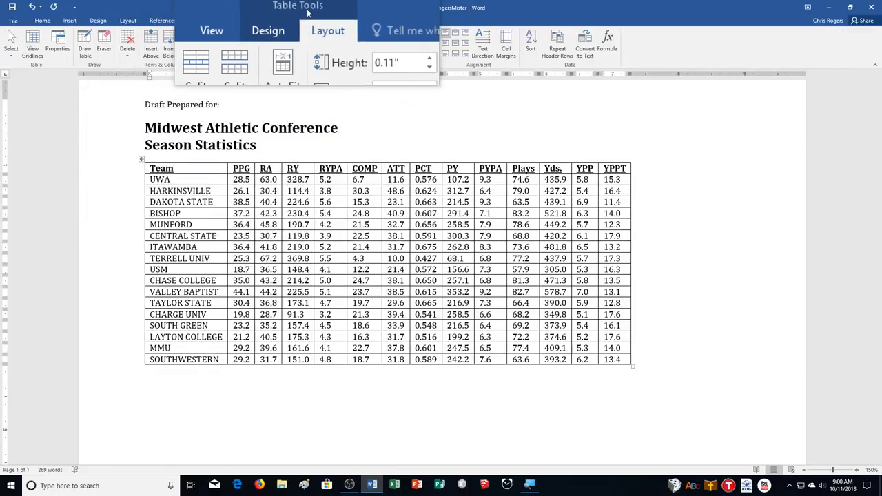
click(145, 48)
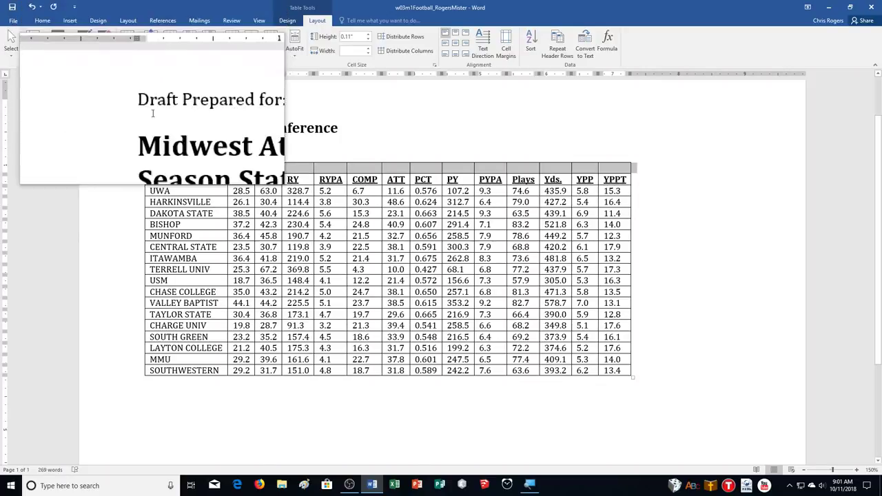
- Label the new top row 'Offensive Statistics' above Team and 'Rushing Statistics' above PPG
click(183, 165)
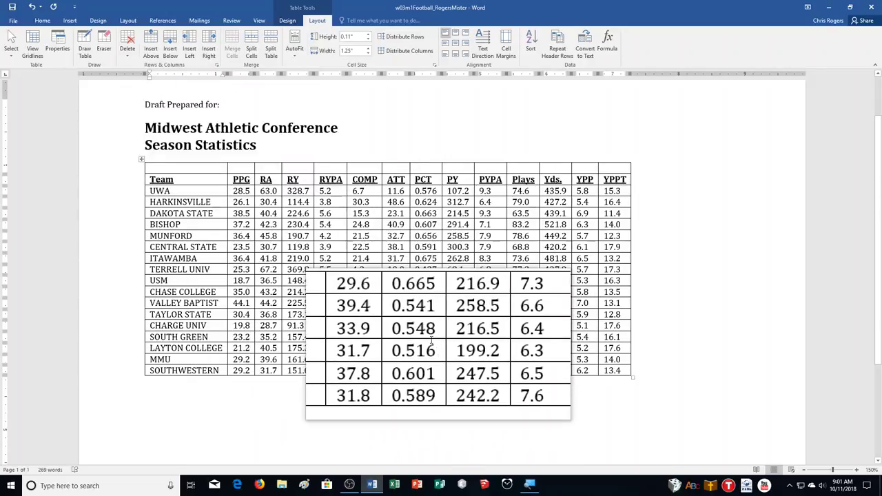
text(Offensive St)
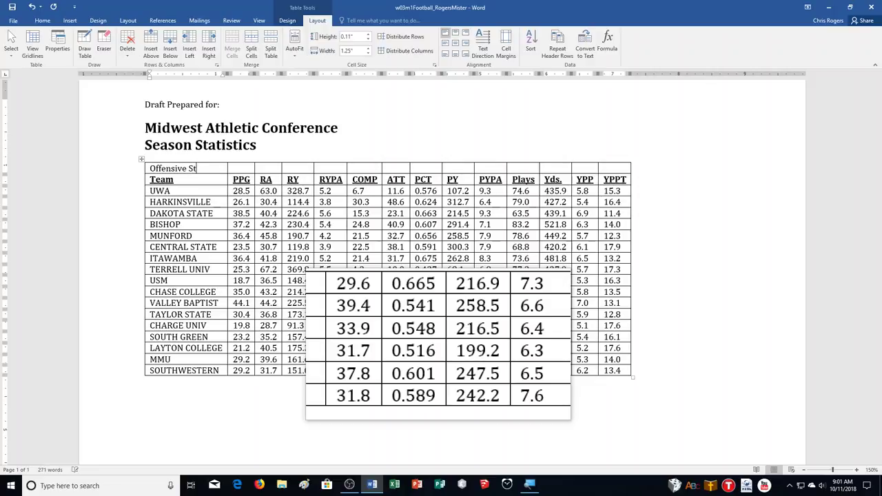
text(atistics)
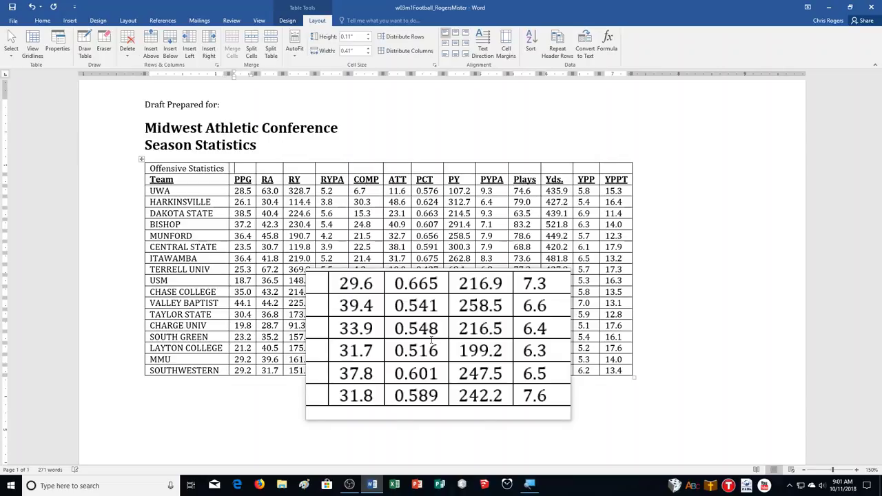
text(Rushing)
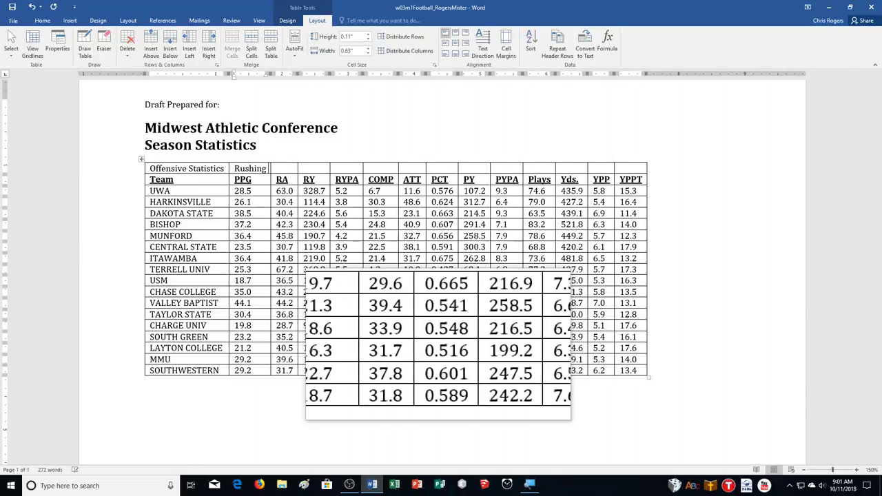
text( Statis)
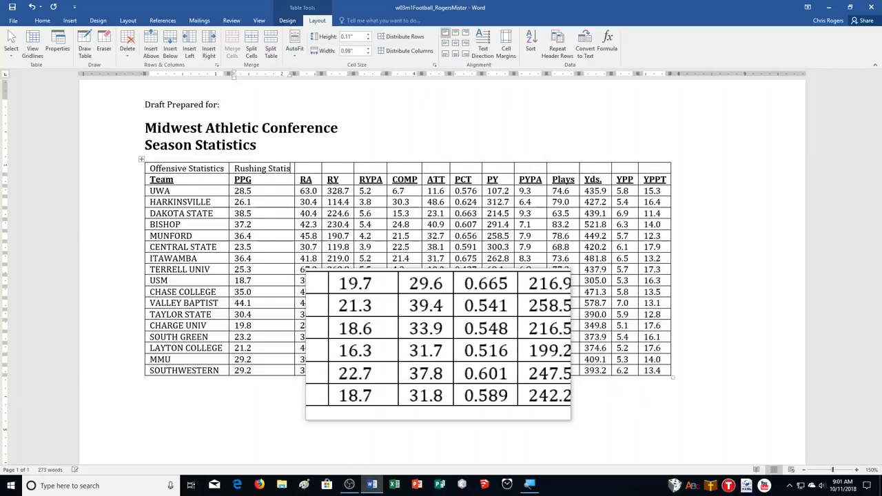
text(tics)
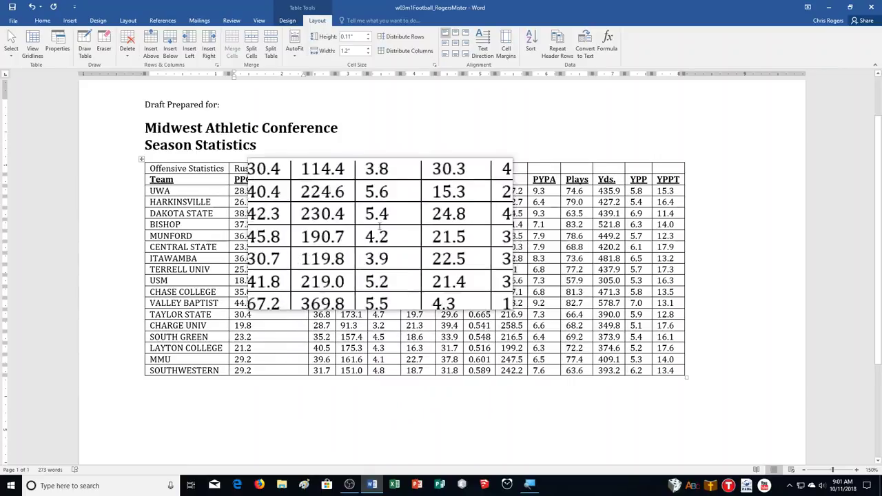
click(330, 168)
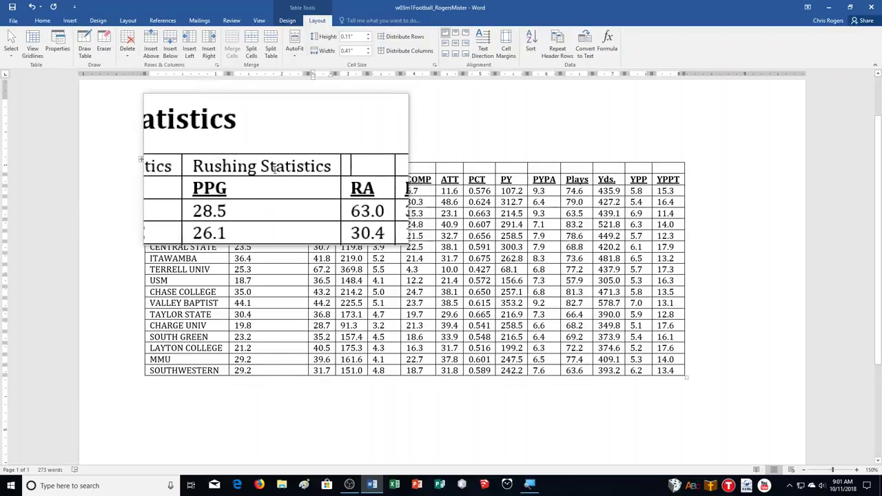
double_click(304, 168)
click(230, 169)
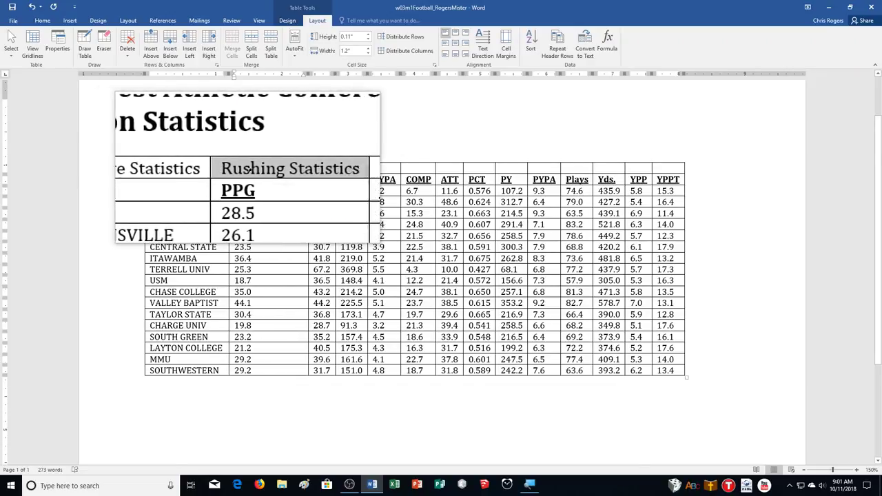
- Merge the Rushing Statistics cell across the PPG through COMP columns and center it
drag(330, 175, 406, 170)
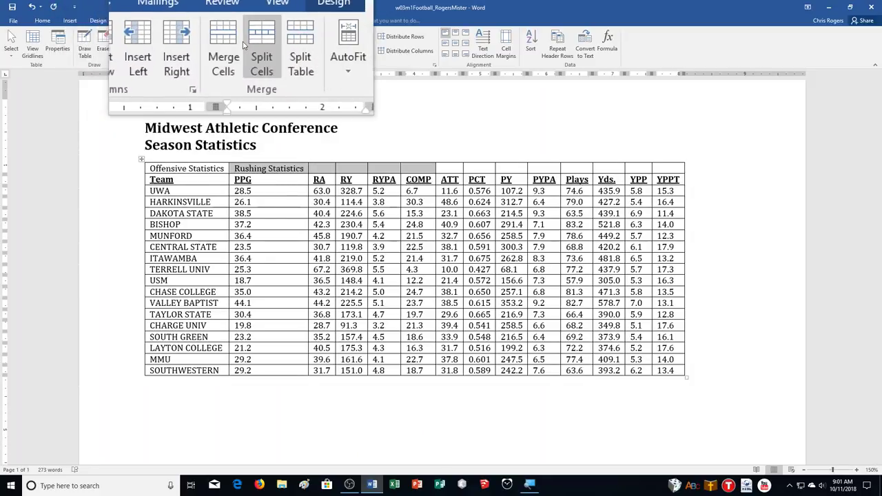
click(238, 44)
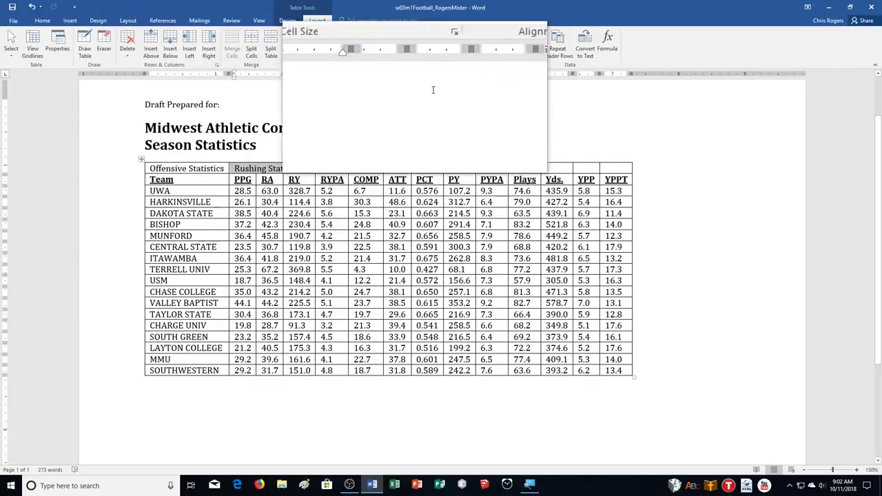
click(456, 34)
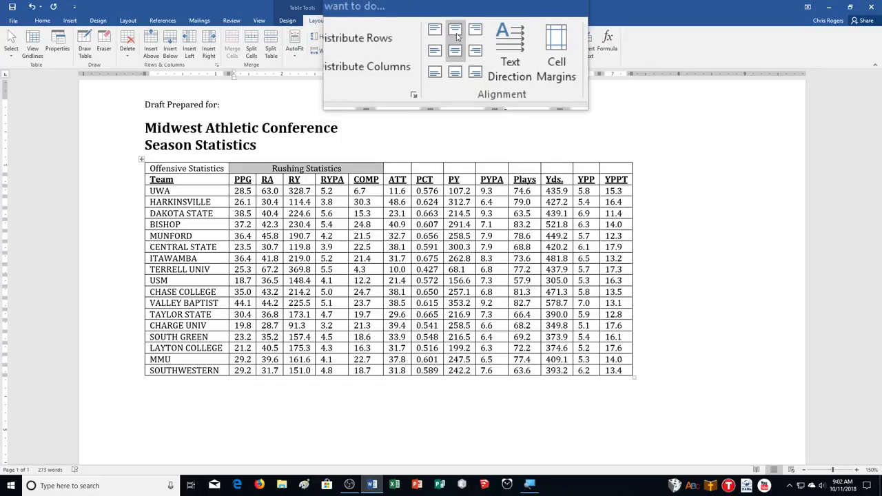
click(455, 45)
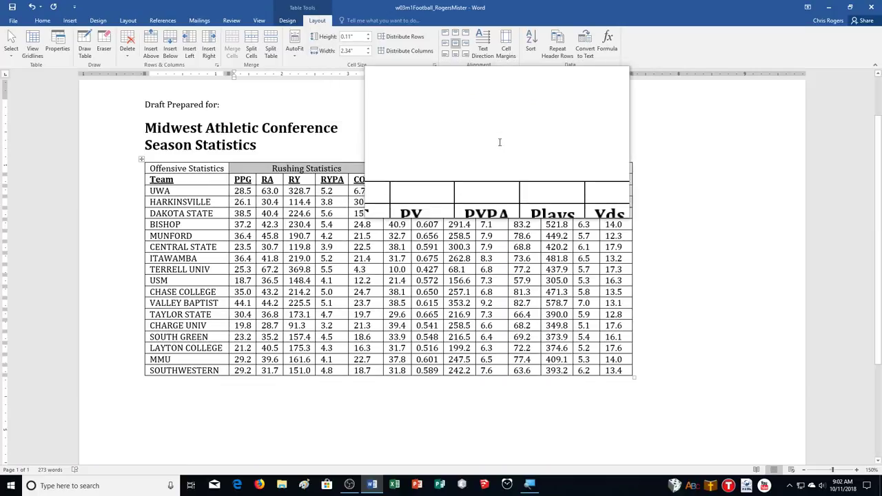
- Add 'Passing Statistics' above ATT and merge it across the ATT through PYPA columns
click(408, 314)
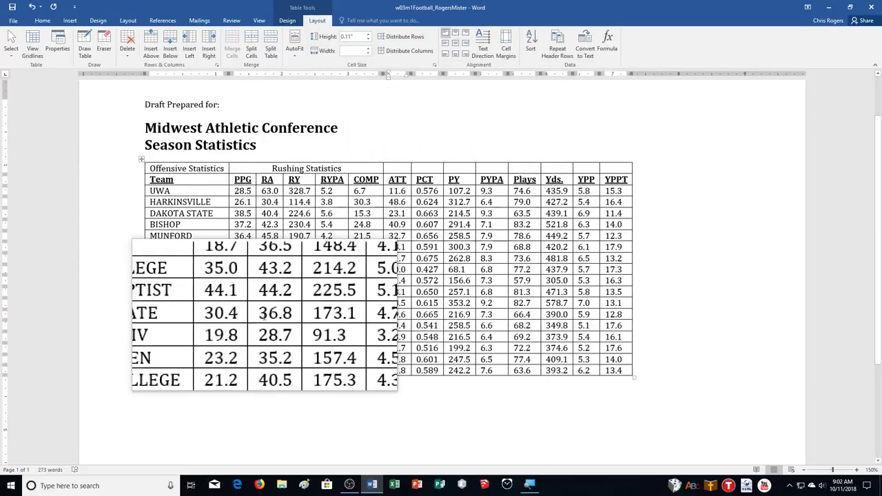
text(Passi)
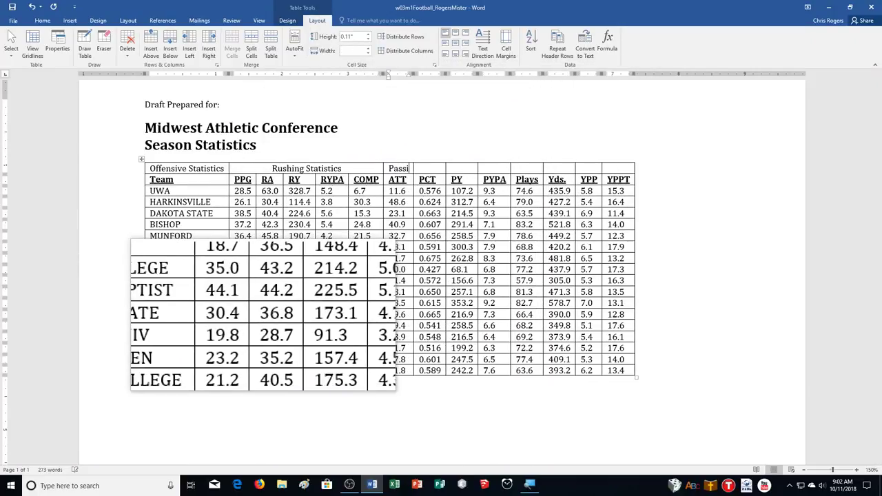
text(ng Statistics)
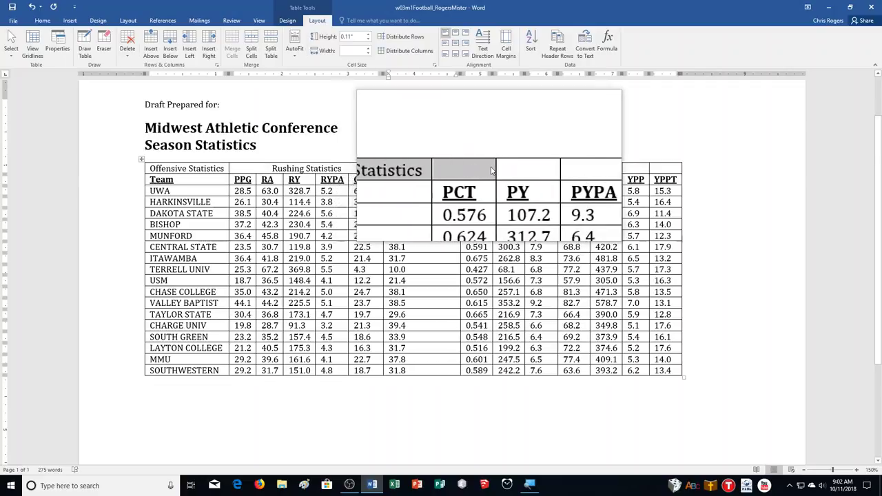
drag(529, 170, 530, 171)
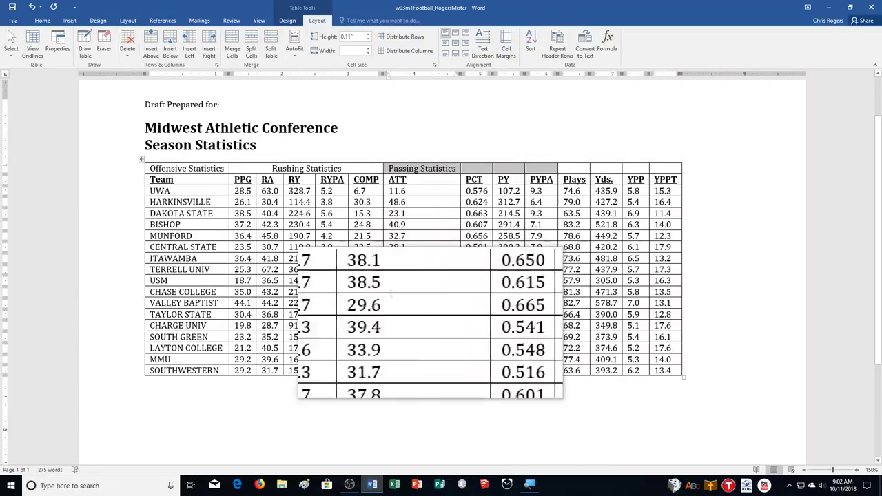
click(228, 54)
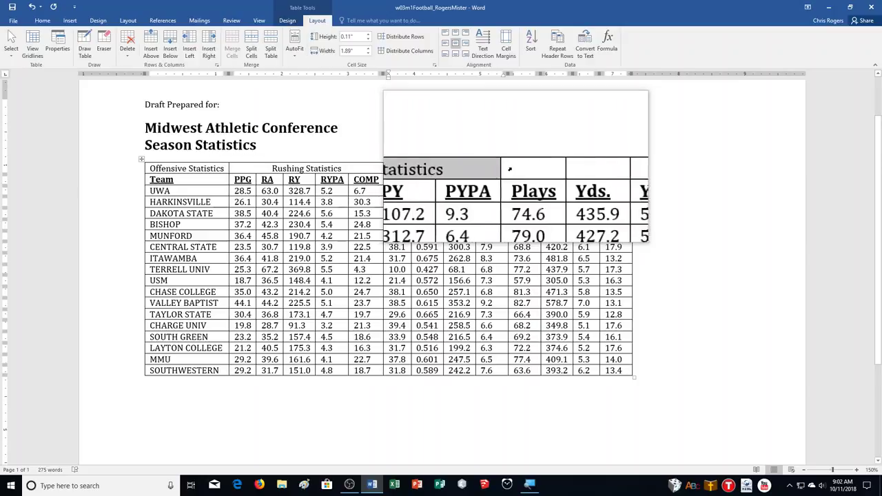
- Make a centered 'Total' header merged across the Plays, Yds., YPP and YPPT columns
drag(603, 165, 606, 167)
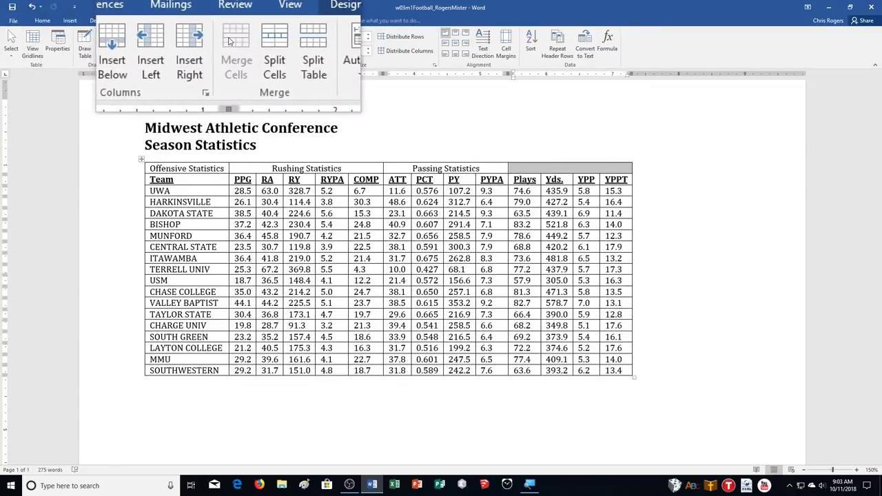
click(570, 169)
click(570, 169)
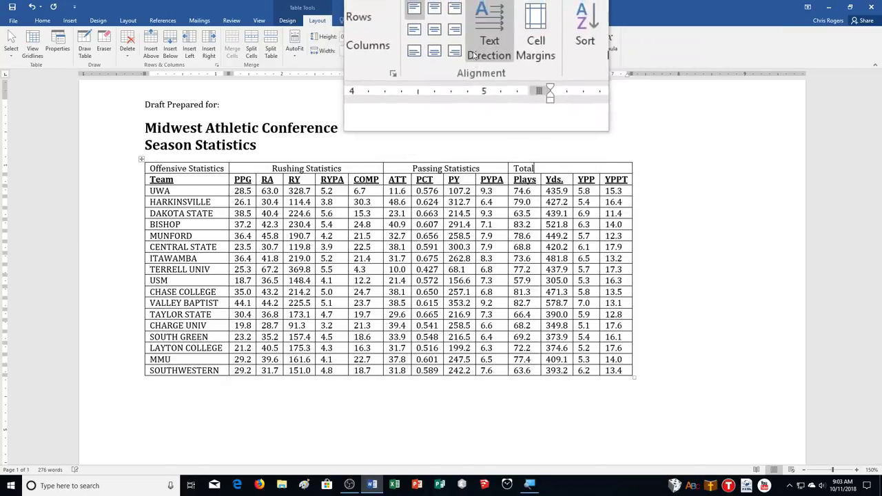
click(455, 45)
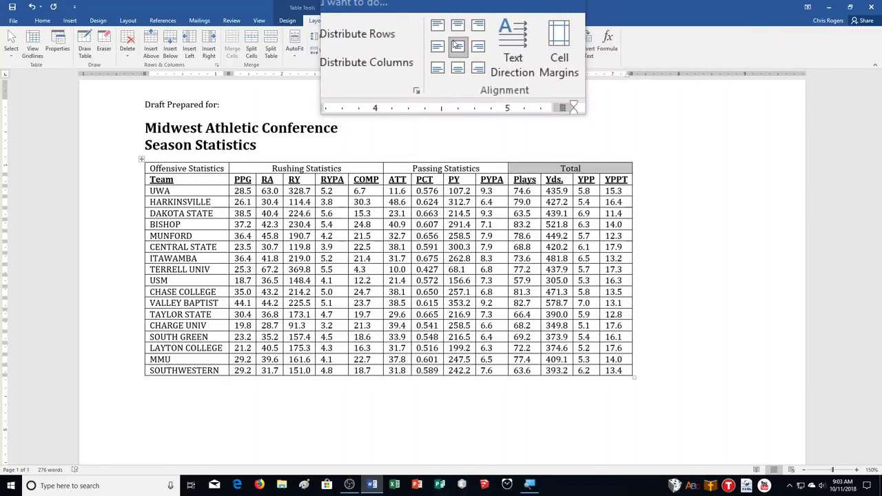
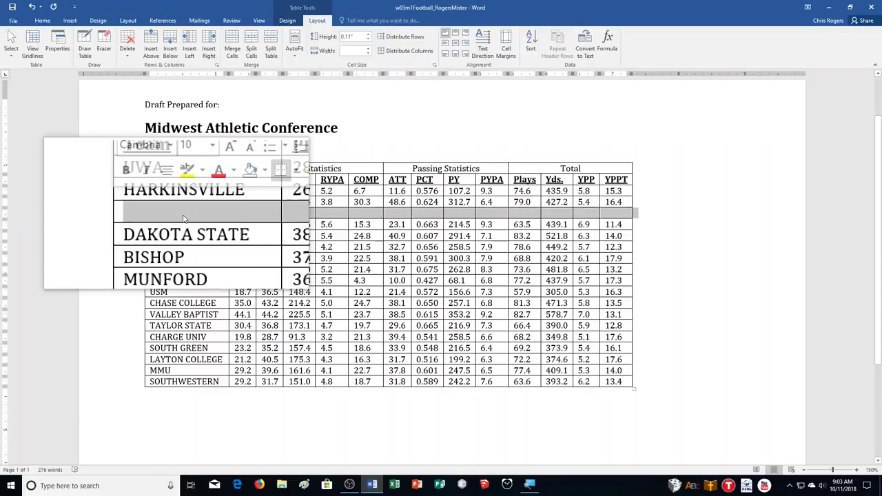
- Place the cursor in the new empty row below HARKINSVILLE
click(184, 219)
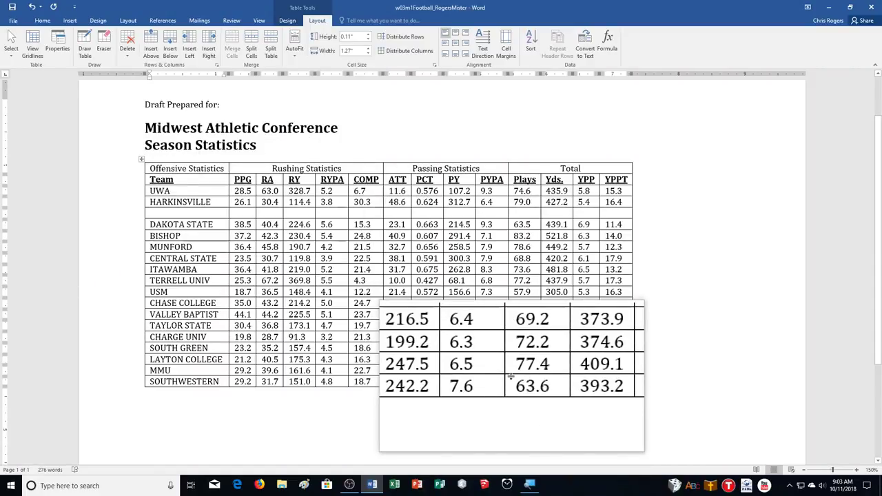
- Enter JAMES COLLEGE and its statistics, 38.2 PPG through 12.7 YPPT, across the new row's cells
text(J)
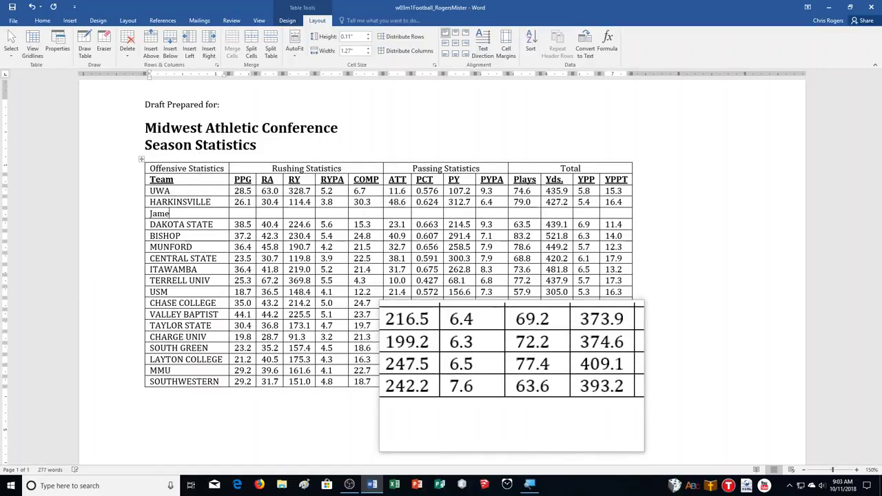
text(AMES COLLEGE)
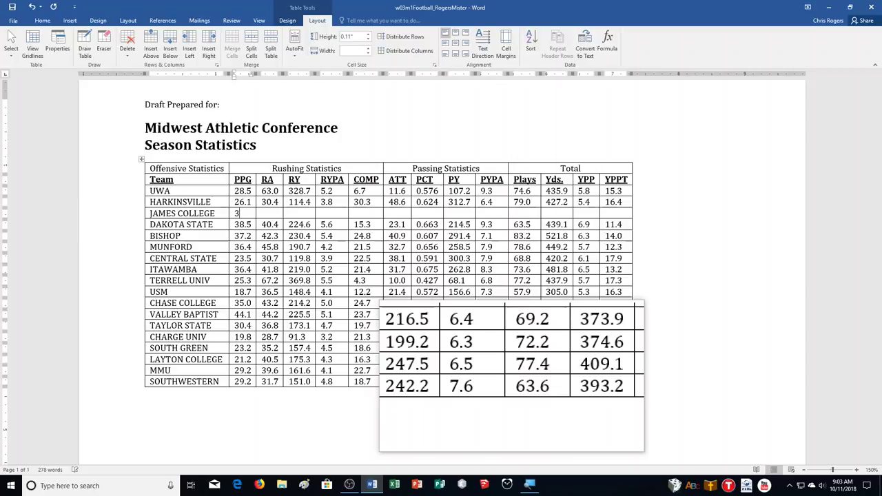
key(Tab)
text(4)
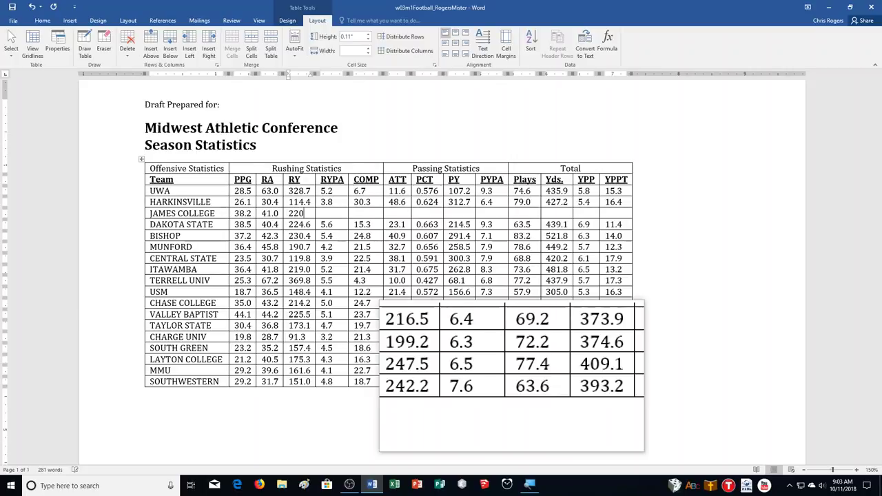
text(220.5)
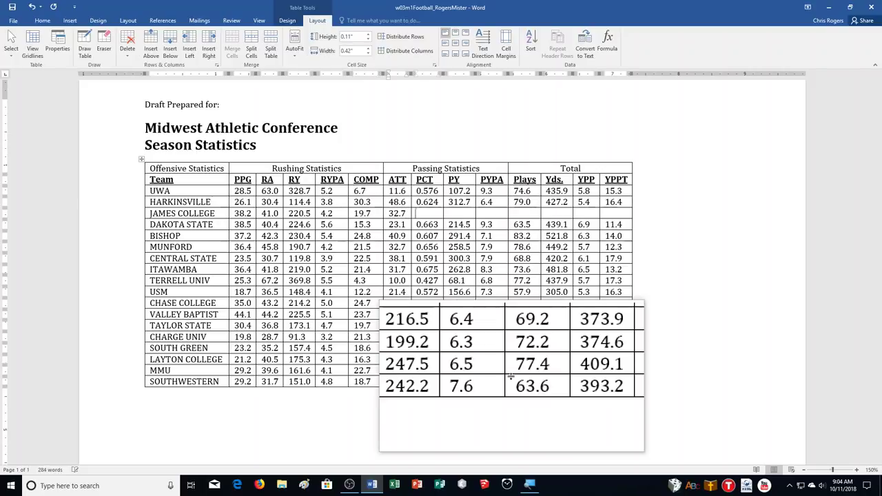
text(1)
key(Tab)
text(199.2)
key(Tab)
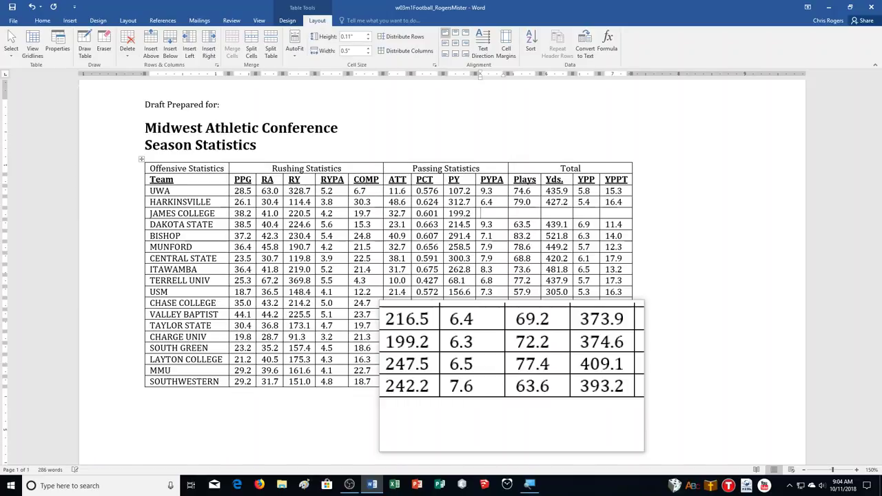
text(7.6)
key(Tab)
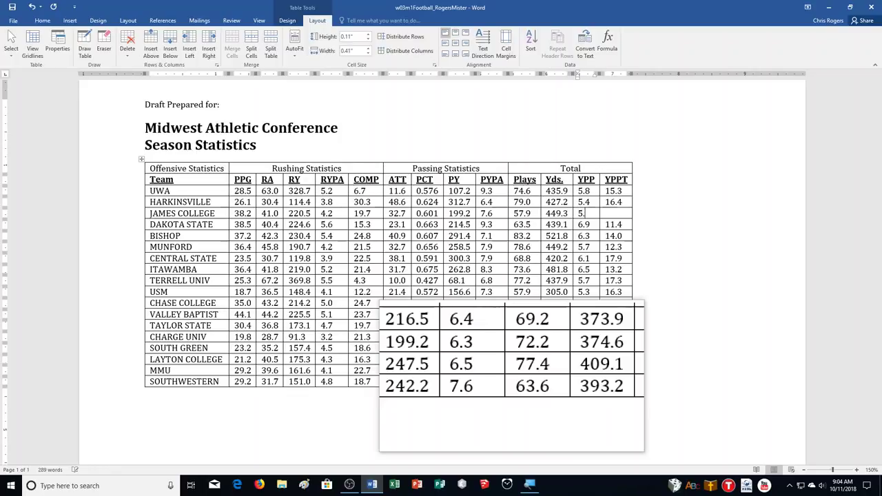
text(12.8)
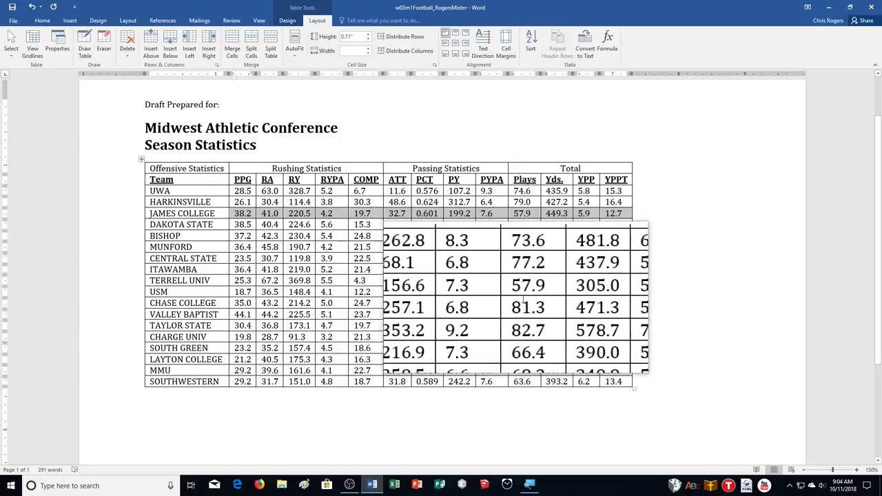
double_click(583, 304)
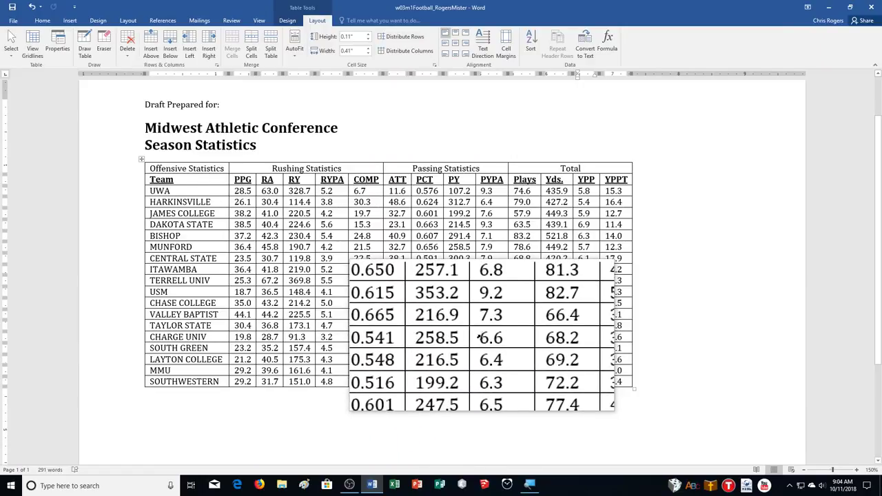
click(287, 21)
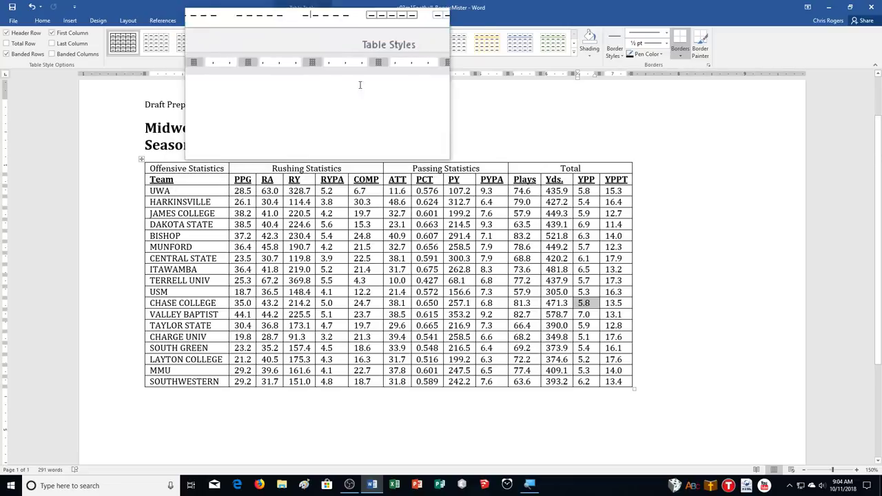
- Apply the Grid Table 5 Dark – Accent 2 style to the statistics table
click(574, 53)
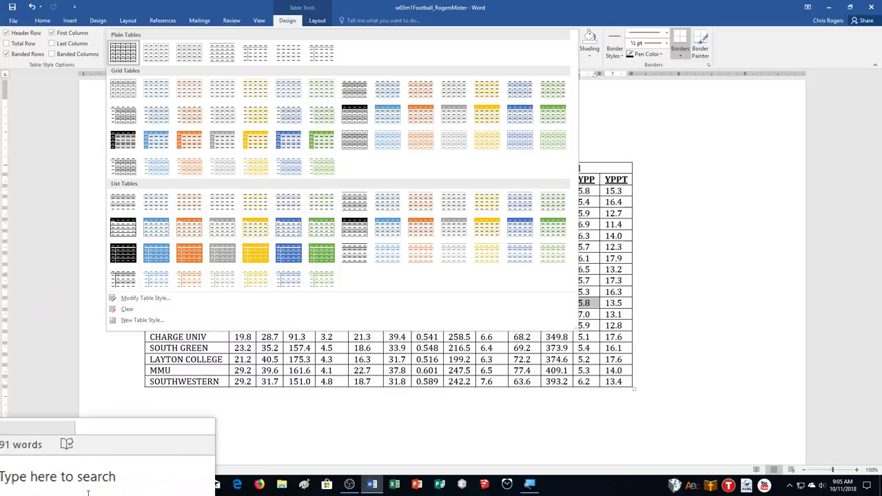
click(529, 484)
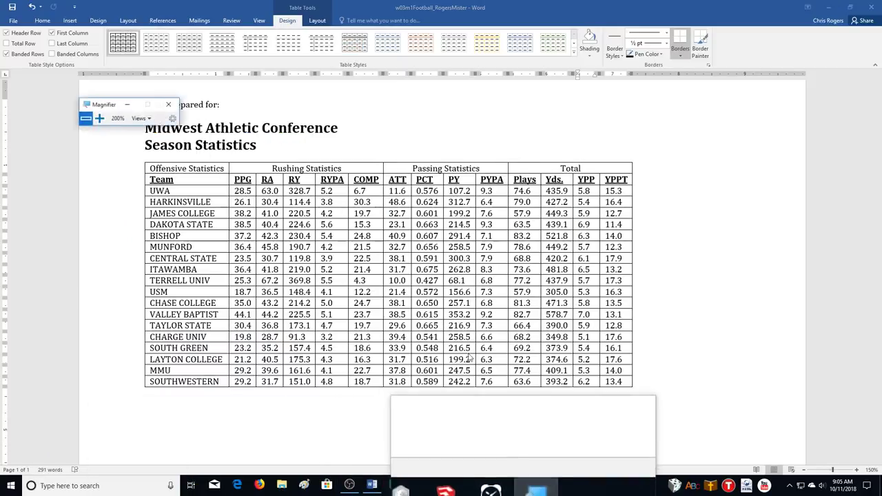
click(168, 104)
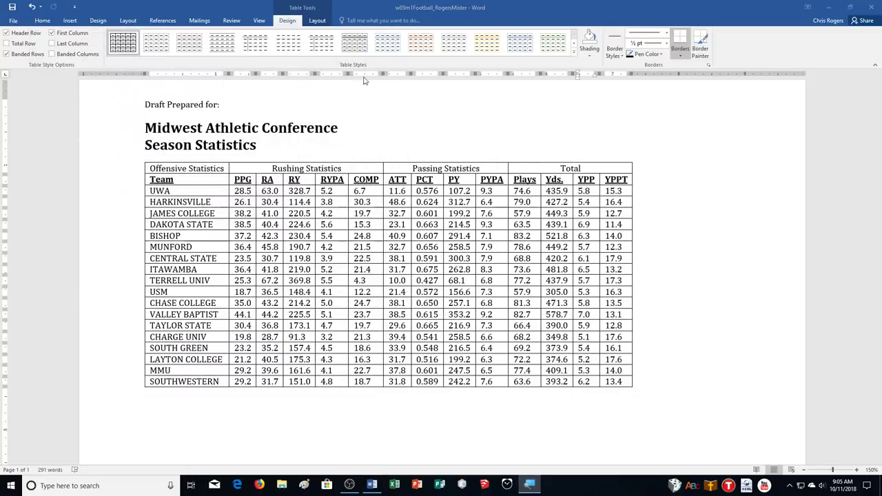
click(572, 51)
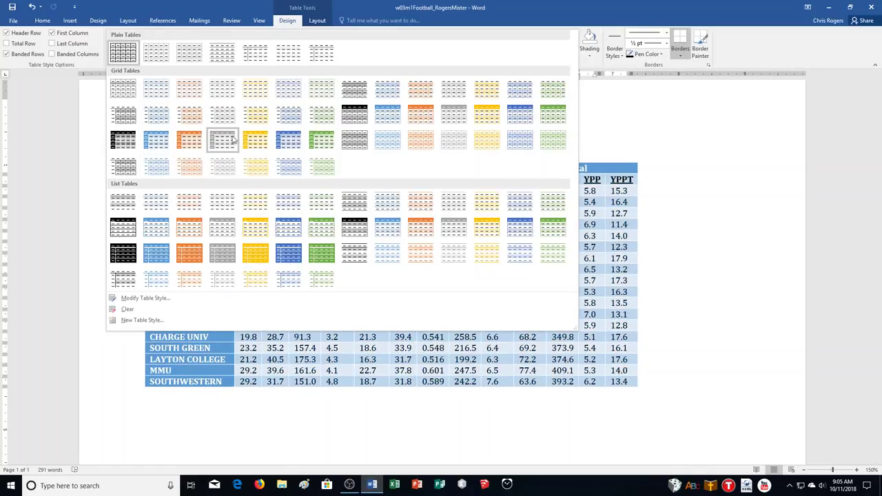
click(196, 142)
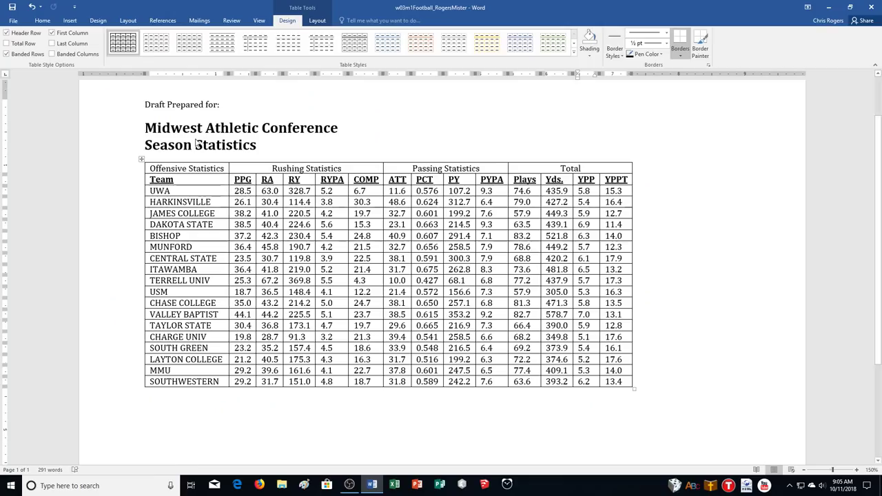
- Launch Magnifier from Windows search, then select the whole statistics table
click(113, 494)
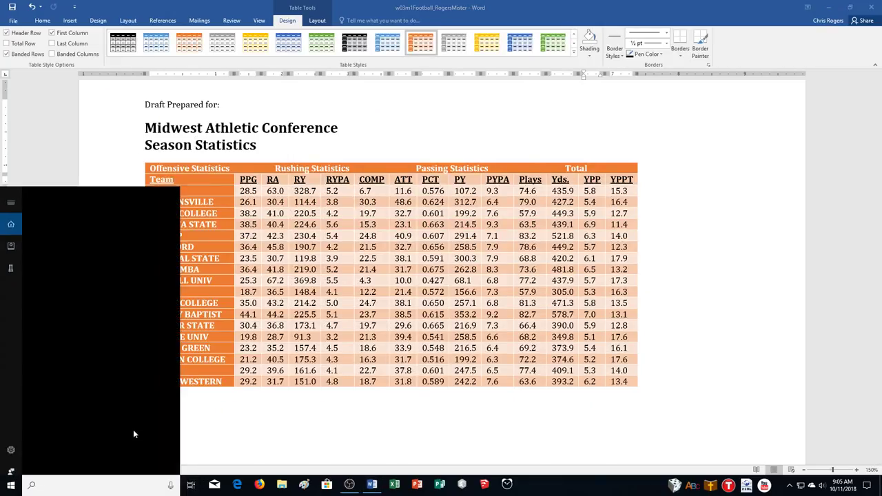
text(magn)
key(Return)
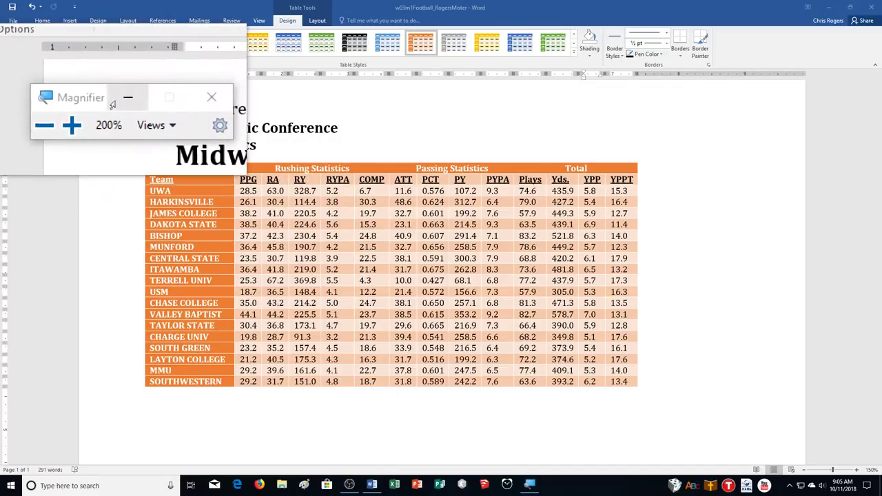
click(574, 55)
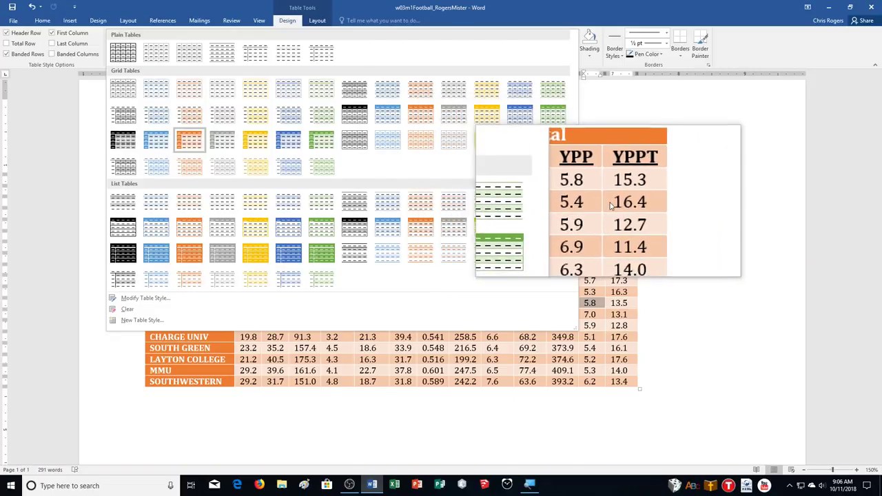
click(608, 202)
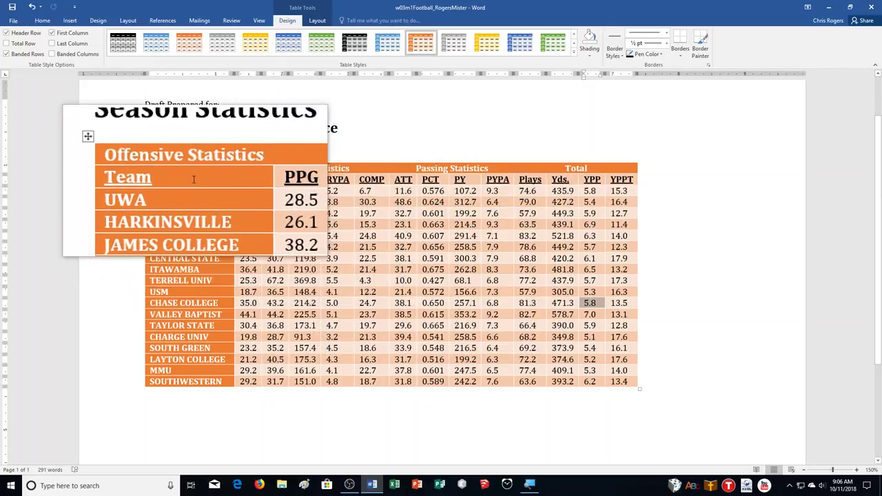
click(141, 160)
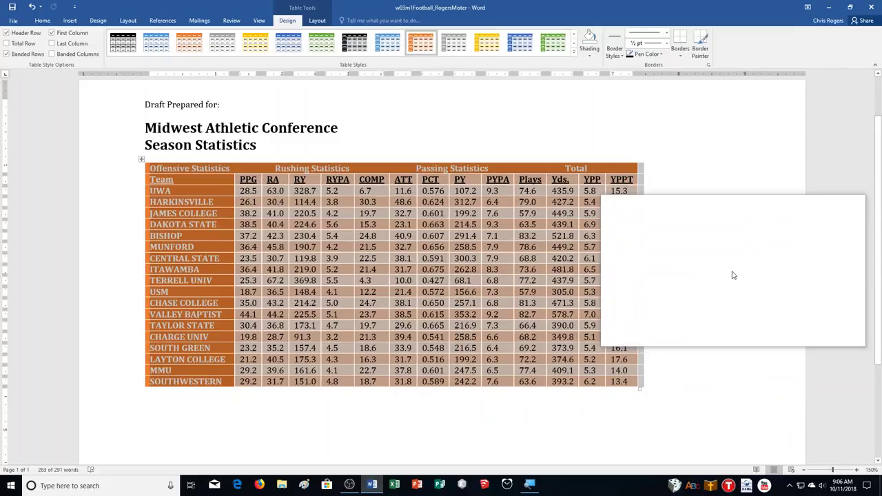
- Apply dark orange double-line outside borders to the statistics table
click(648, 57)
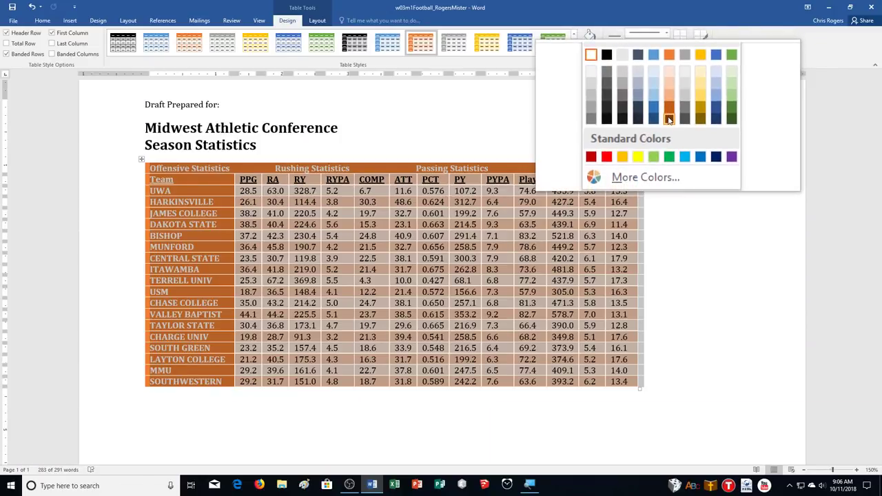
click(669, 120)
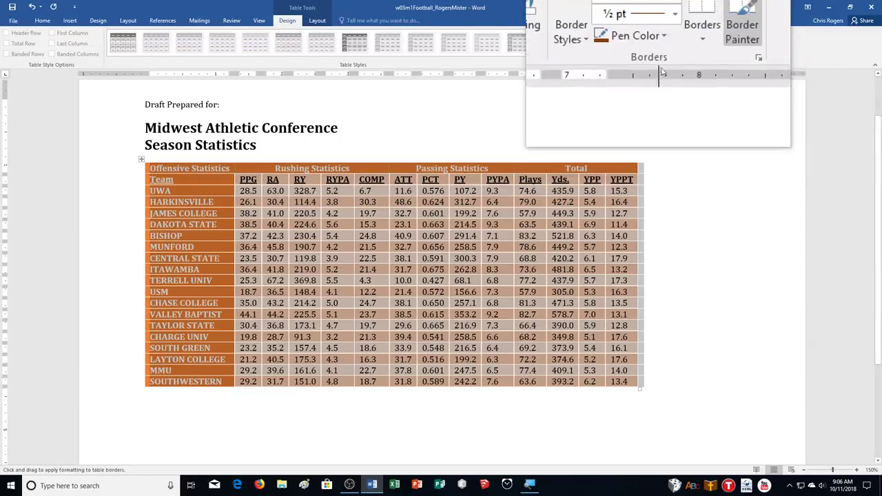
click(661, 54)
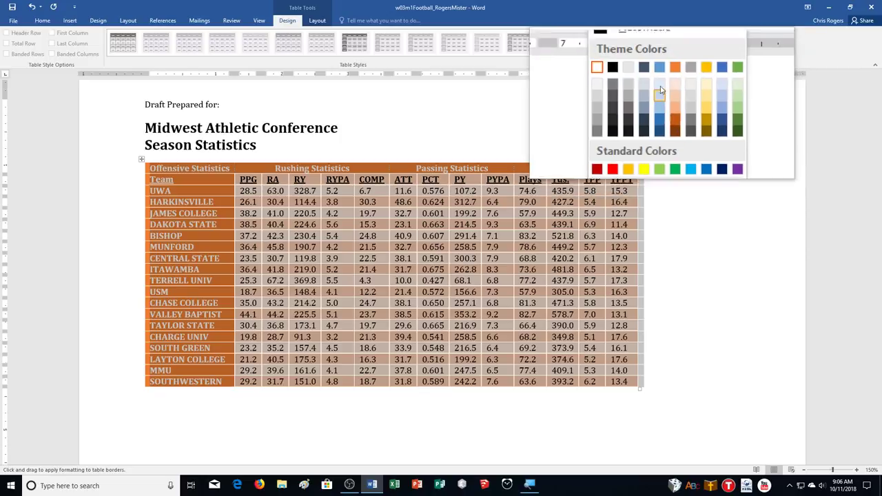
click(671, 62)
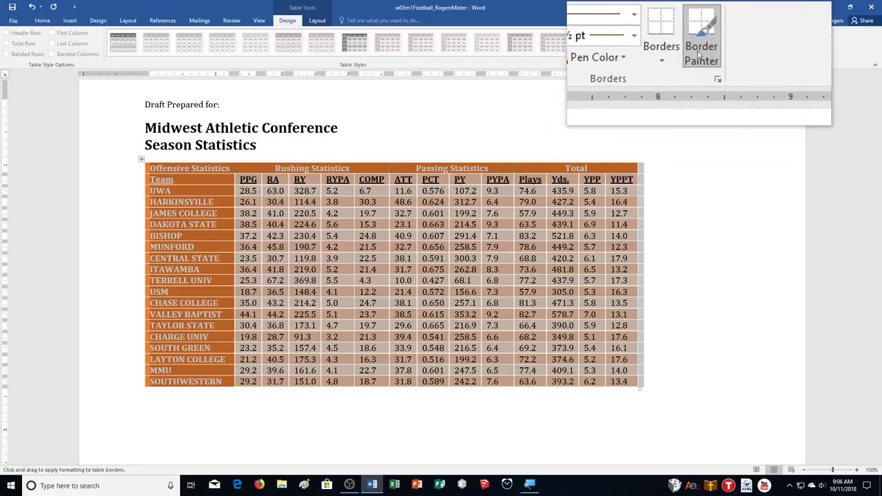
click(686, 60)
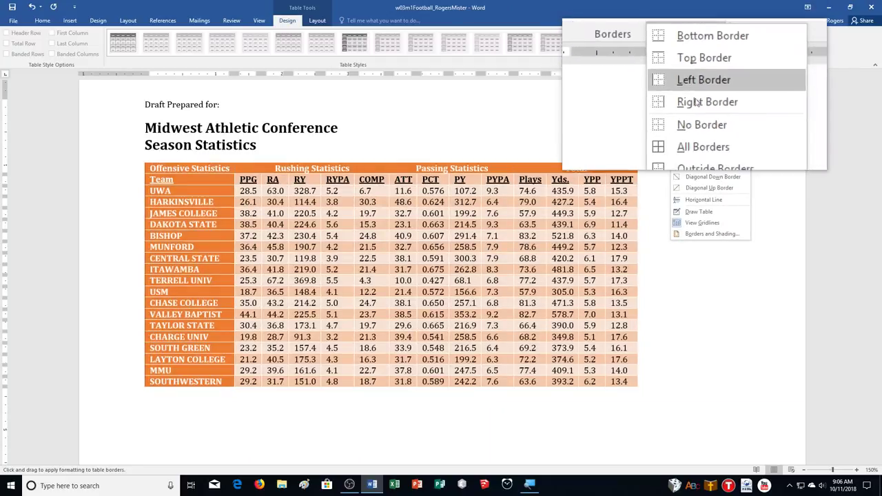
click(700, 132)
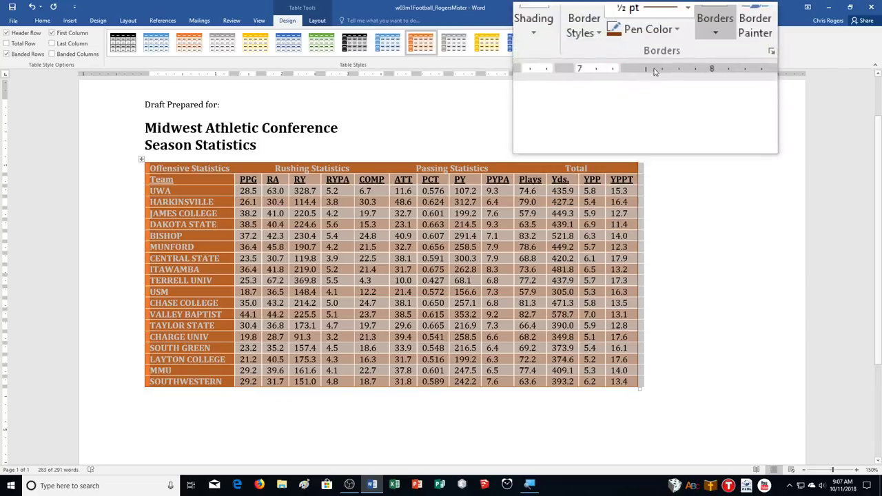
click(653, 35)
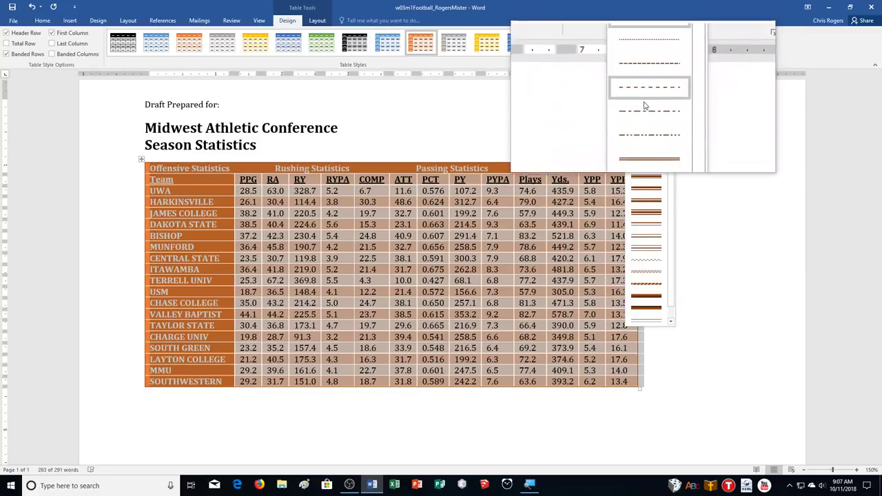
click(648, 137)
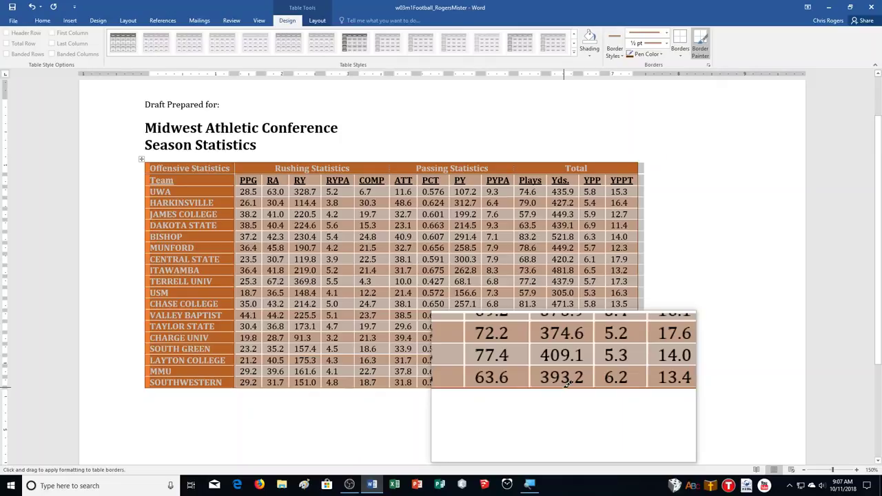
click(566, 386)
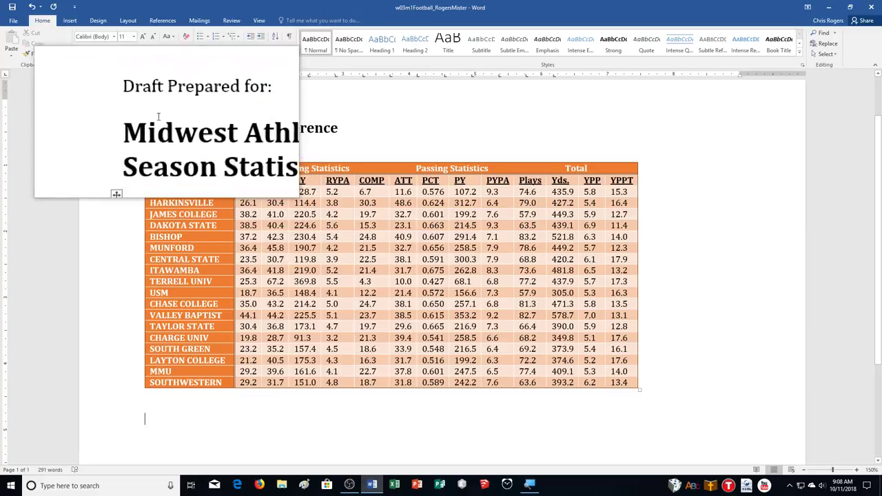
- Insert an empty 3-column, 5-row table under the statistics table
click(76, 23)
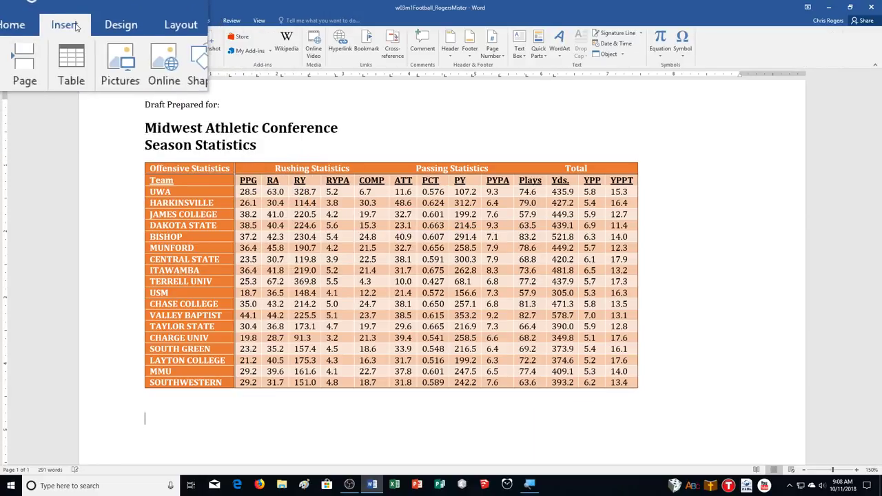
click(60, 28)
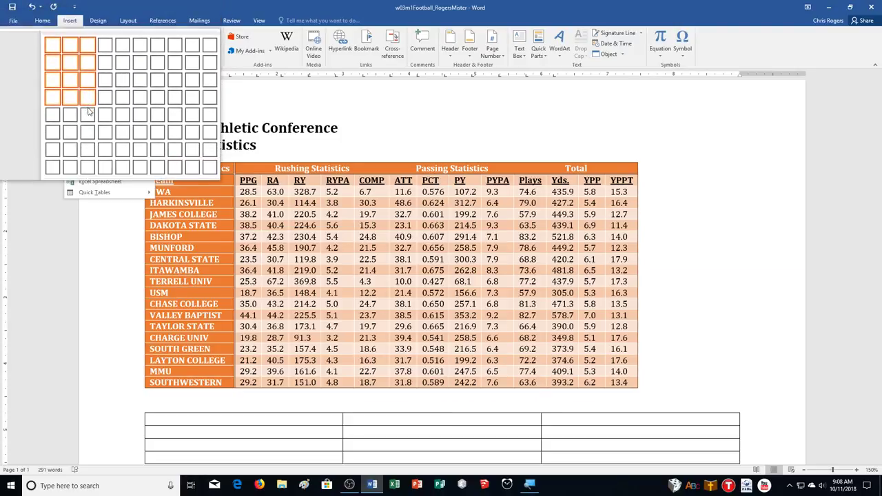
click(89, 106)
scroll(594, 232, down, 3)
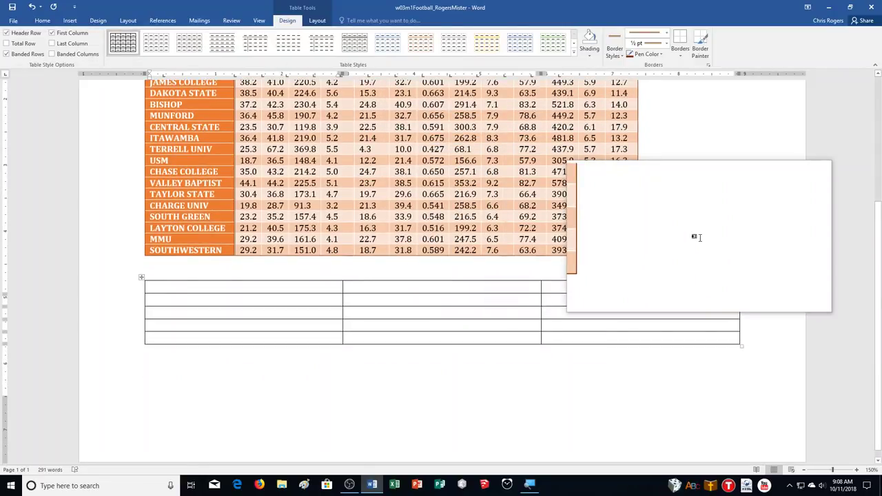
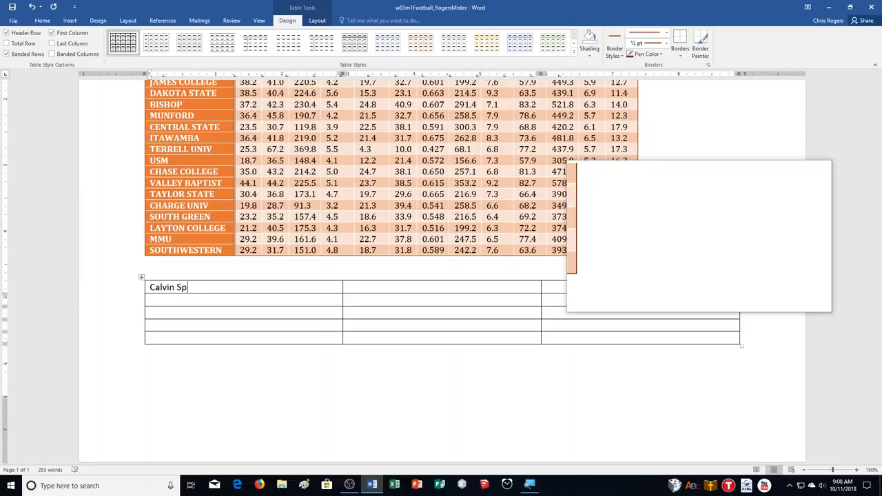
- Enter the first two players' names, team codes SPR and DEN, and the 1428 total
key(Tab)
text(SPR)
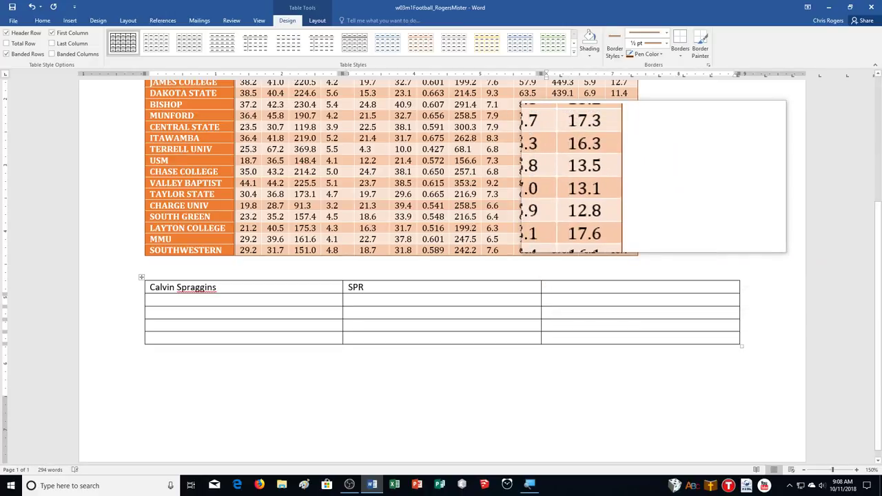
key(Tab)
text(1428)
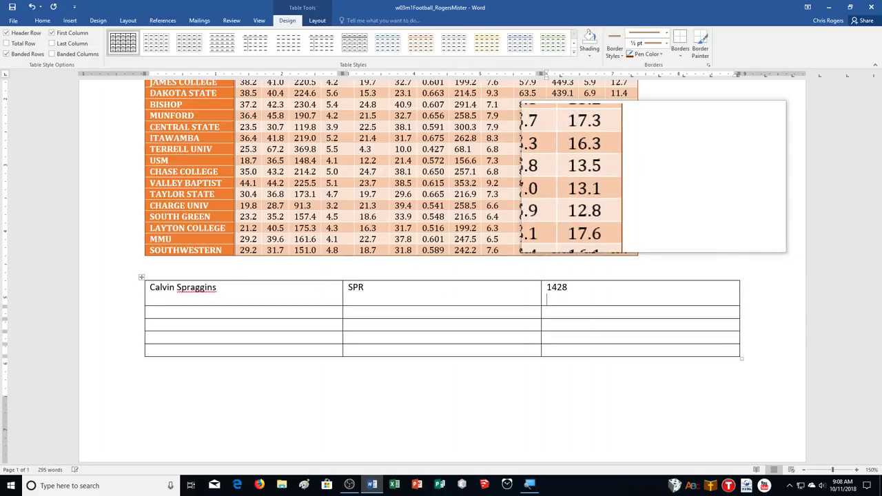
key(Tab)
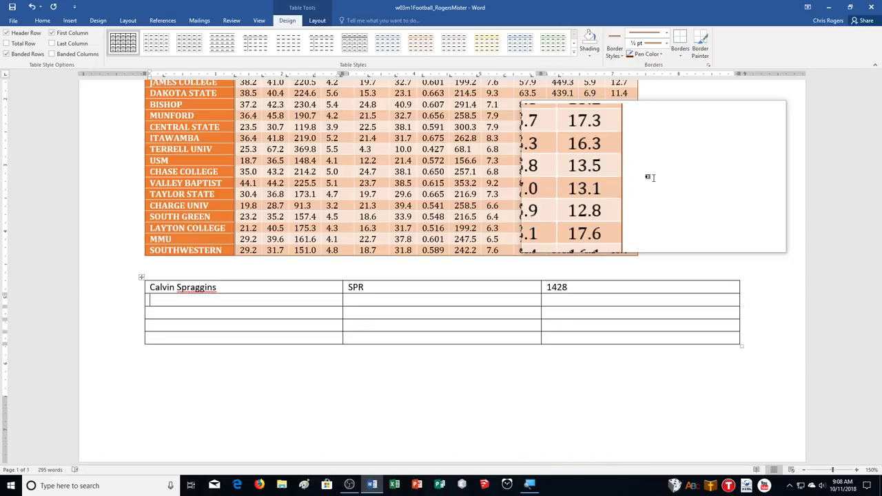
text(Demaryius)
key(Tab)
key(shift+Tab)
key(Right)
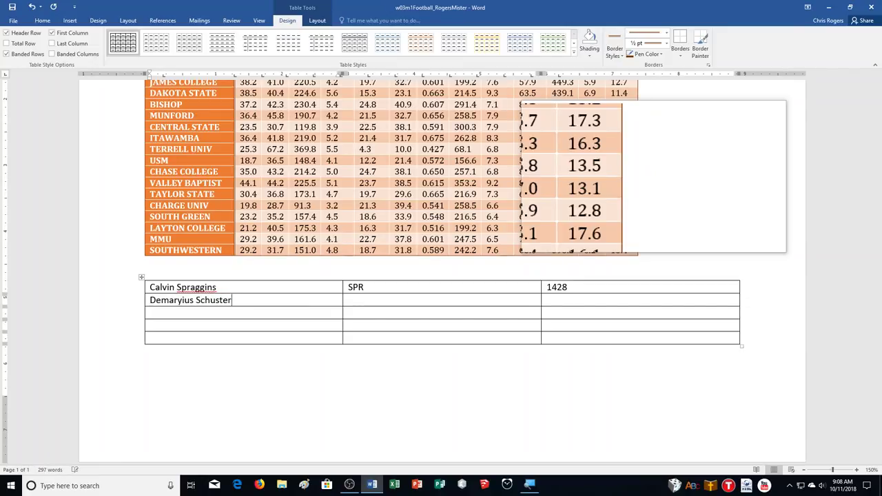
key(Tab)
text(DEN`)
key(Tab)
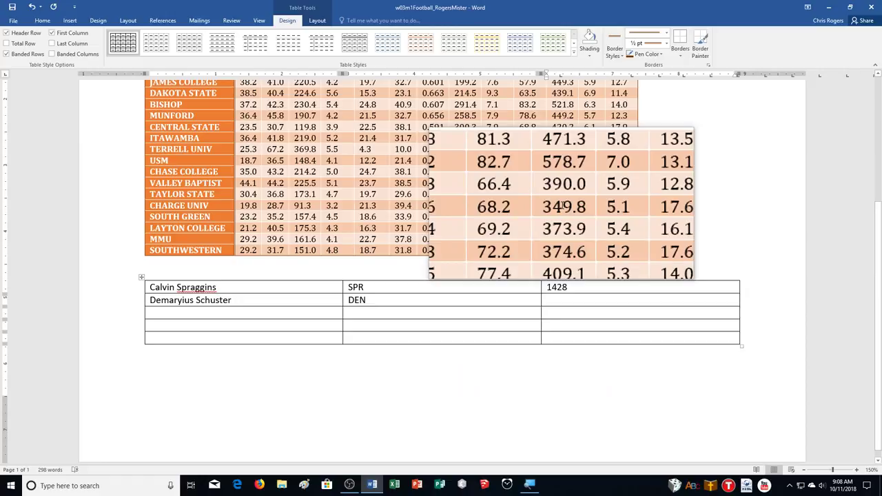
text(1197)
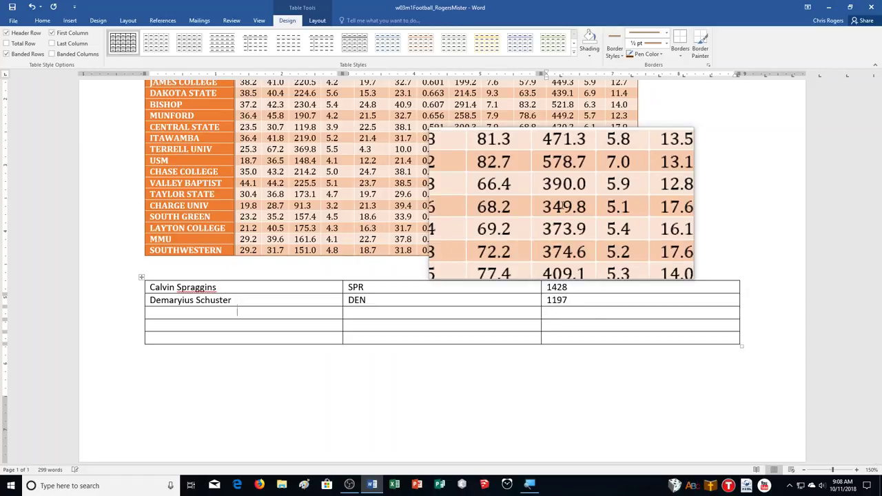
- Enter the remaining three players' rows with team codes CHI, IND and HOU
key(Tab)
key(Tab)
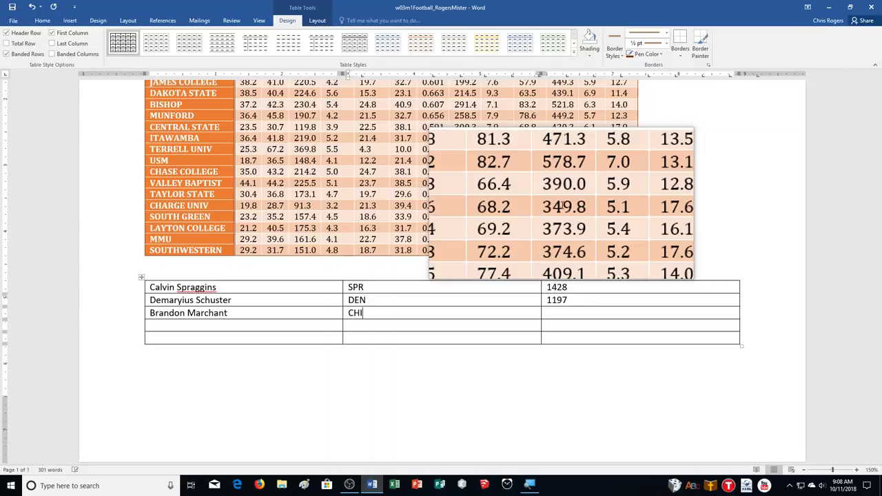
text(CHI)
key(Tab)
key(Tab)
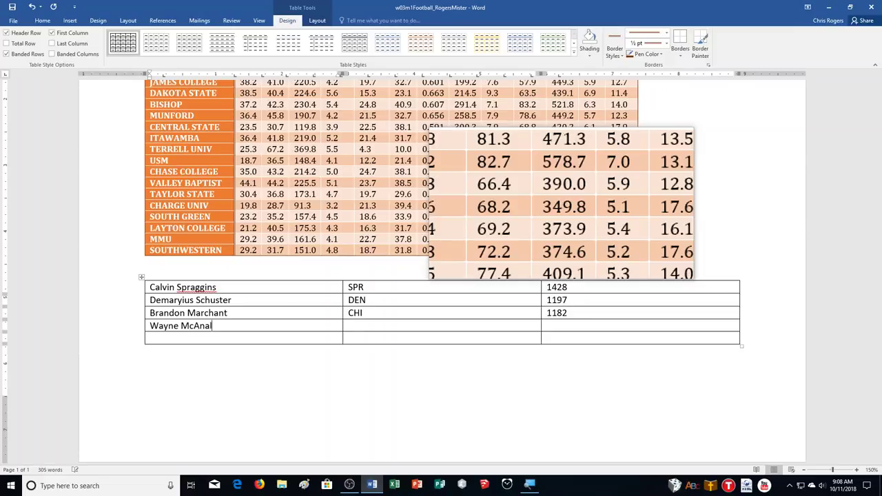
key(Tab)
text(IND)
key(Tab)
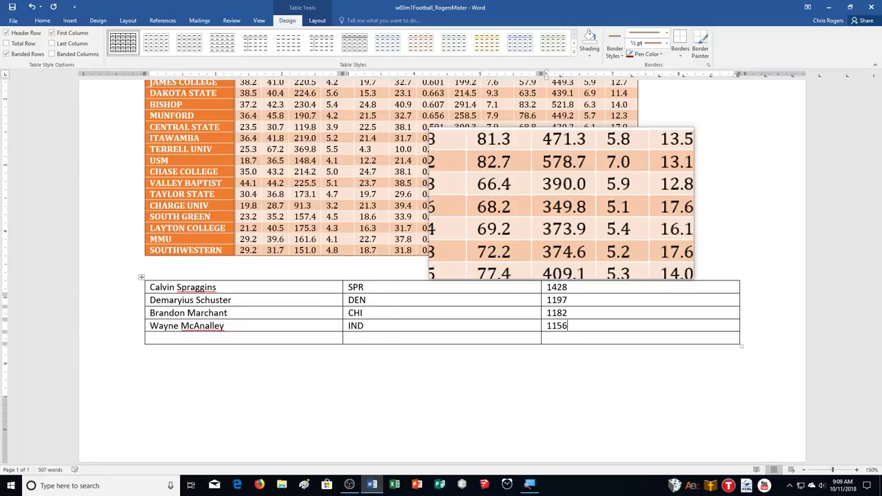
key(Tab)
key(Tab)
text(HOU)
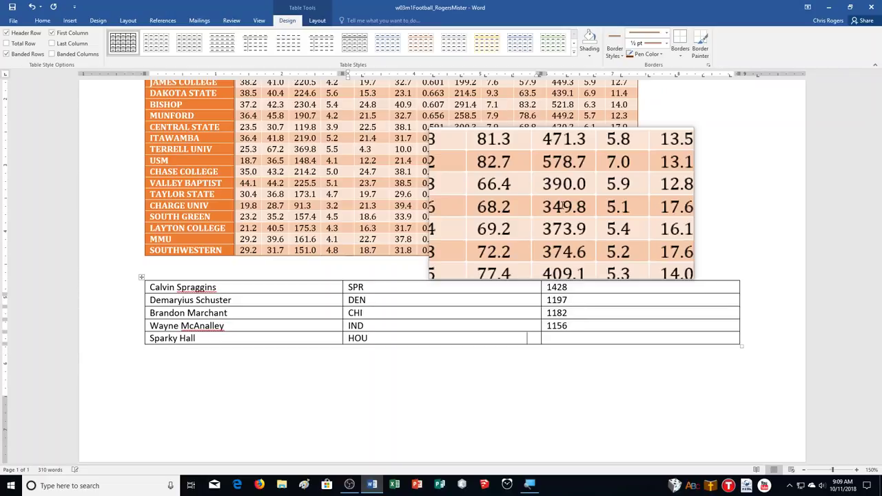
key(Tab)
text(1)
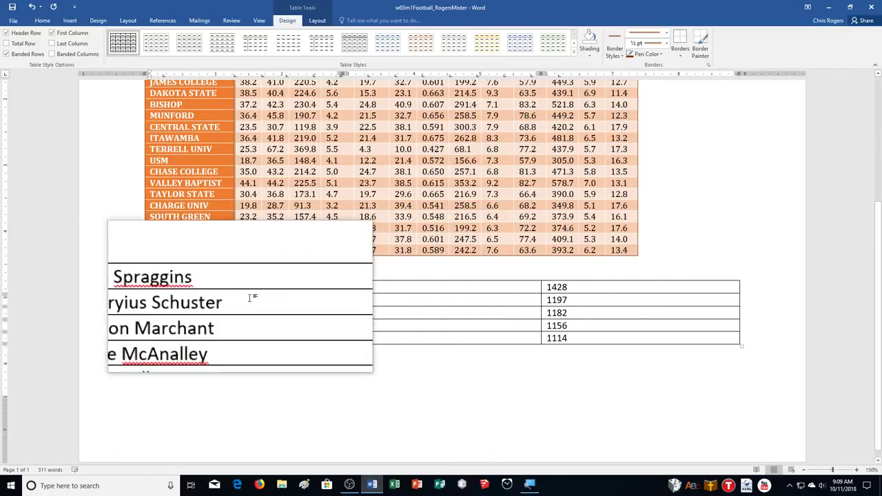
- Set the player table's column width to 1.5 inches, first column then whole table
click(317, 20)
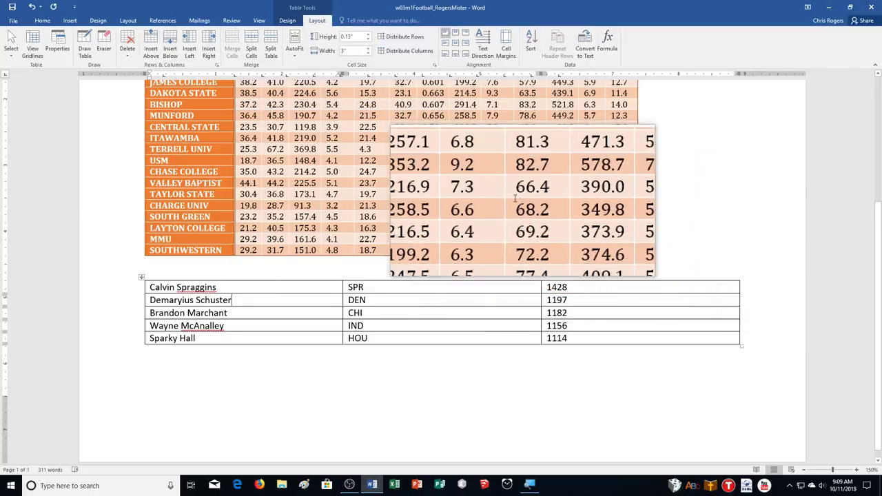
double_click(343, 50)
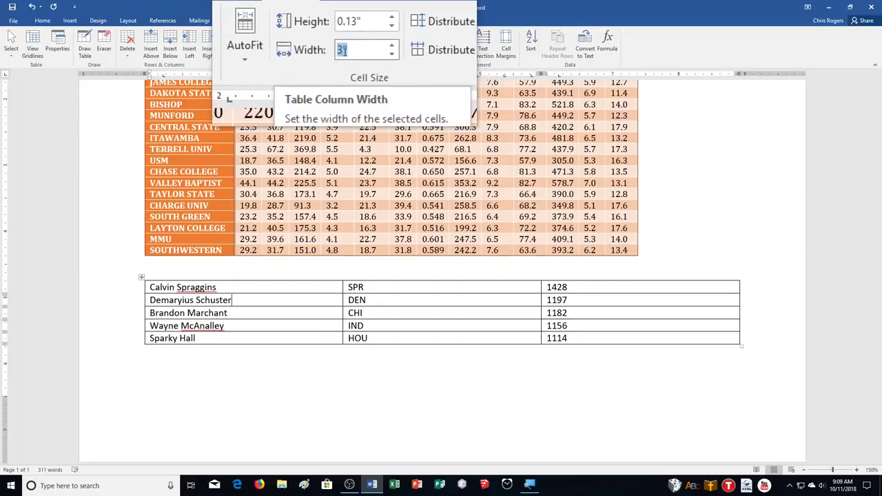
click(344, 51)
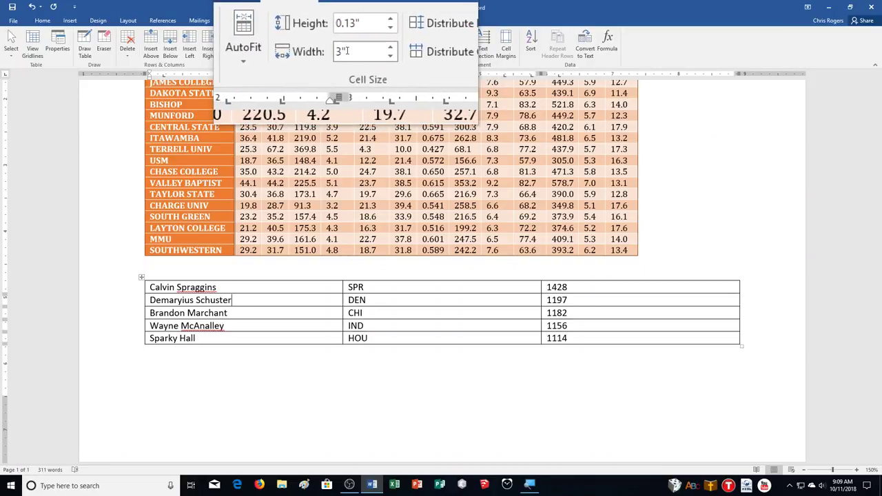
text(1.5)
key(Return)
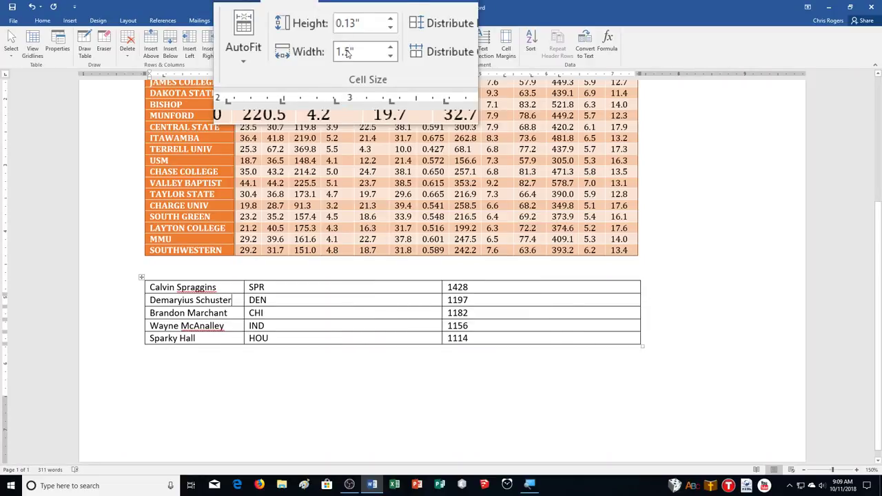
click(141, 275)
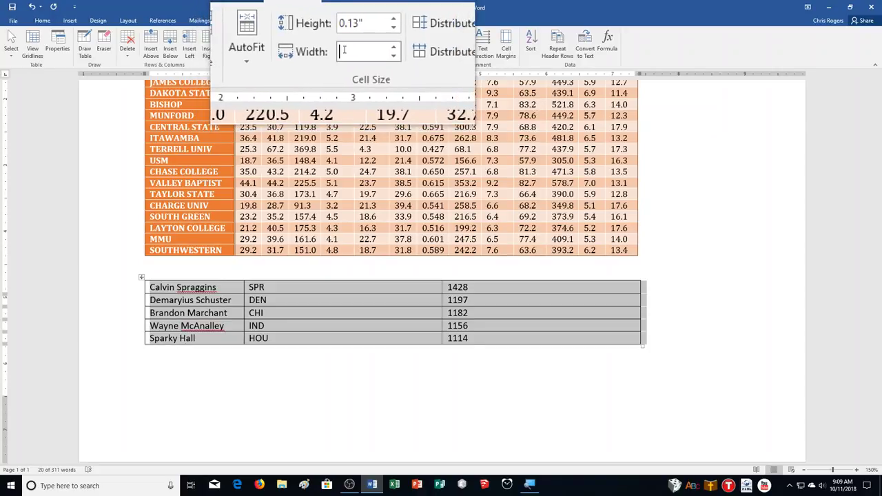
text(1.5")
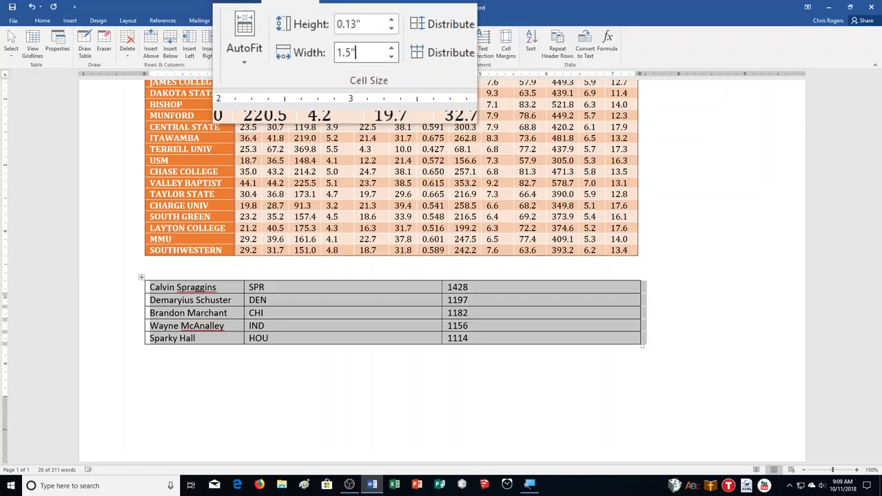
key(Return)
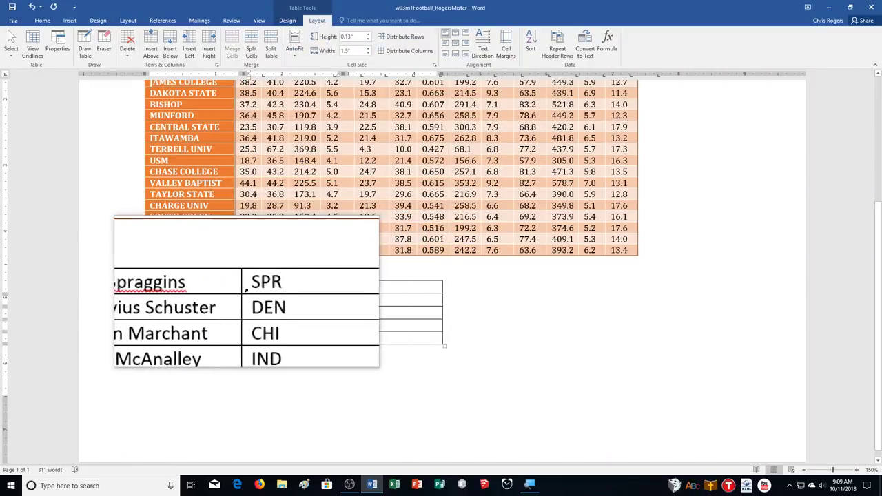
- Center-align the team code and total cells of the player table
drag(253, 286, 357, 337)
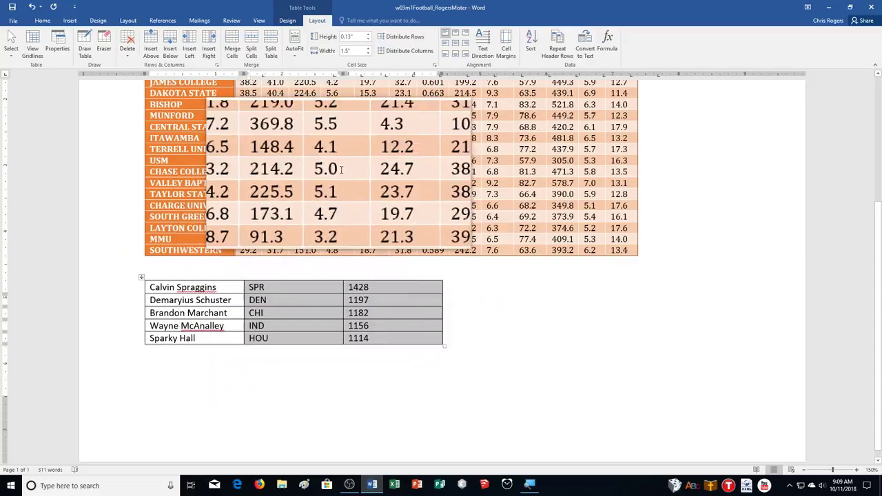
click(458, 44)
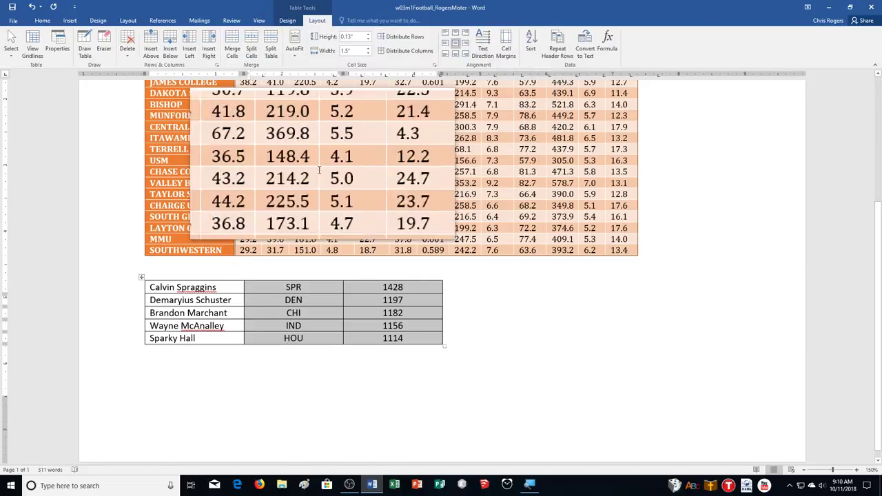
click(227, 285)
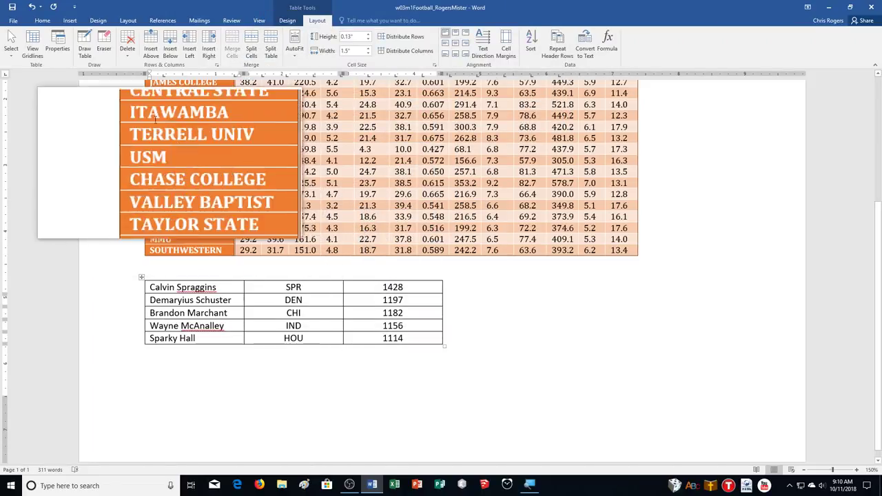
- Insert a new top row and type the heading Receiving Yards in its first cell
click(148, 50)
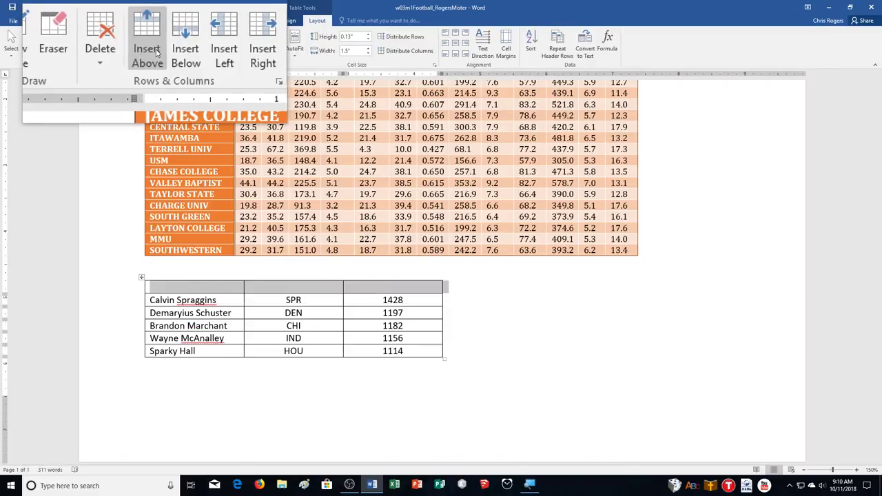
click(187, 286)
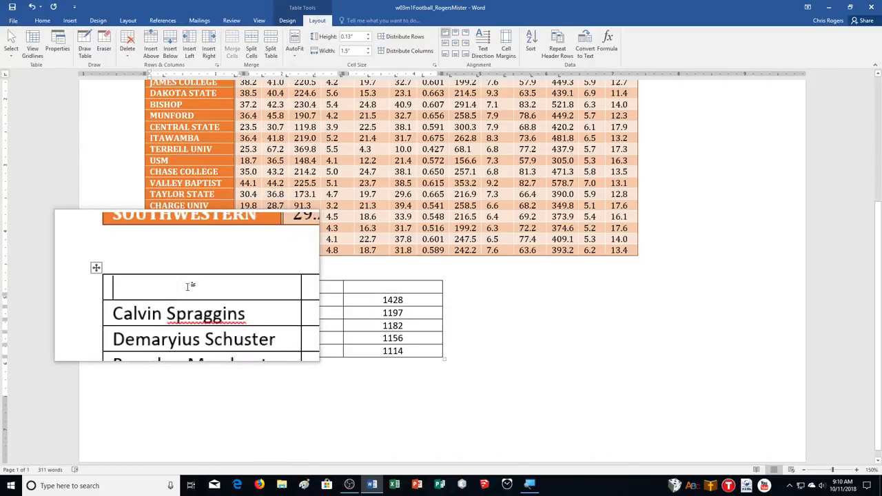
text(Recein)
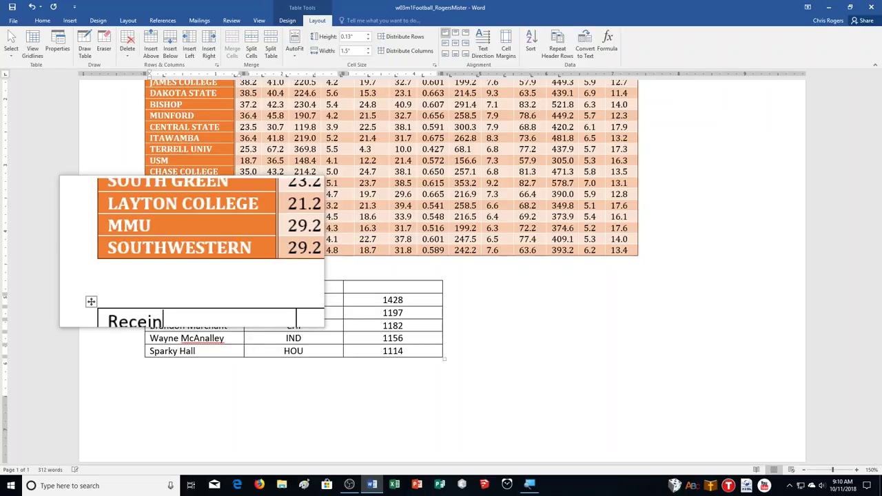
text(vnig Y)
key(BackSpace)
key(BackSpace)
key(BackSpace)
key(BackSpace)
key(BackSpace)
text(ing)
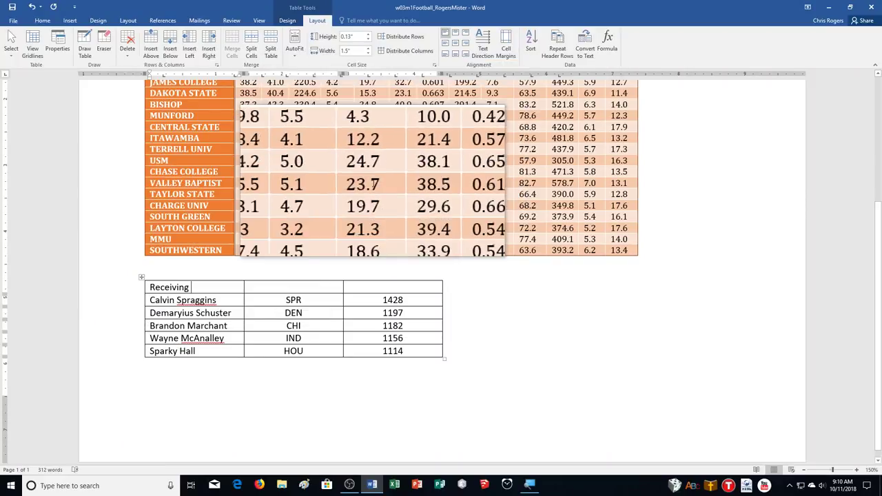
text(Yards)
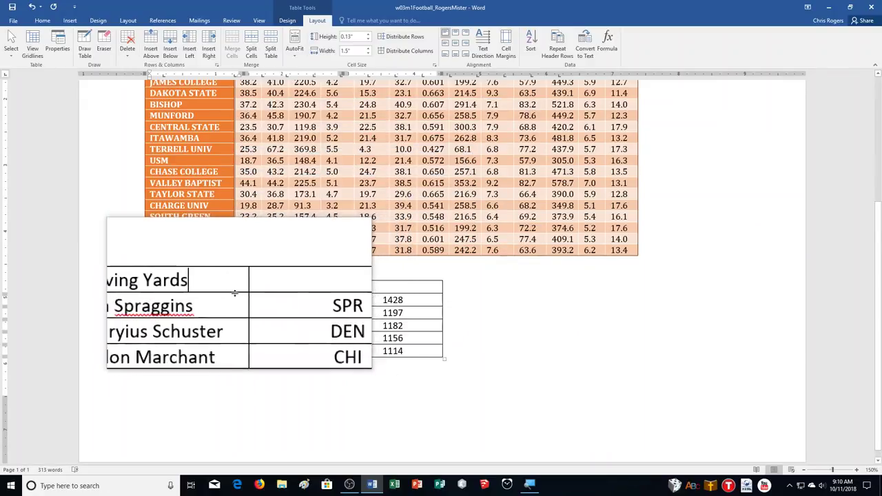
- Enlarge the Receiving Yards heading to 14 pt with Grow Font
click(145, 286)
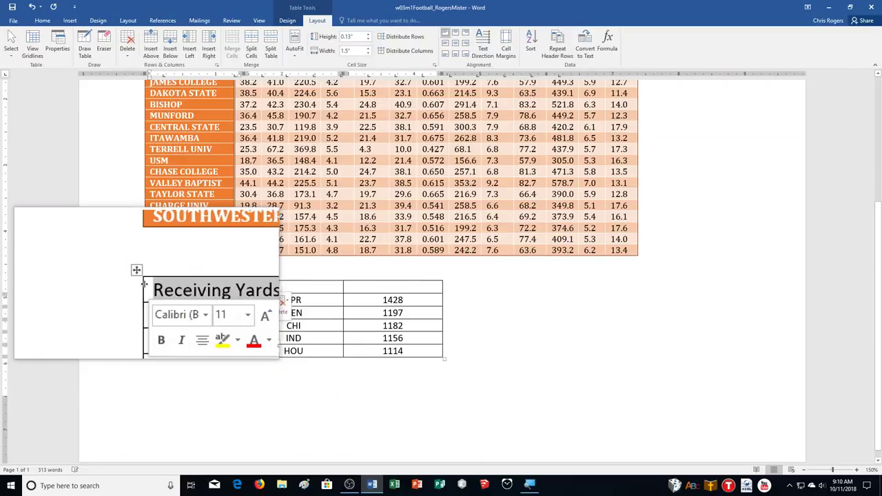
click(47, 25)
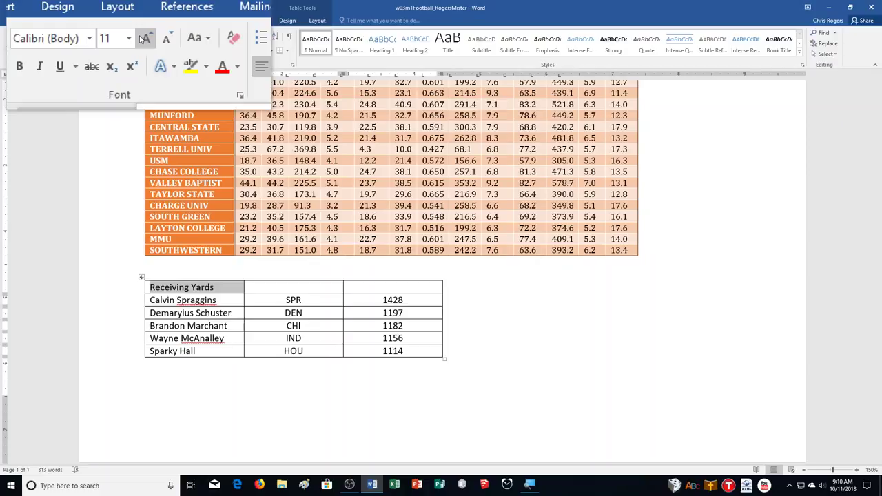
click(144, 38)
click(144, 38)
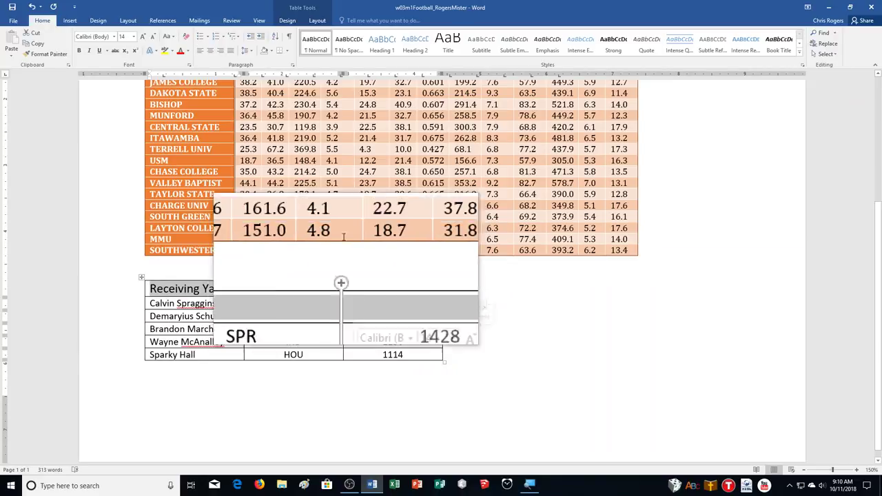
- Merge the Receiving Yards header row into a single cell across the table
click(287, 20)
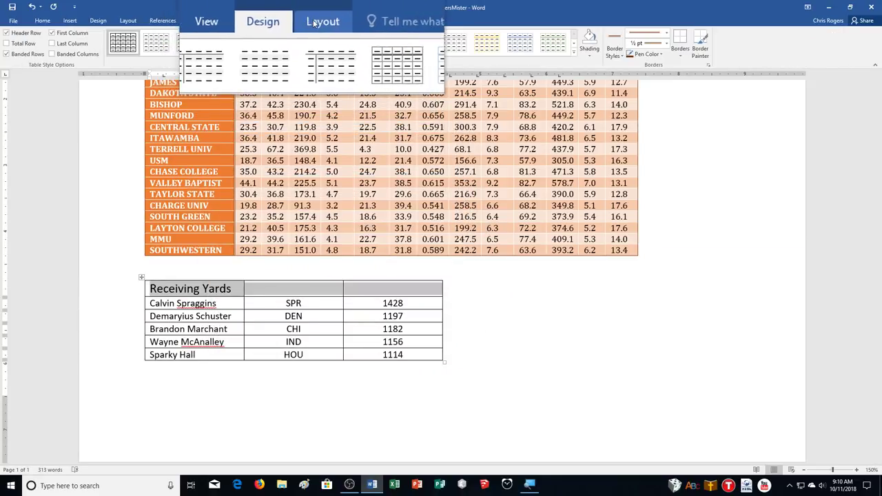
click(317, 21)
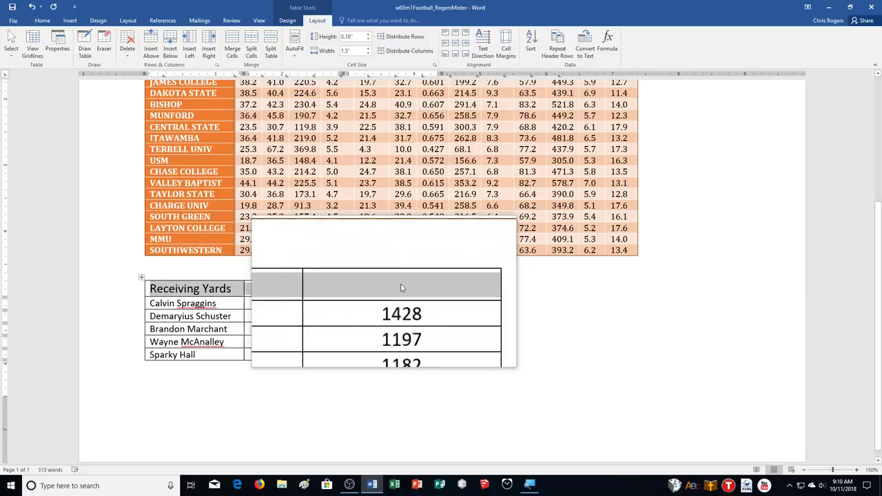
click(233, 55)
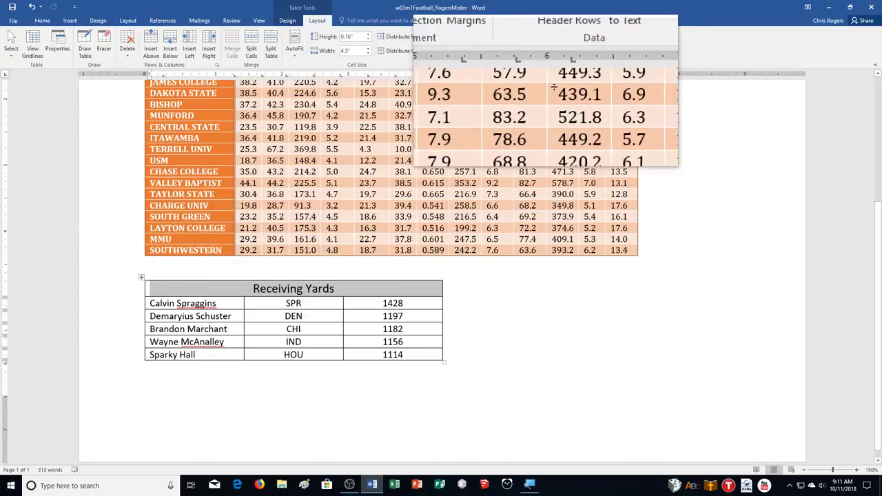
- Shade the merged Receiving Yards header cell Orange, Accent 2, Lighter 60%
click(297, 21)
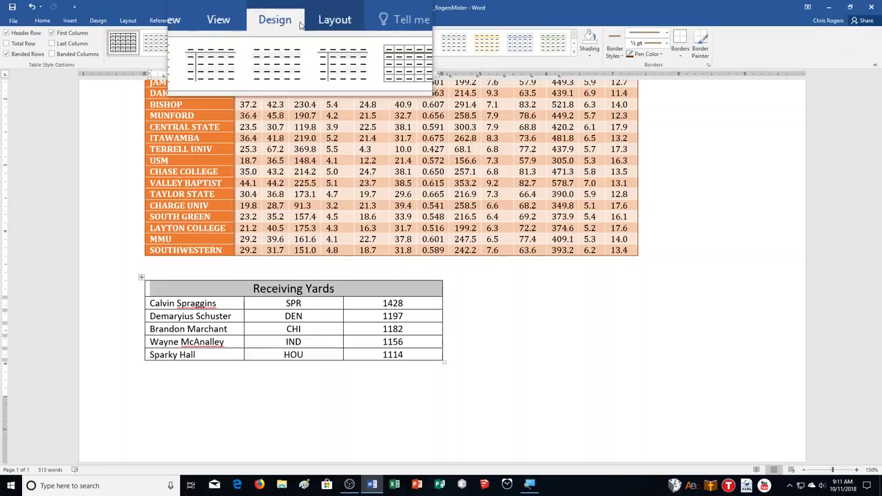
click(589, 55)
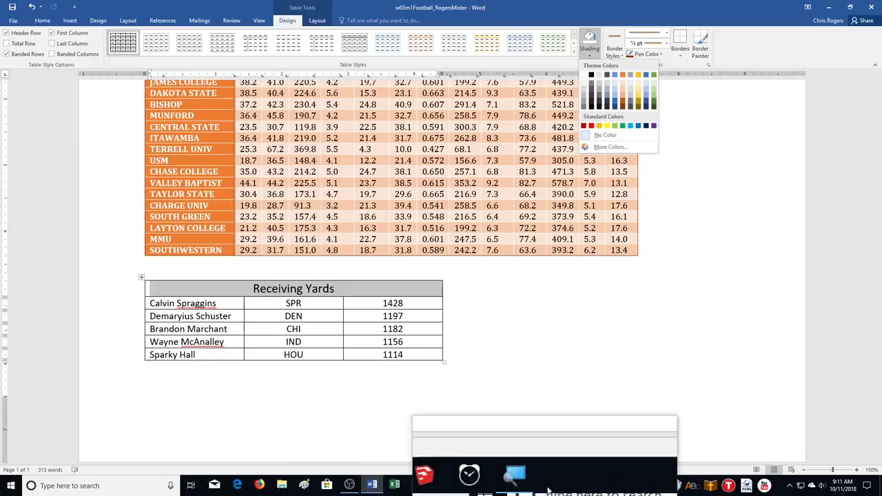
click(523, 488)
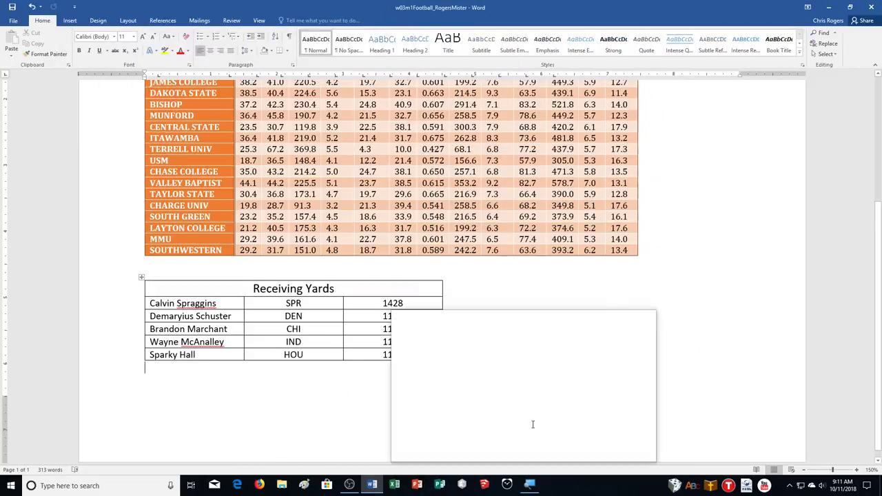
click(526, 485)
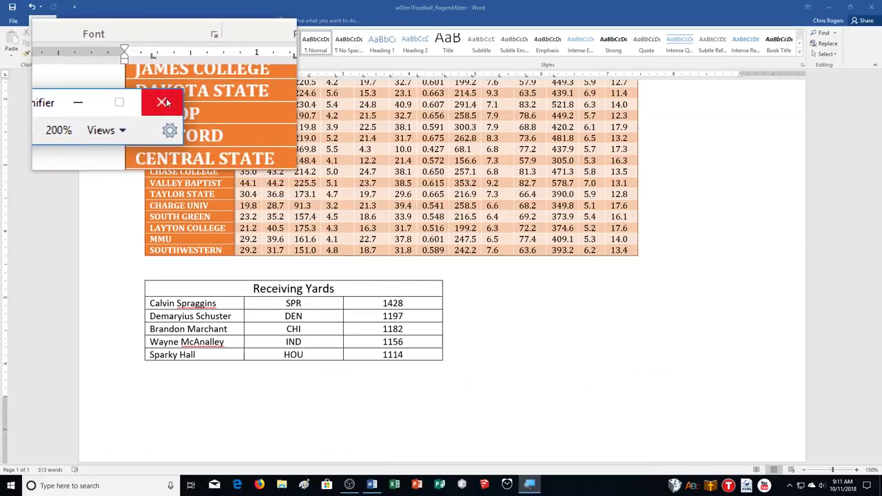
click(219, 303)
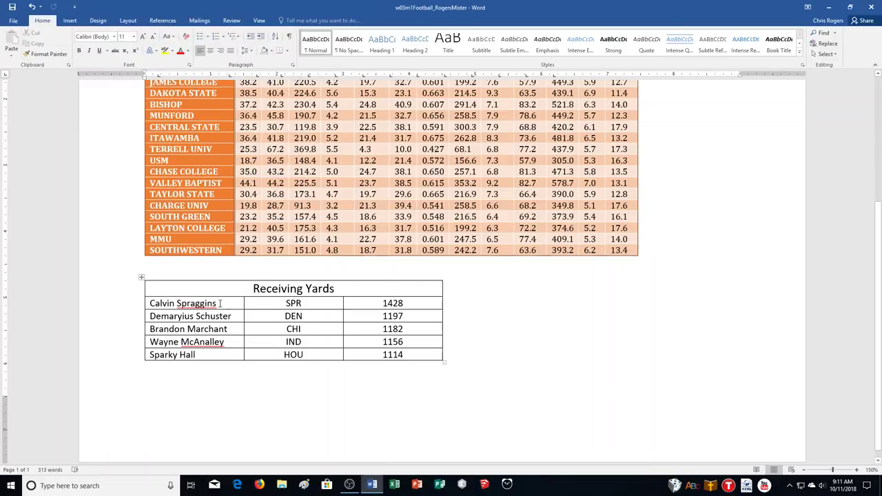
click(195, 289)
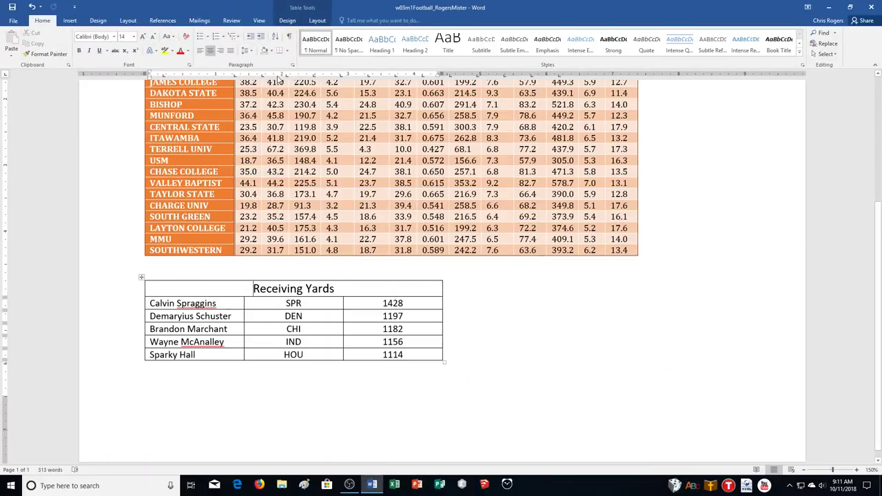
click(298, 20)
click(592, 58)
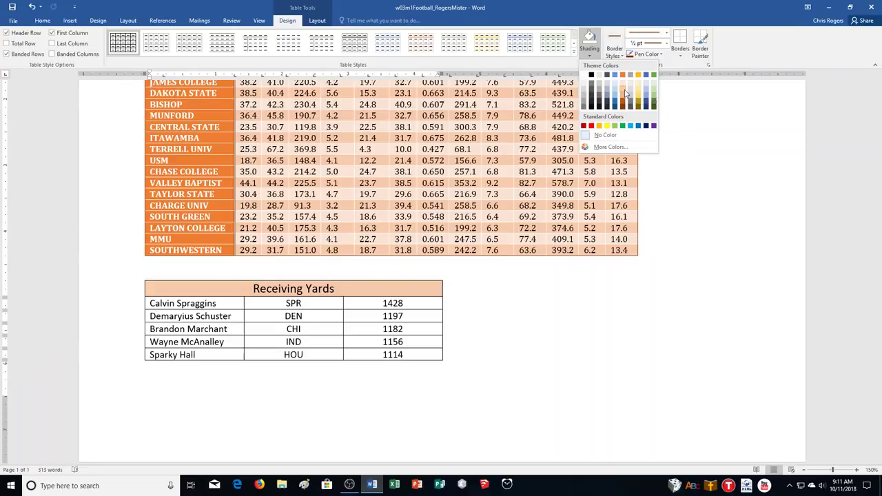
click(626, 93)
click(134, 489)
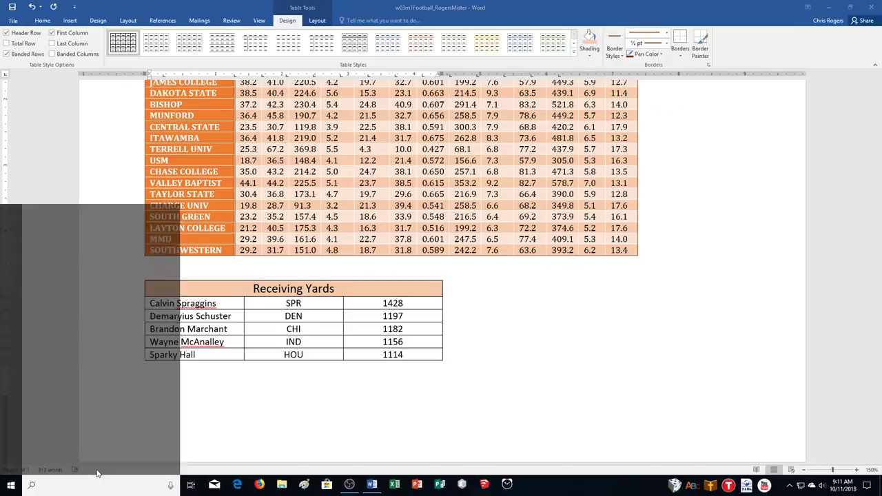
- Insert a new row below the last player row and label its first cell 'Average'
text(mag)
key(Return)
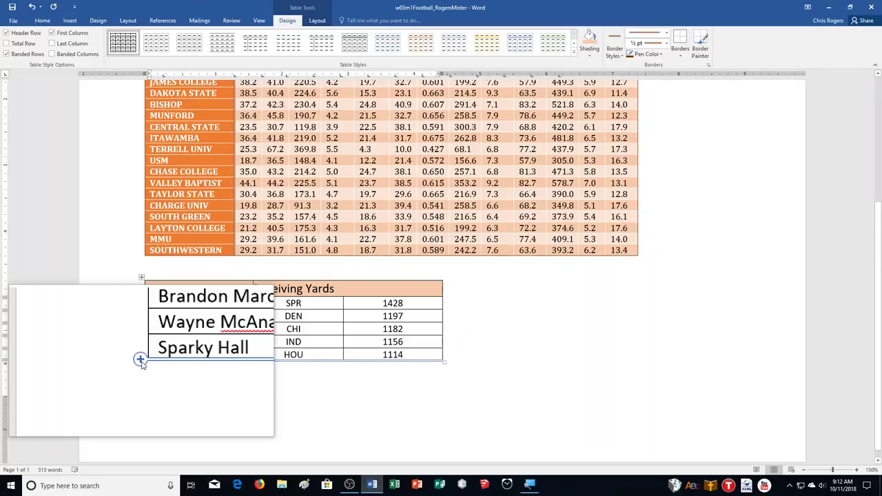
click(141, 361)
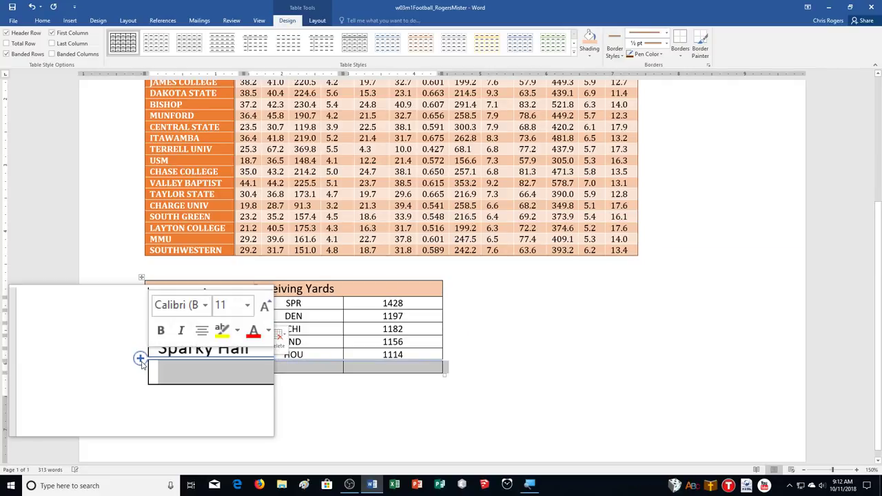
click(185, 369)
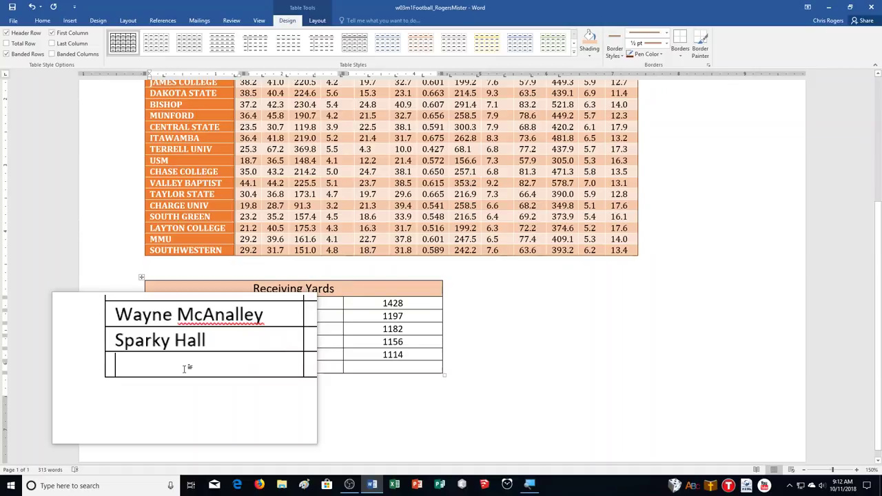
text(Average)
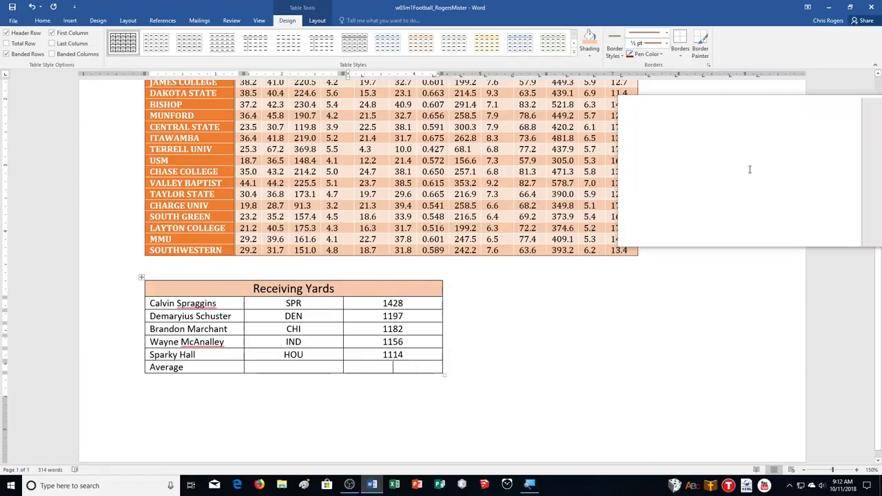
click(317, 20)
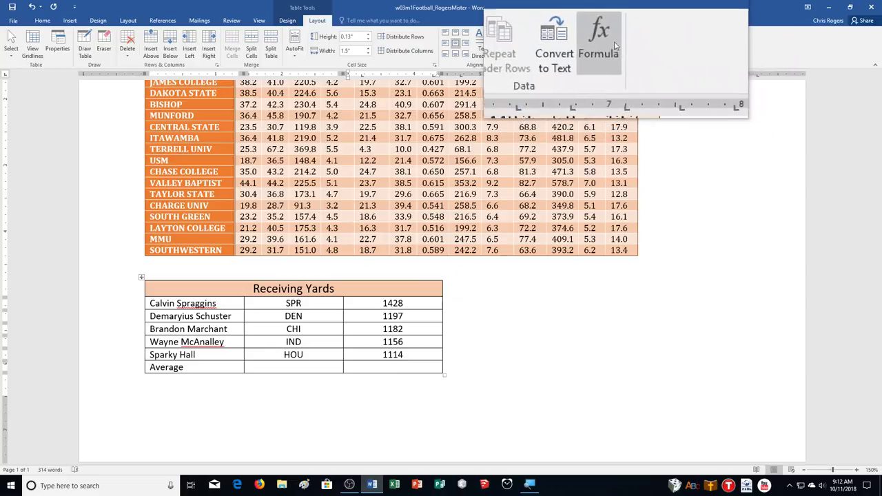
- Insert an =AVERAGE(ABOVE) formula in the Average row's total cell, giving 1215.4
click(607, 43)
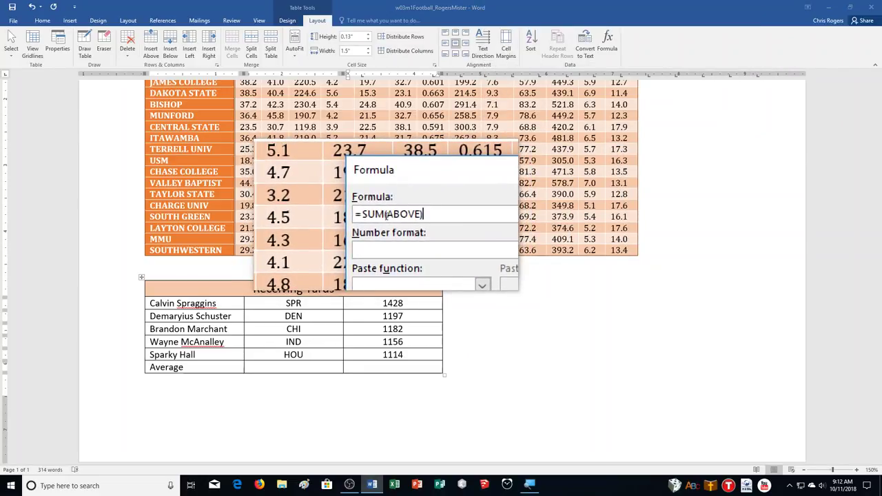
click(385, 214)
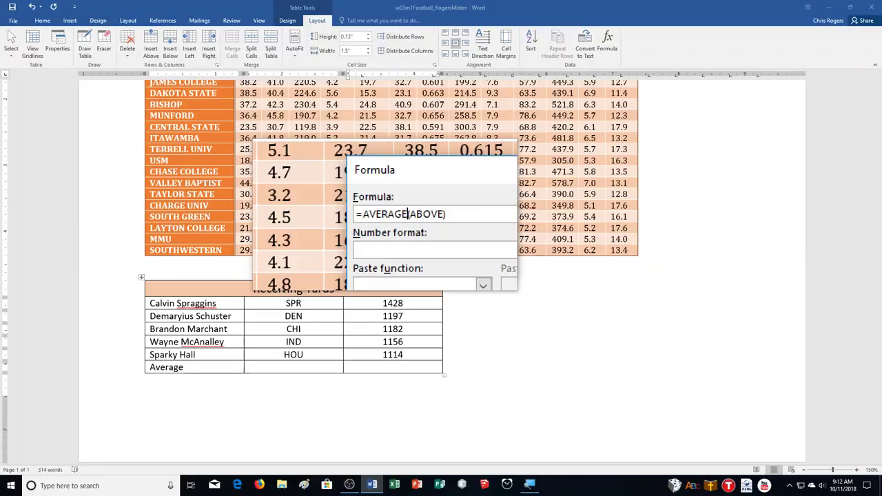
key(Return)
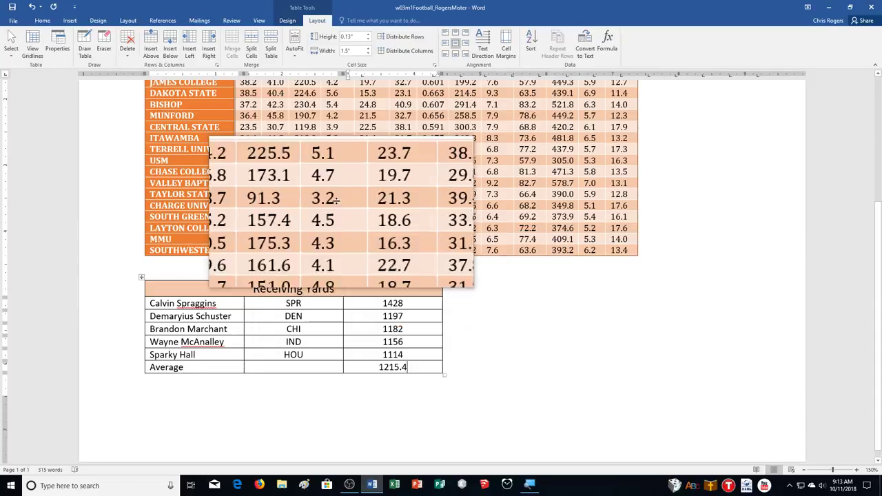
- Center the Receiving Yards table on the page via Table Properties
right_click(351, 326)
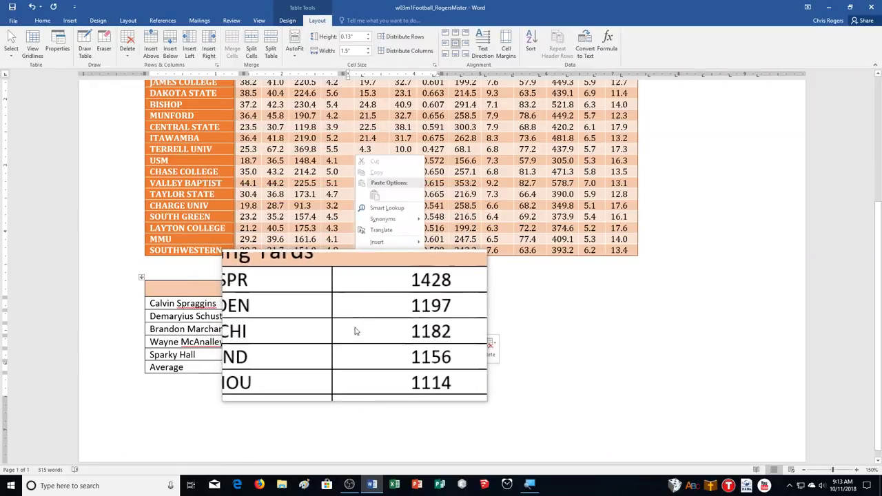
click(385, 303)
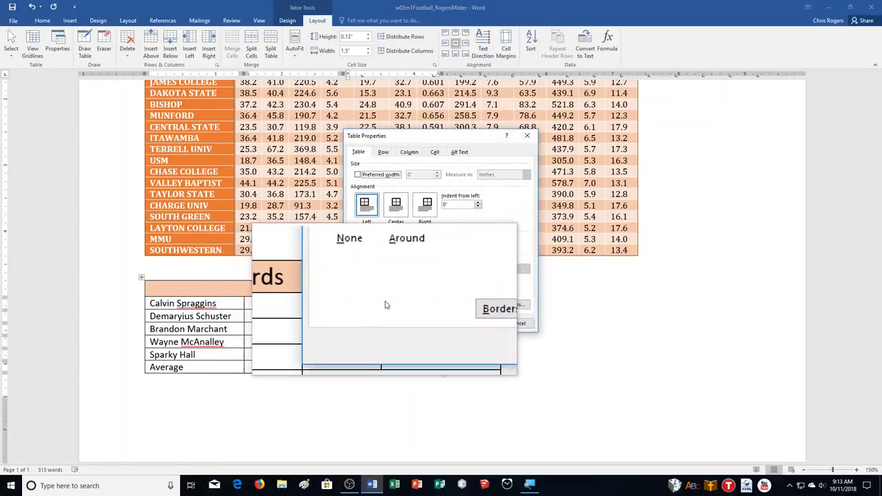
click(391, 206)
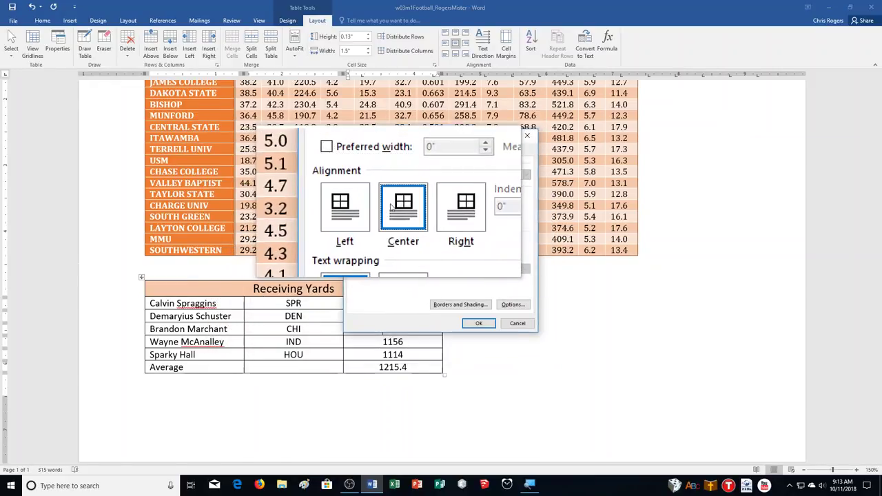
click(478, 324)
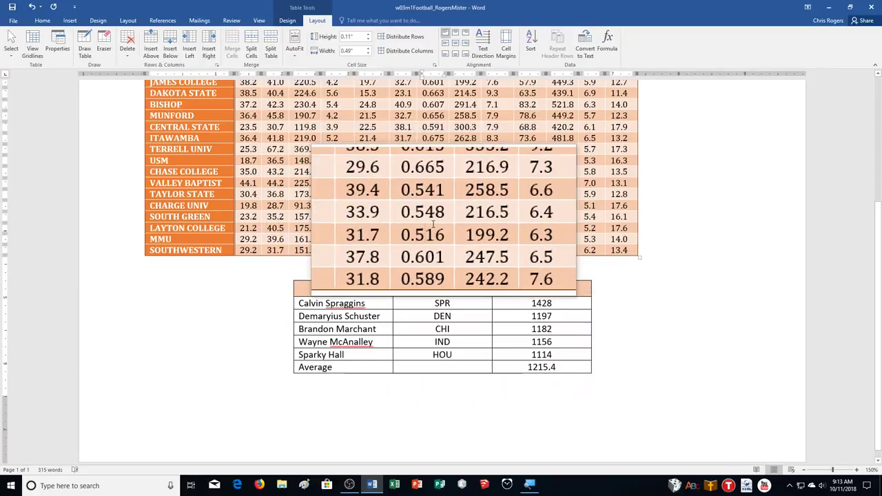
- Center the statistics table on the page via Table Properties as well
right_click(445, 233)
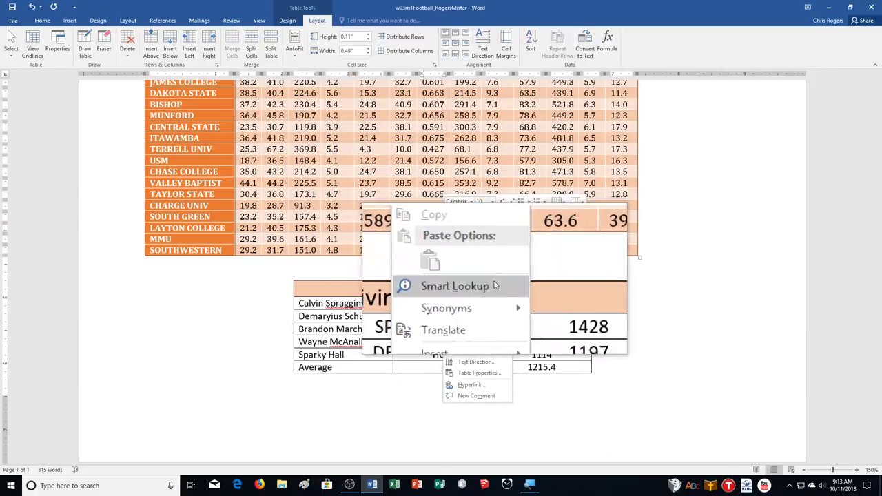
click(479, 373)
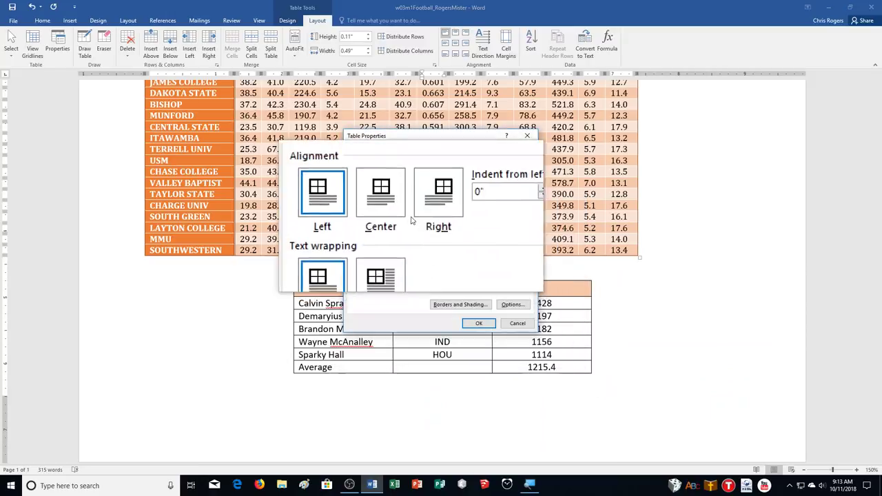
click(396, 205)
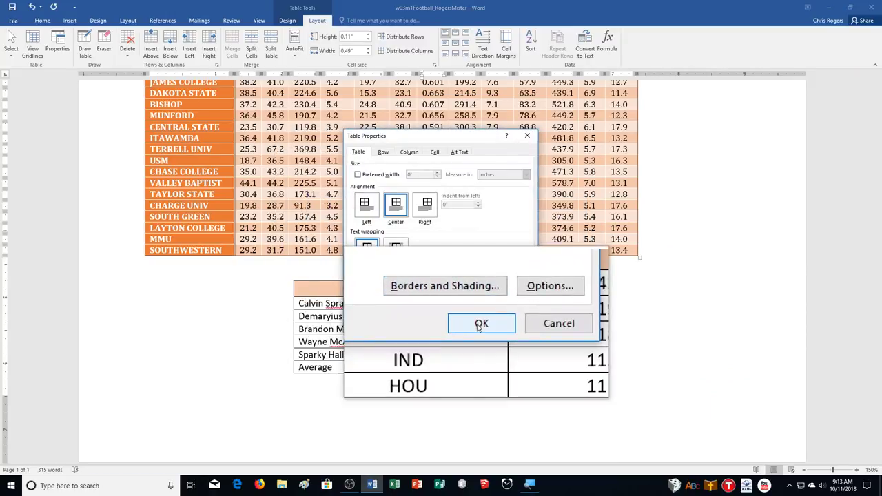
click(476, 323)
scroll(708, 234, up, 3)
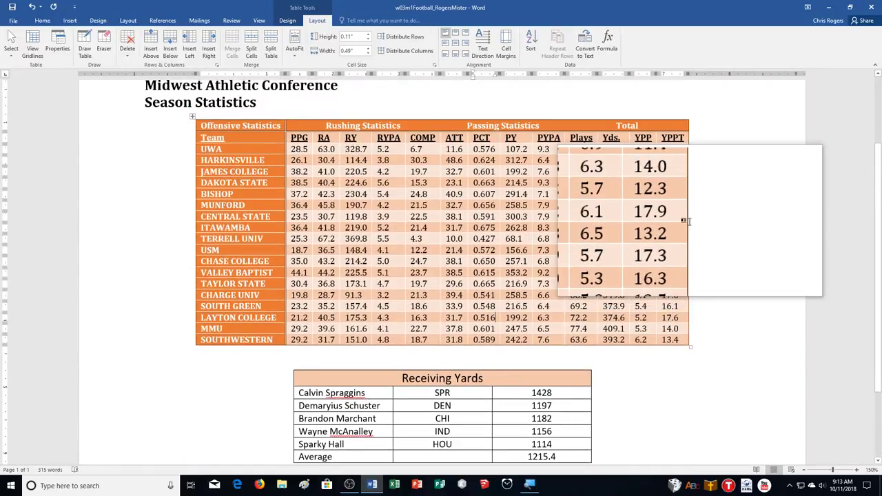
- Run Spelling & Grammar with F7, ignoring both flagged player surnames
key(F7)
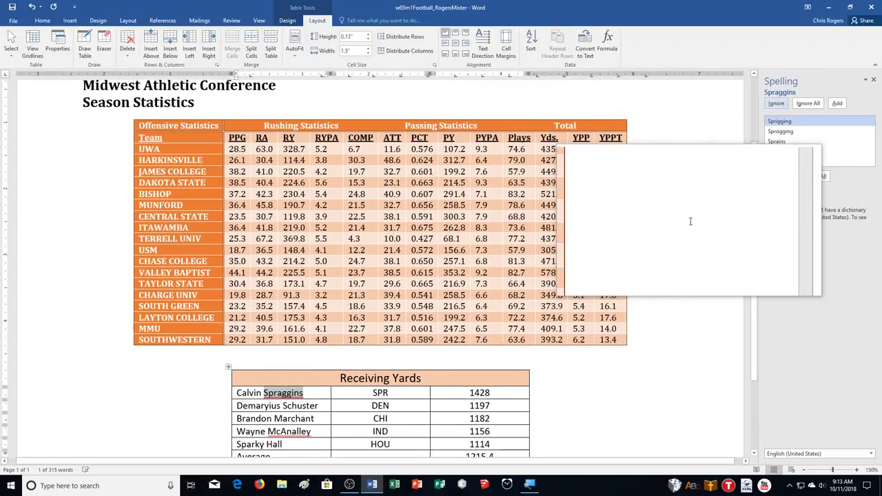
click(782, 106)
click(784, 107)
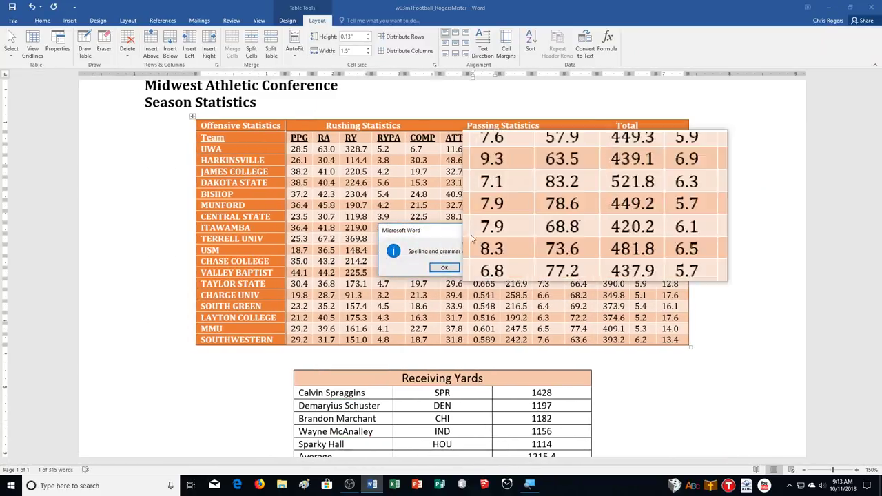
click(442, 271)
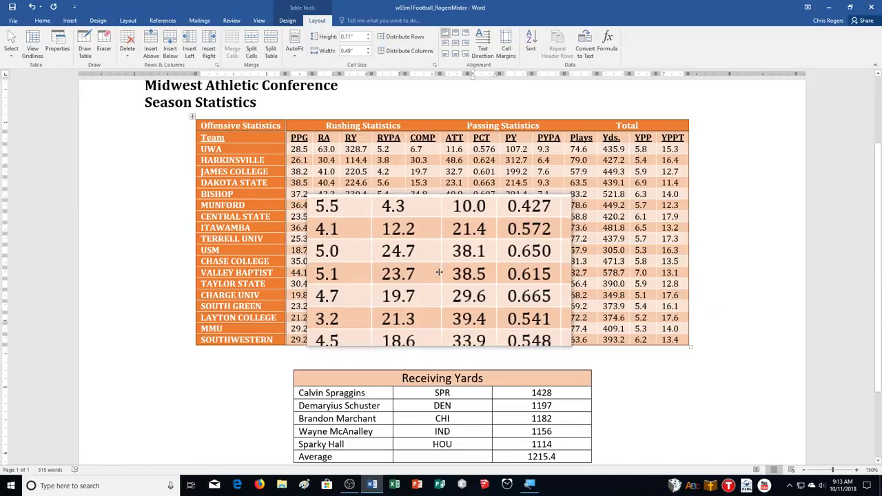
- Change the top player's 1428 yards to 1451 and update the Average field to 1220
scroll(441, 290, down, 3)
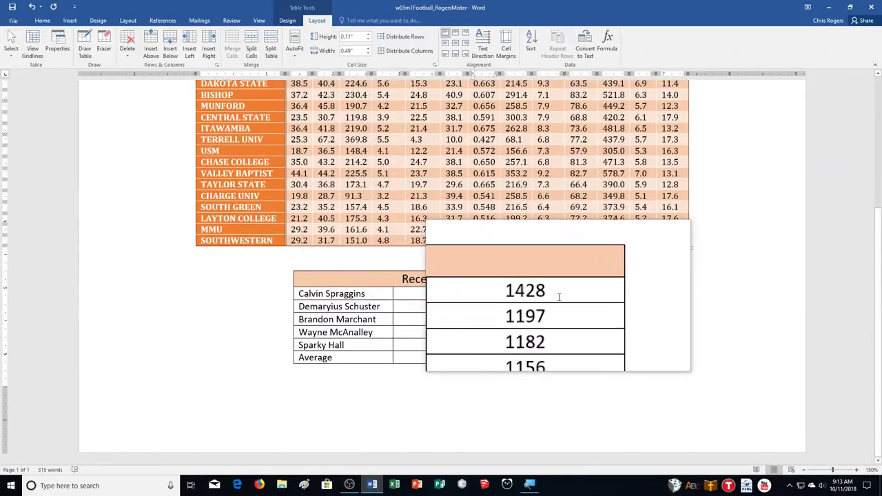
click(558, 297)
key(BackSpace)
key(BackSpace)
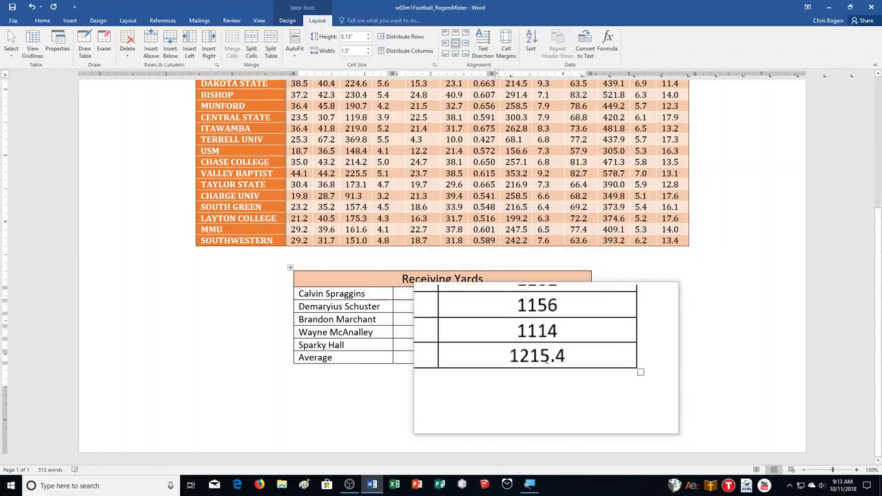
right_click(551, 357)
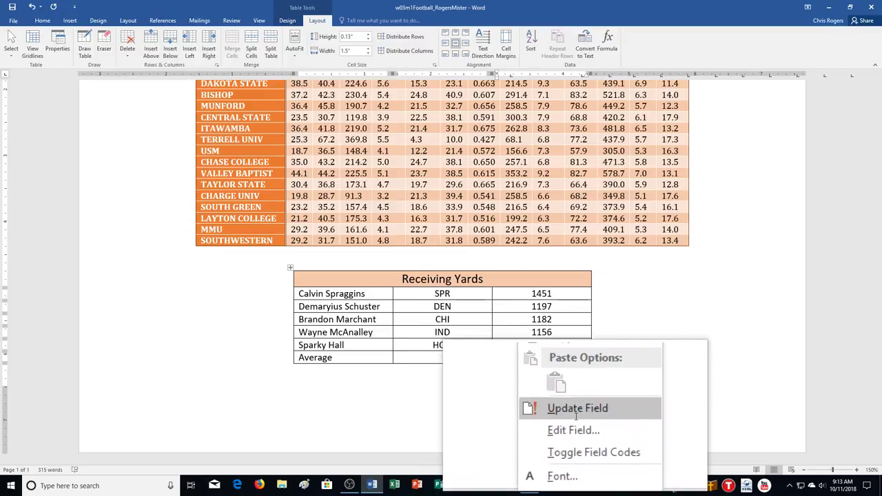
click(575, 403)
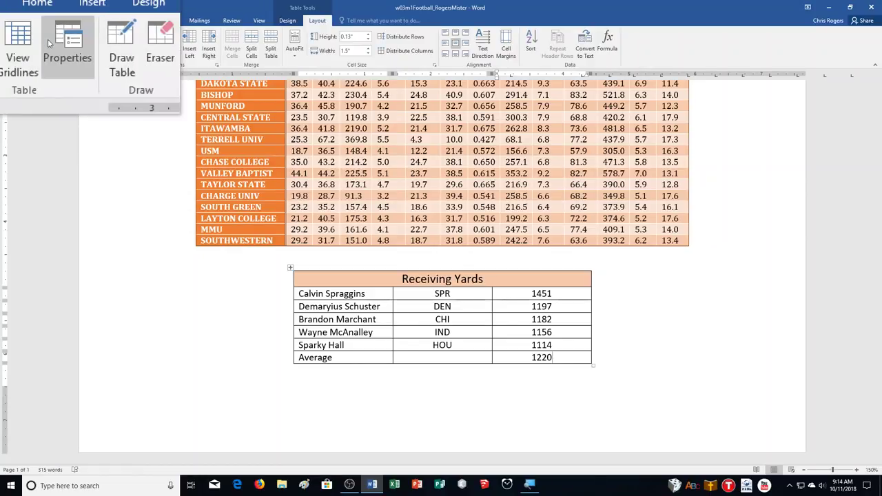
click(287, 20)
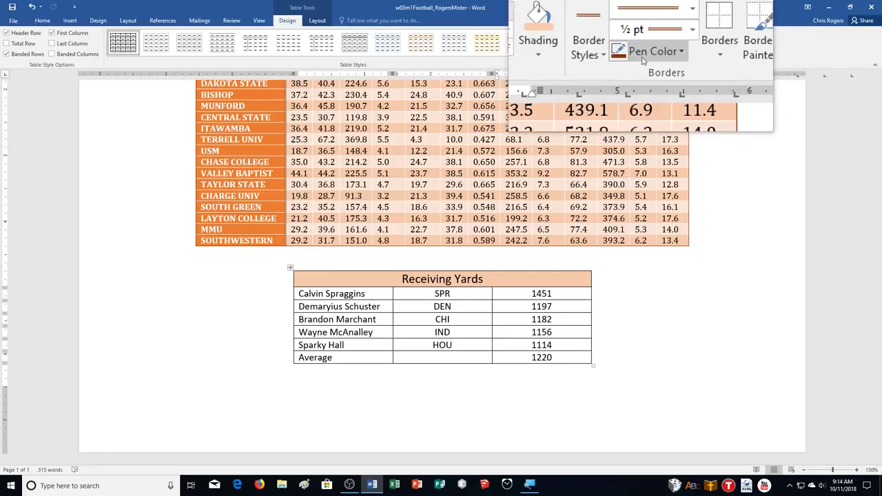
click(651, 53)
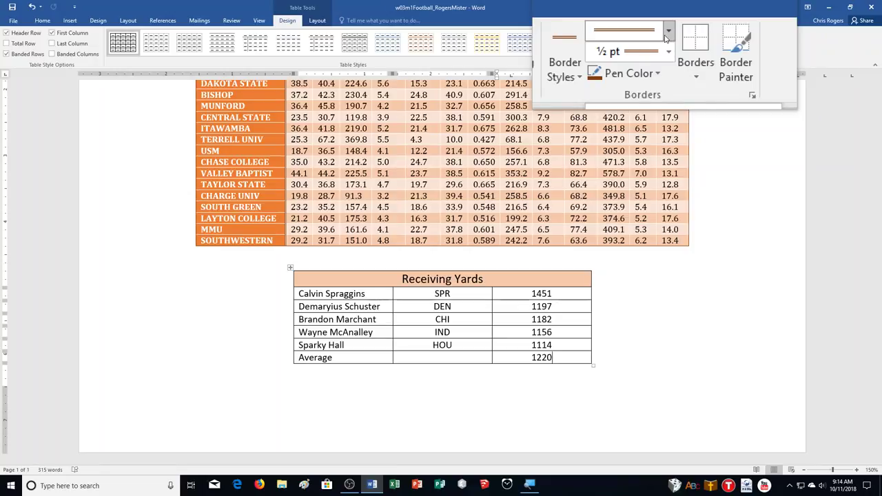
click(698, 49)
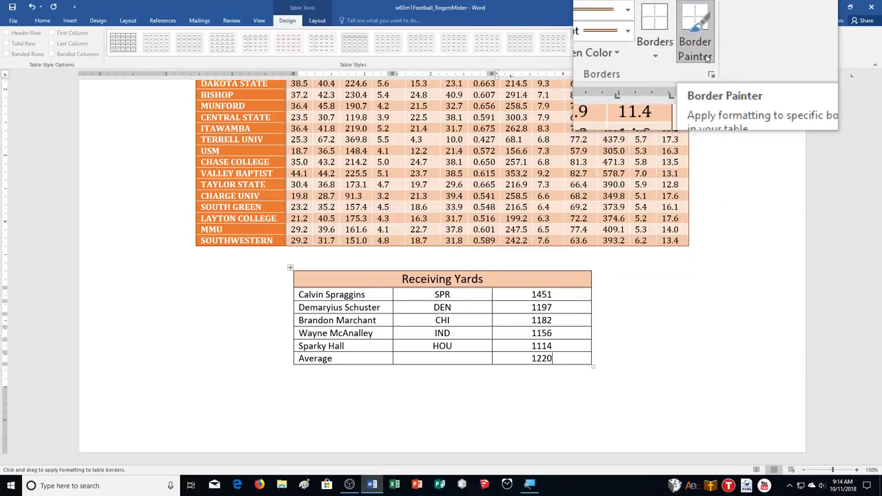
click(705, 60)
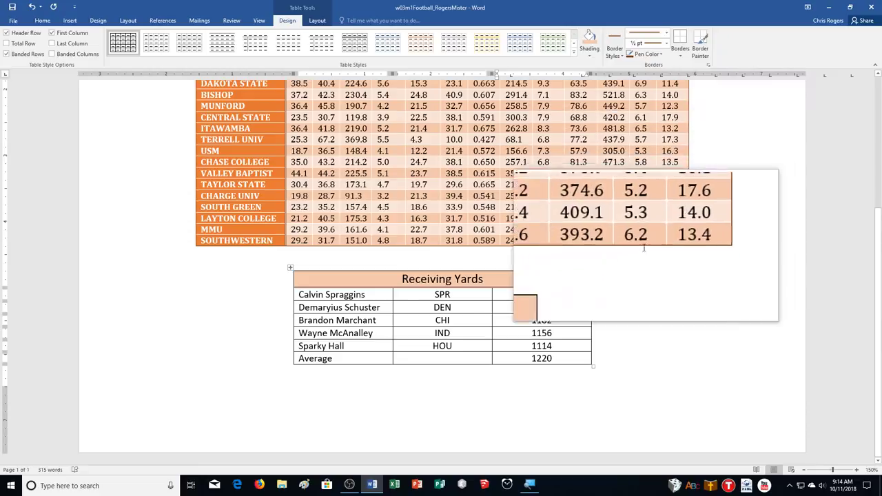
click(452, 218)
scroll(731, 250, up, 3)
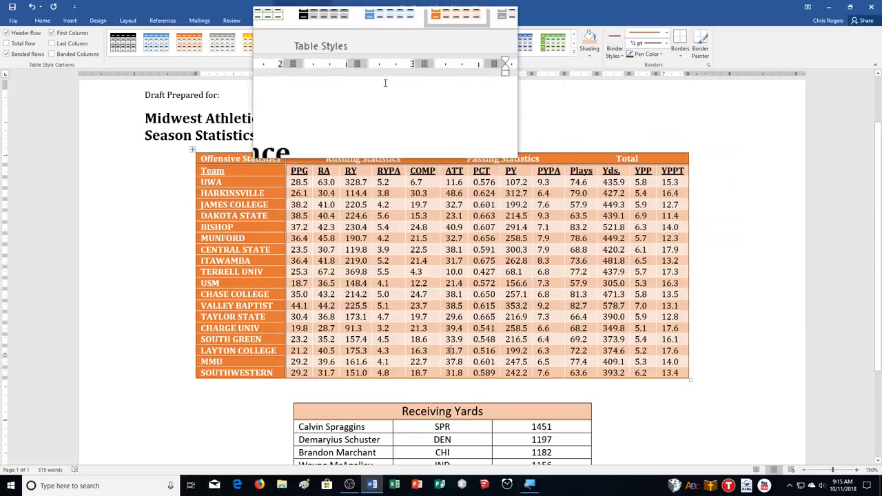
- Caption the statistics table below with 'Figure 1: Midwest Athletic Conference Offensive Statistics', removing the 'Table 1' prefix
click(319, 20)
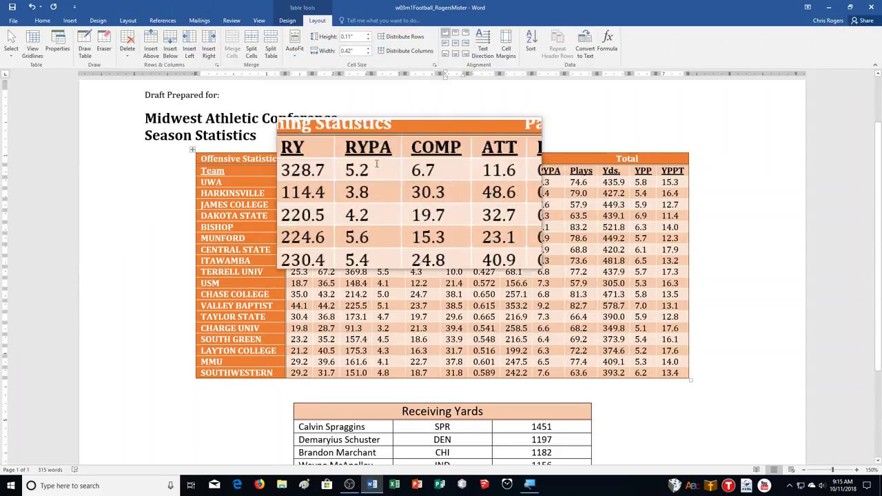
click(162, 20)
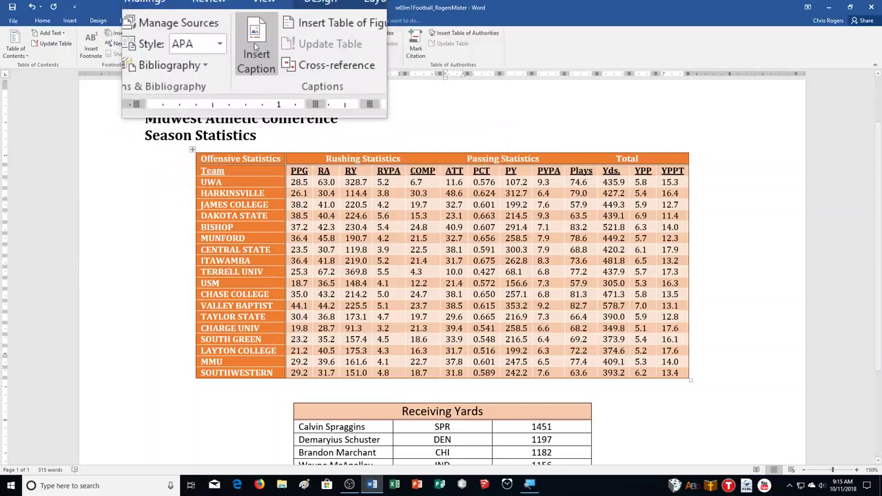
click(255, 46)
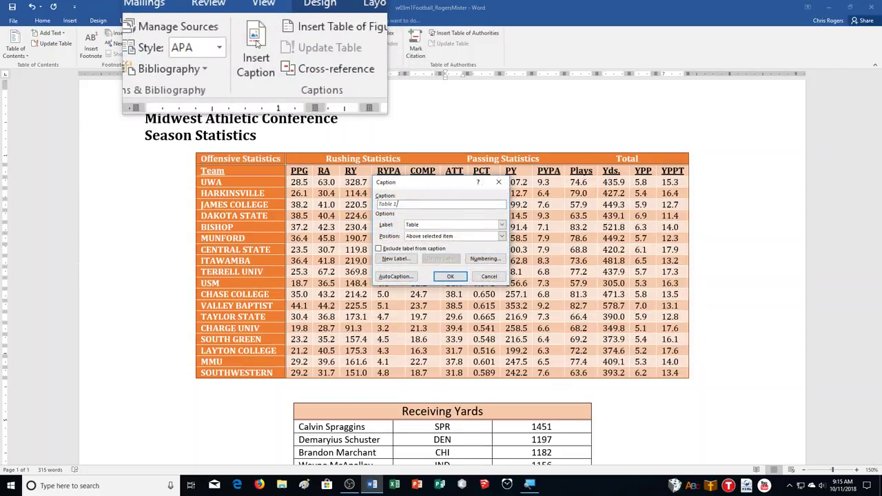
click(451, 235)
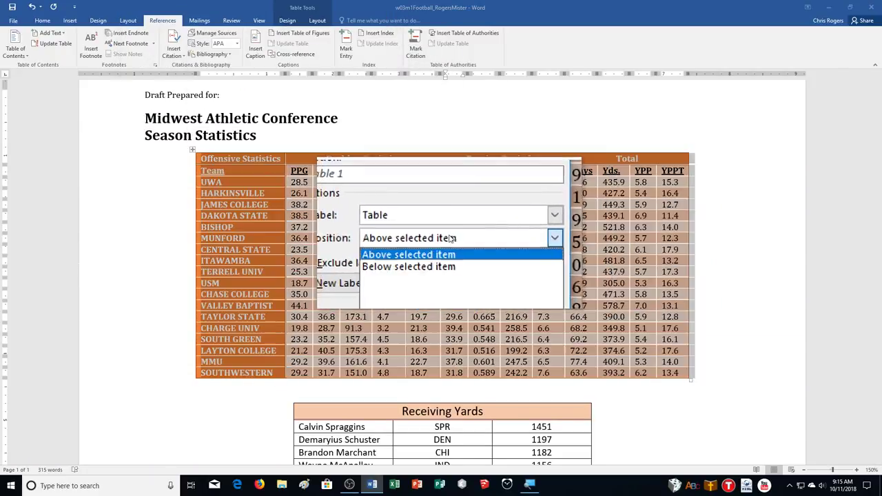
click(414, 266)
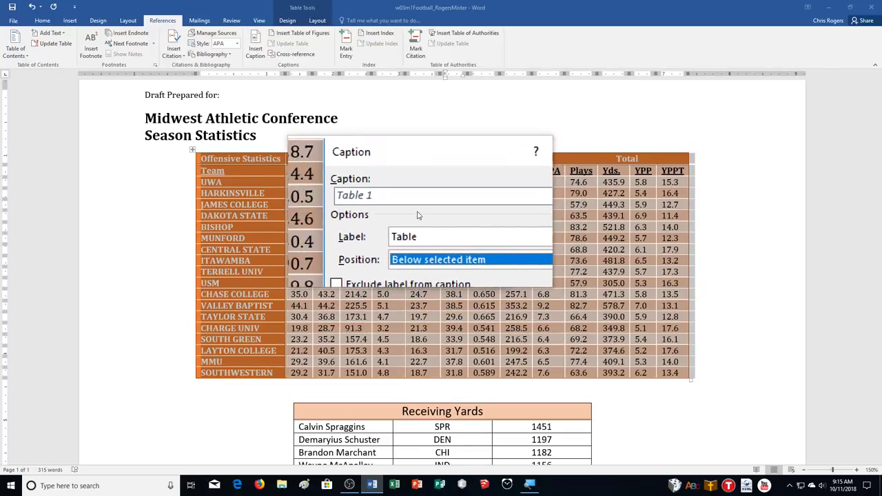
click(419, 211)
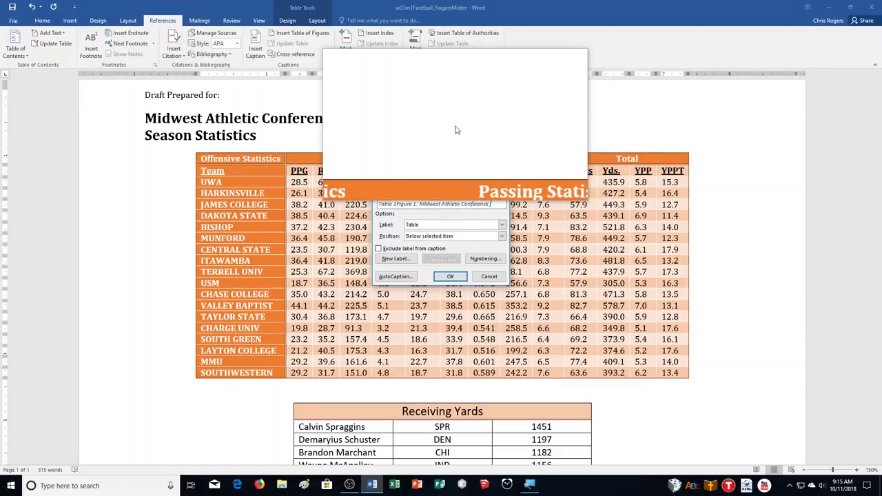
text(ive S)
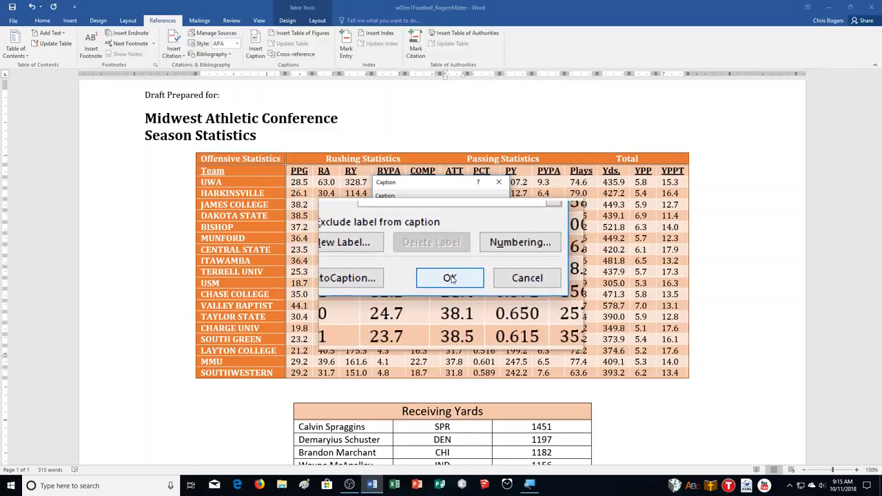
click(450, 277)
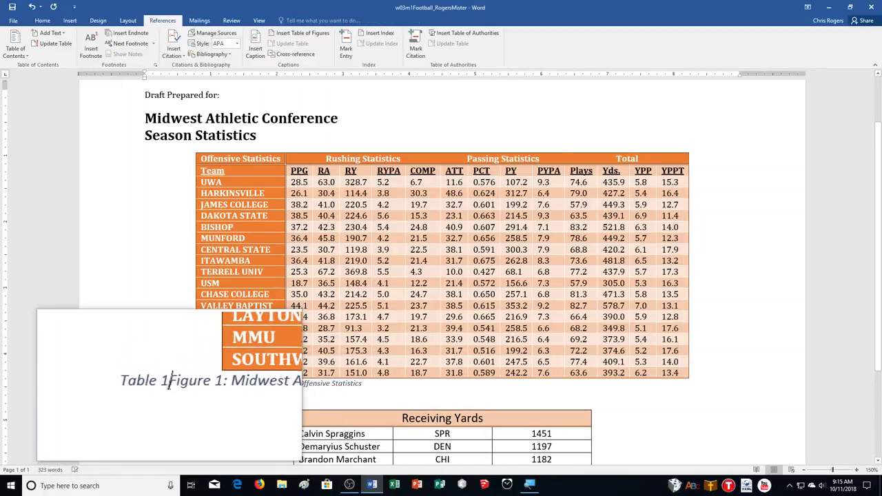
key(BackSpace)
key(BackSpace)
key(BackSpace)
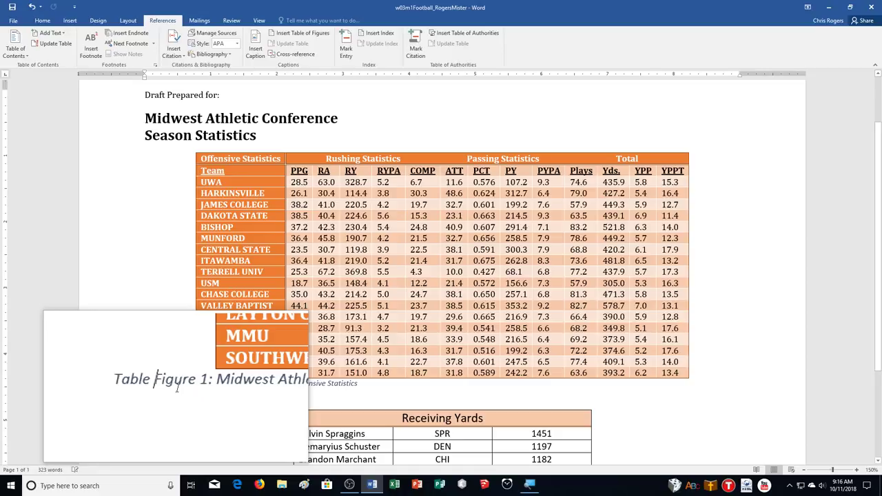
key(BackSpace)
key(BackSpace)
key(BackSpace)
key(BackSpace)
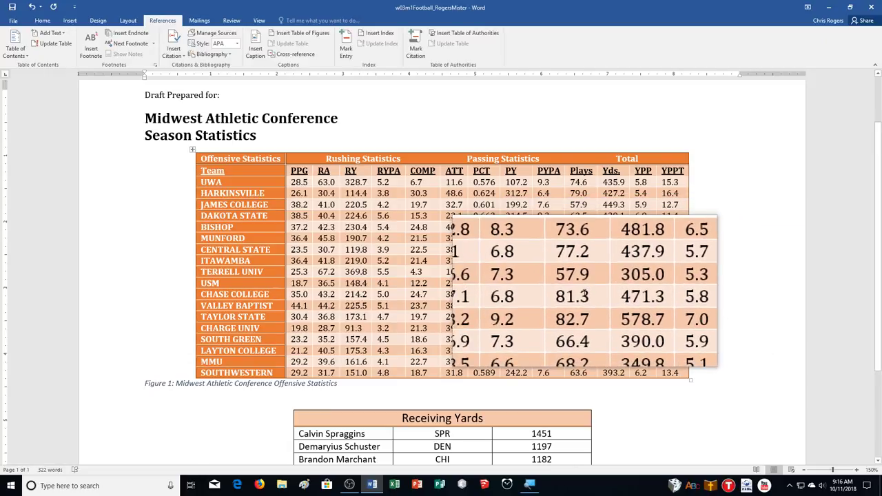
scroll(584, 295, down, 4)
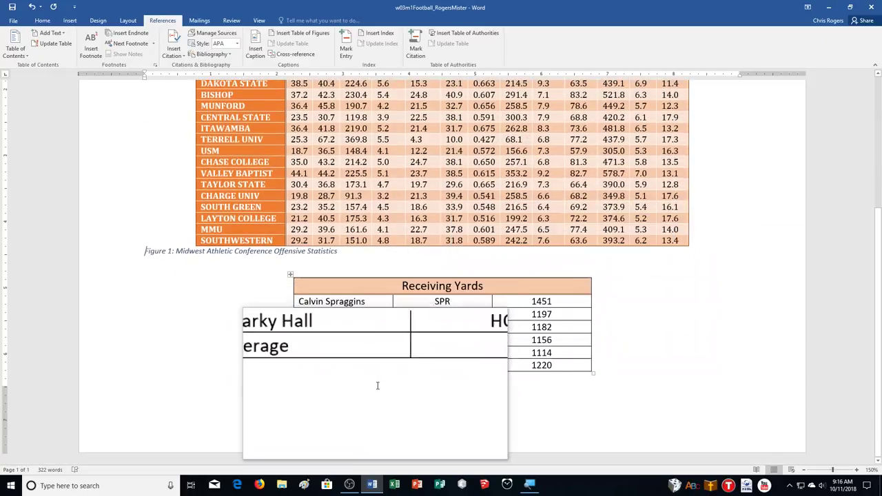
- Add 'Figure 2: Total Receiving Yards' below the Receiving Yards table, deleting the stray Table label
click(371, 363)
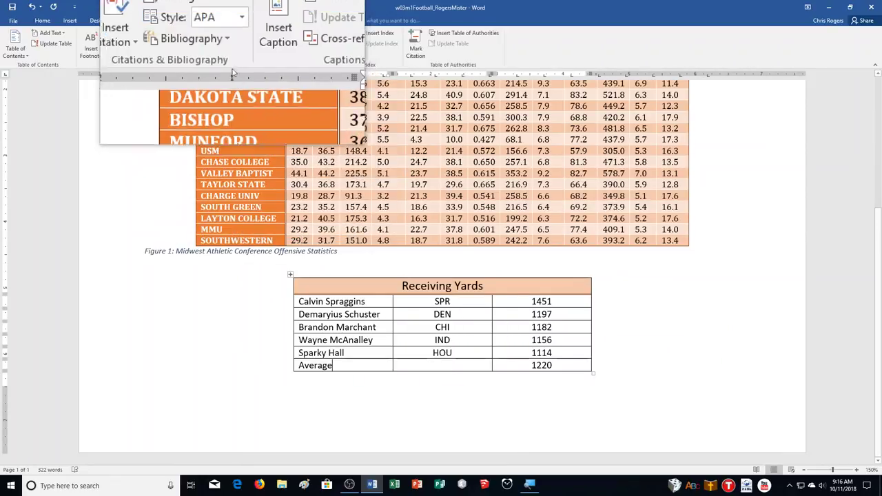
click(255, 48)
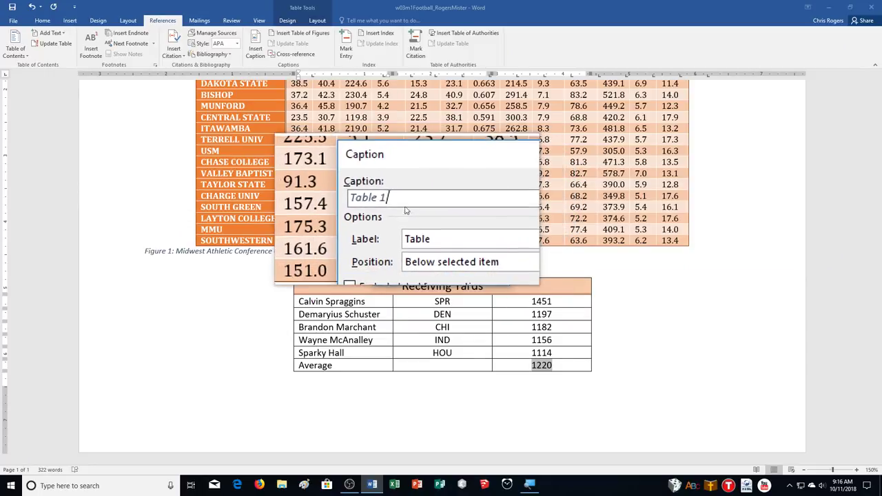
text(F)
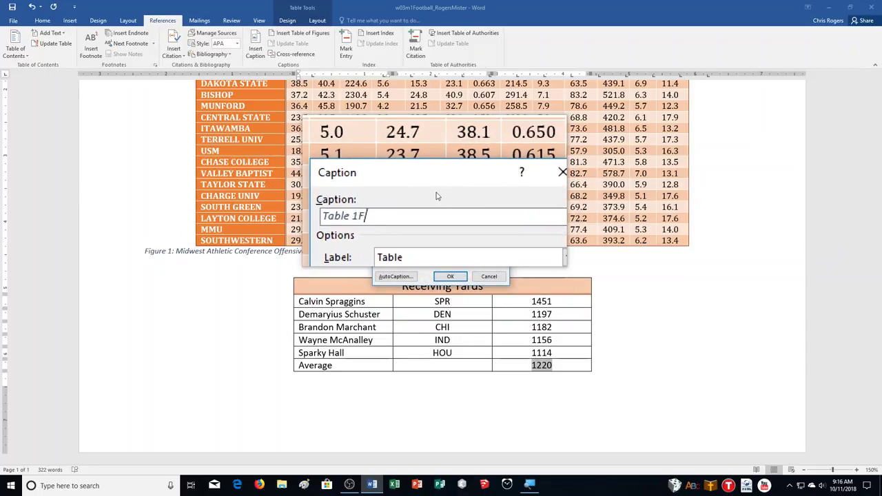
text(igure 2: Total Rec)
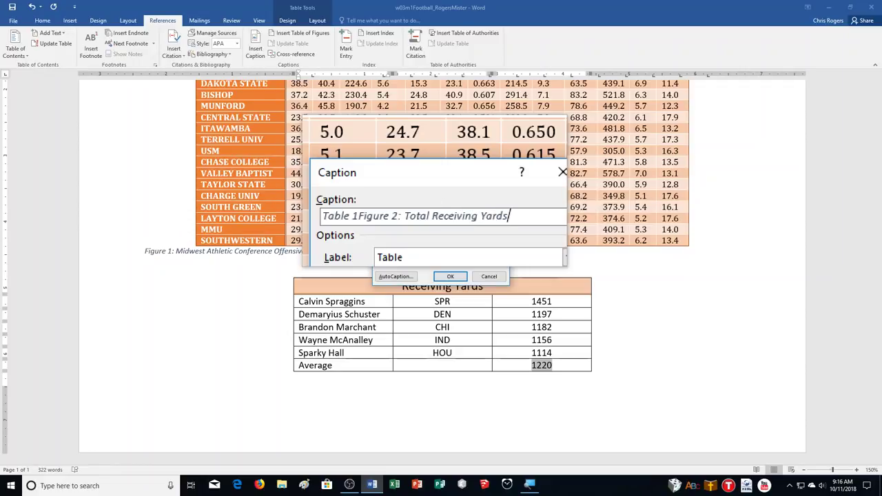
click(450, 276)
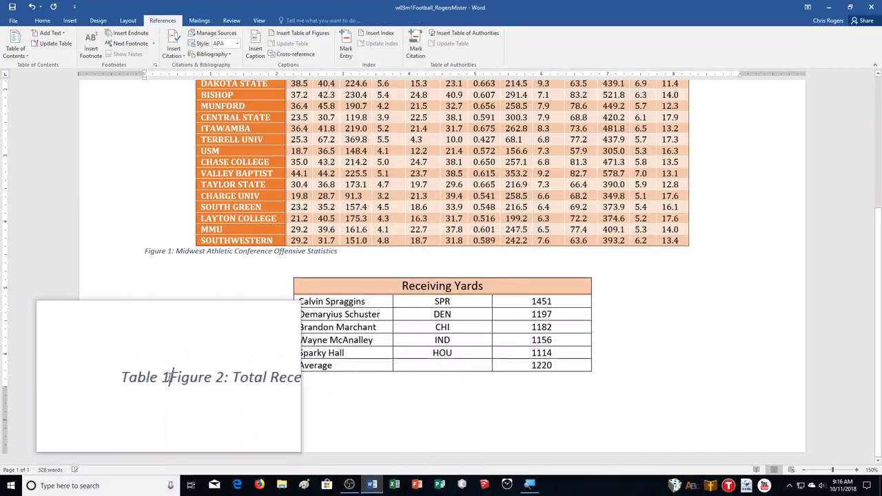
key(BackSpace)
key(BackSpace)
key(BackSpace)
key(BackSpace)
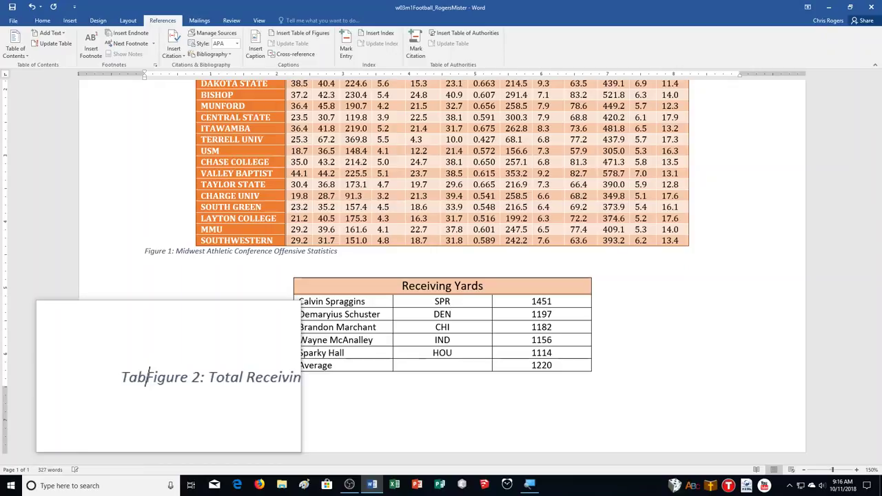
key(BackSpace)
key(BackSpace)
key(BackSpace)
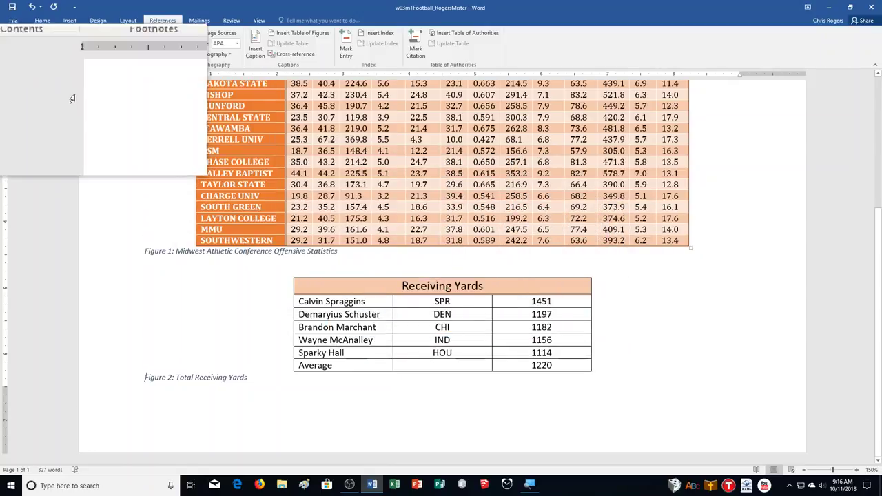
- Open the Caption style for modification from the Styles pane
click(51, 26)
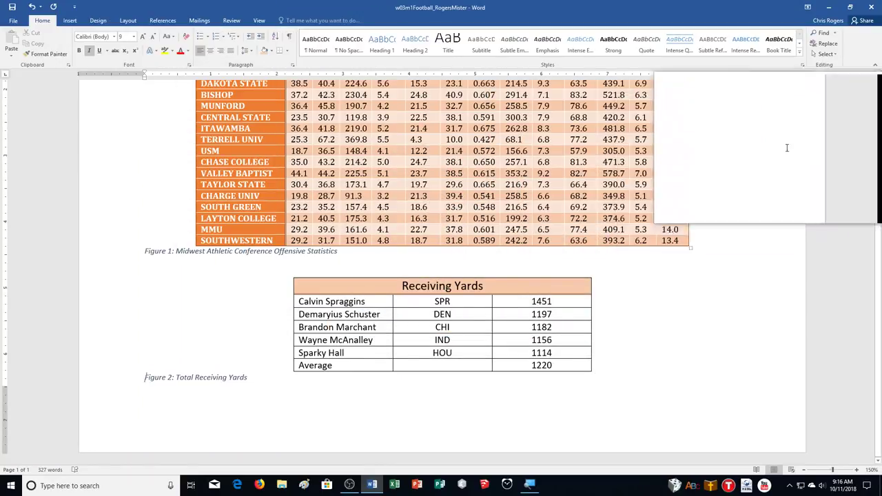
click(802, 66)
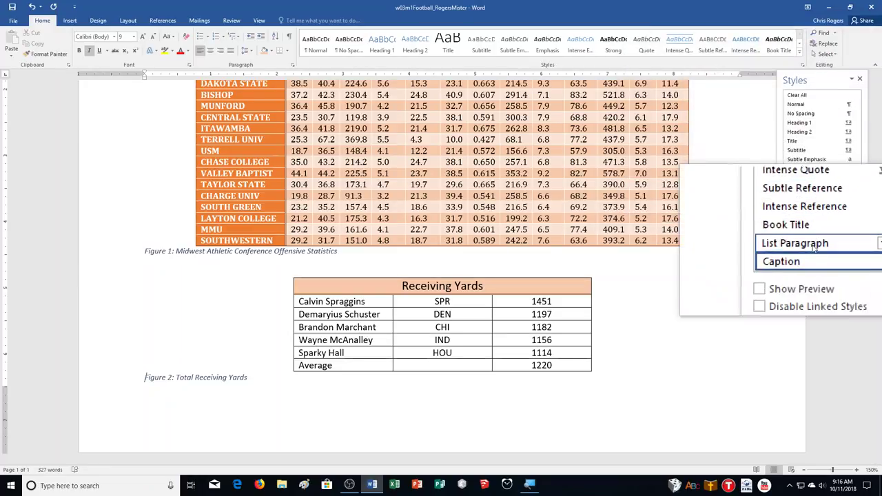
right_click(785, 251)
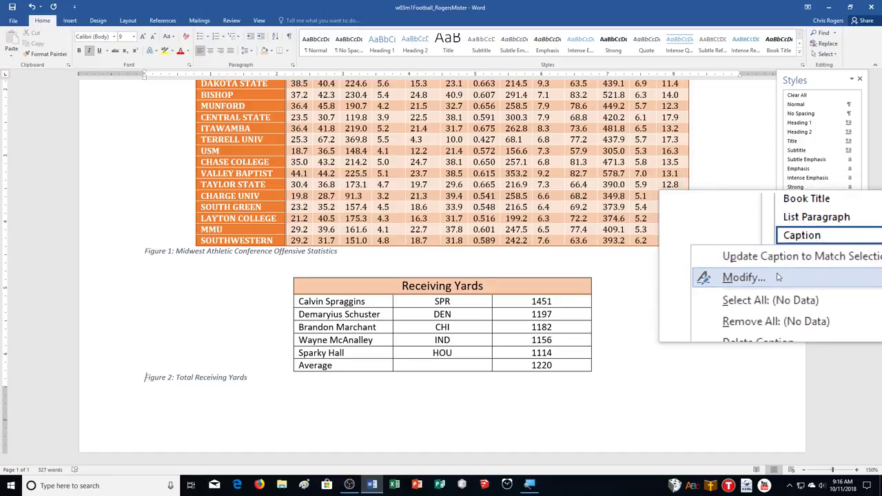
click(778, 277)
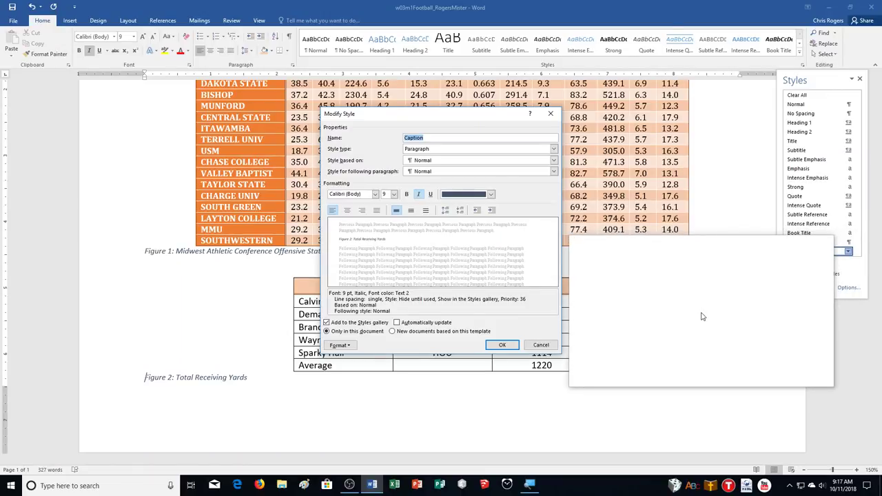
- Set the Caption style to bold, Orange Accent 2 Darker 50%, centred, single spacing
drag(702, 316, 665, 316)
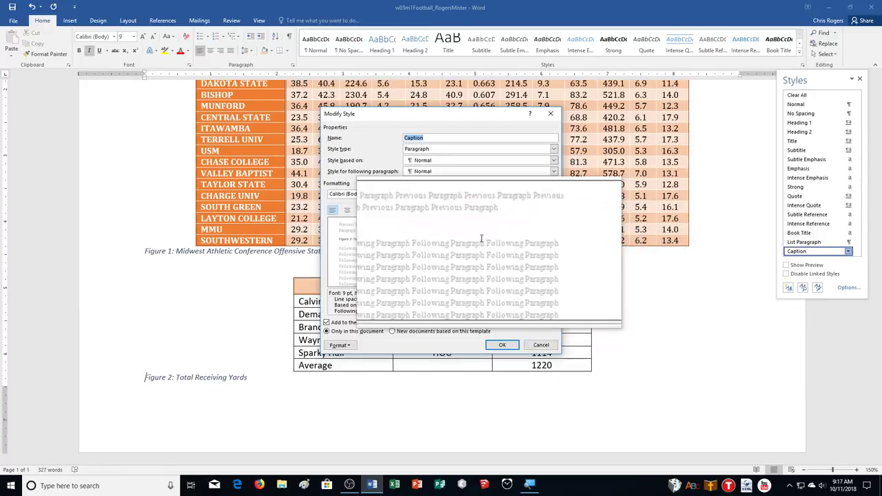
click(471, 202)
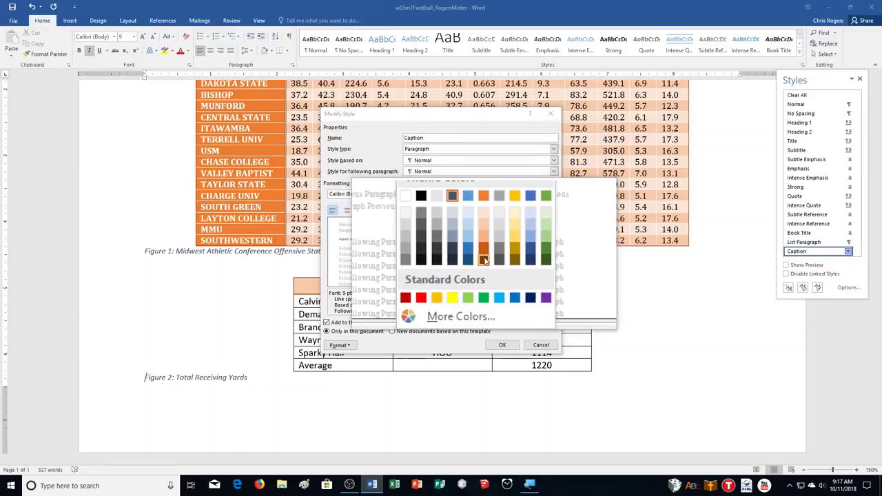
click(484, 260)
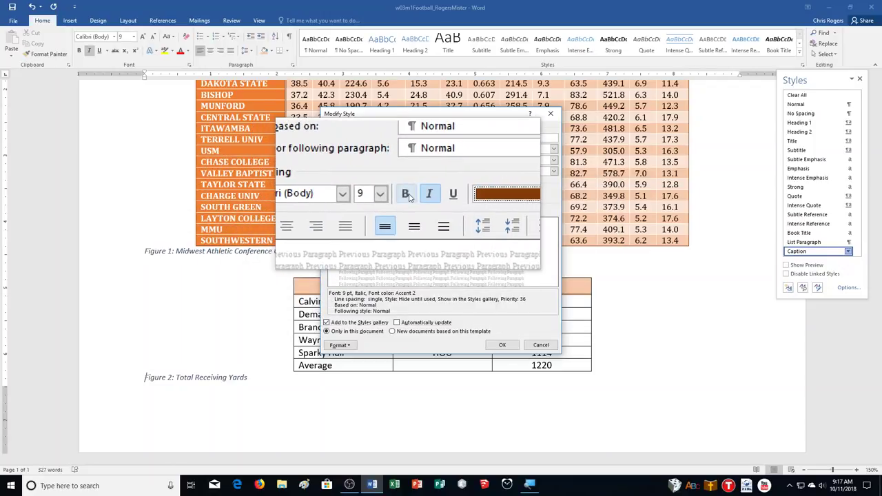
click(407, 195)
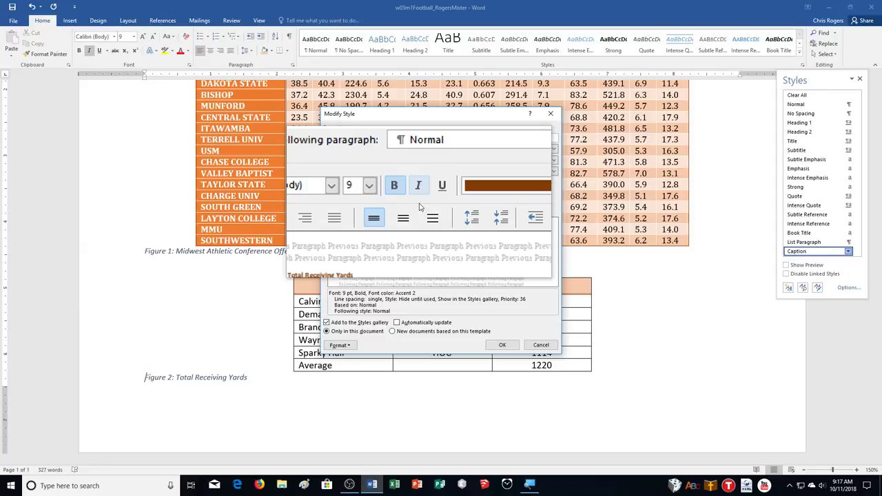
click(410, 210)
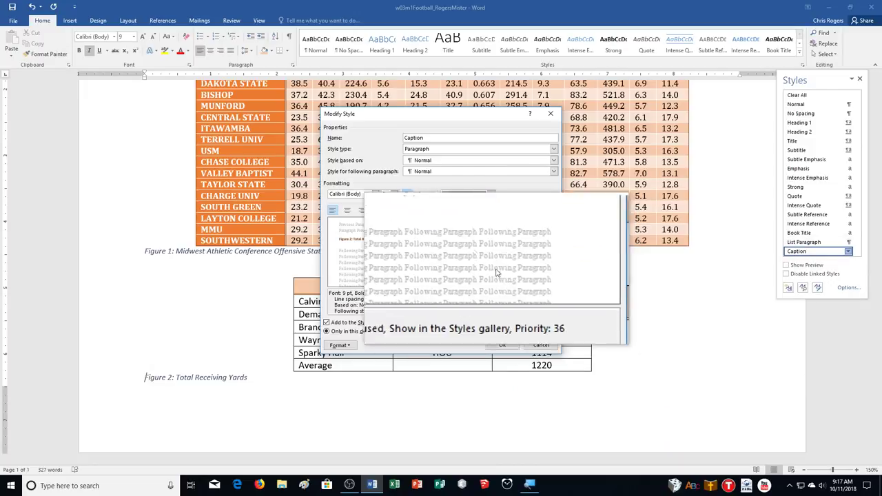
click(396, 210)
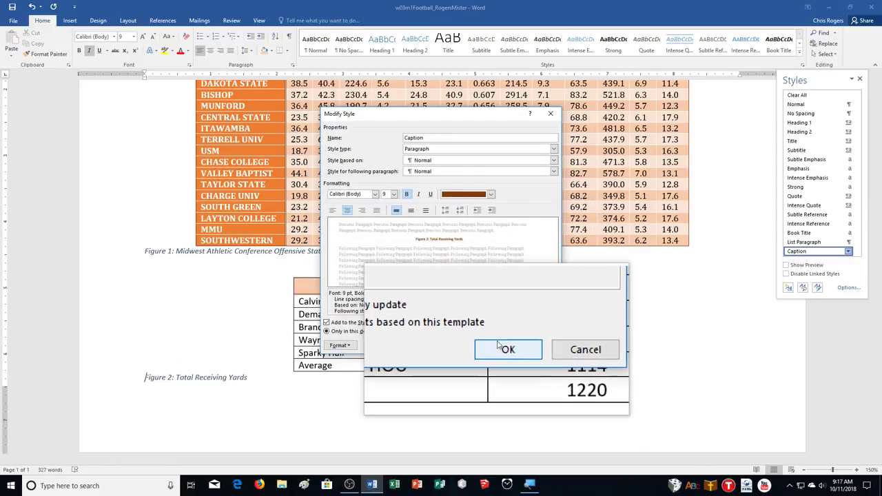
click(496, 348)
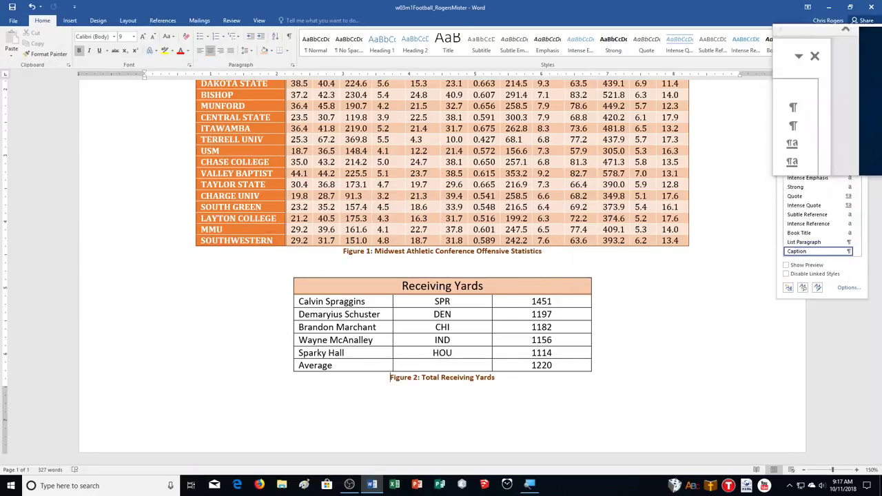
- Launch the Step-by-Step Mail Merge Wizard for Letters using the current document
click(858, 77)
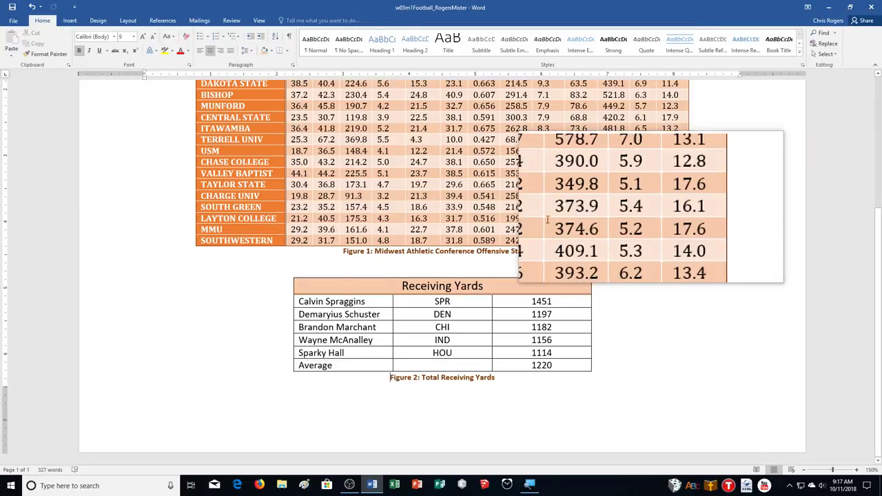
click(199, 20)
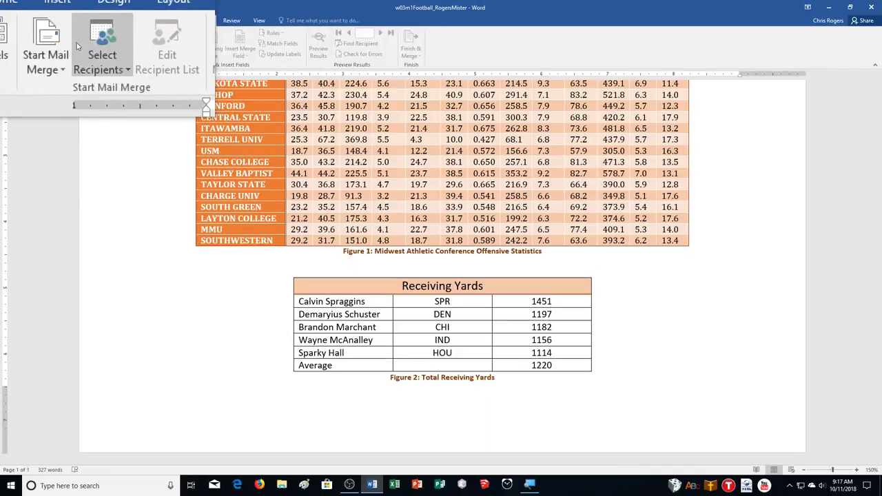
click(72, 45)
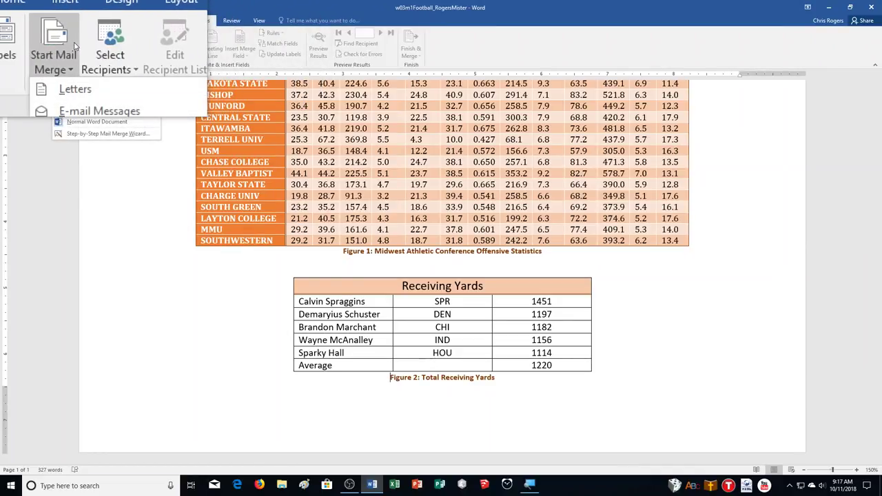
click(80, 135)
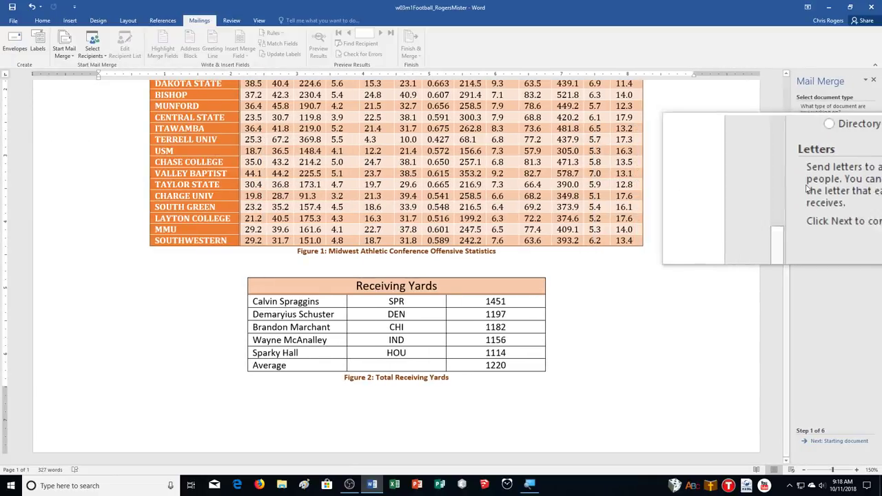
click(836, 441)
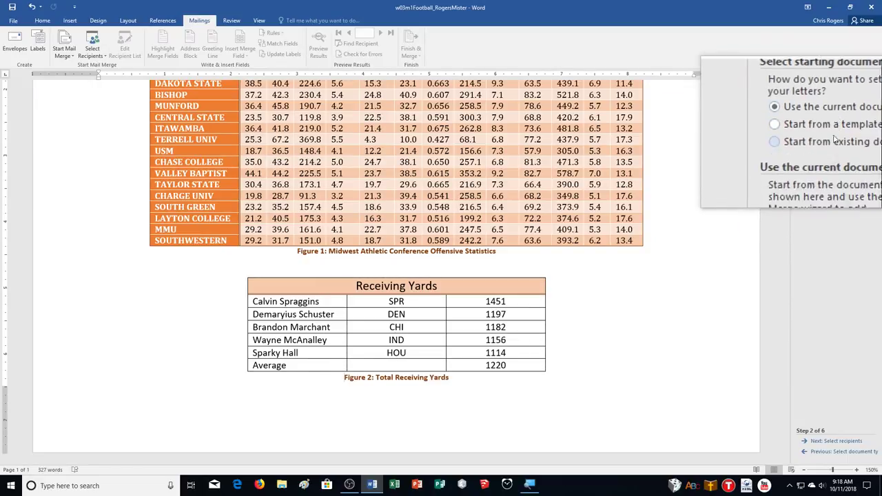
click(836, 441)
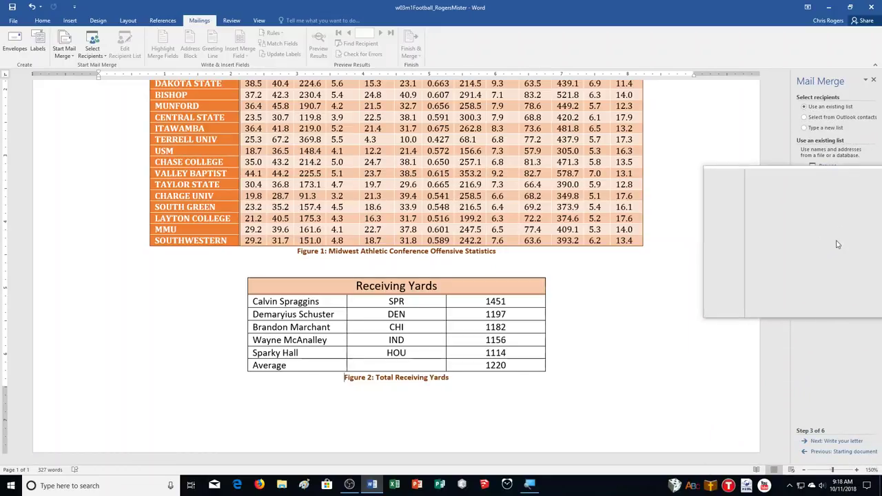
- Choose the w03m1Universities workbook from Downloads as the data source, using its Sheet1$ table
click(829, 166)
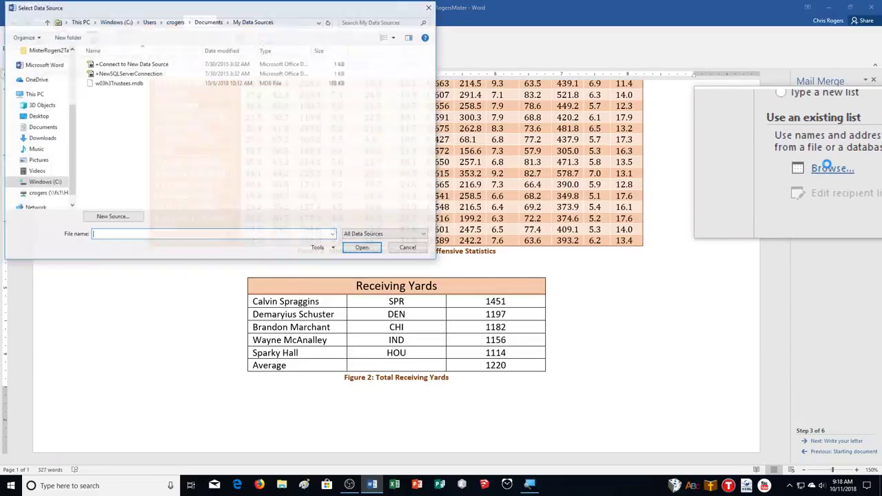
click(41, 138)
drag(432, 94, 432, 204)
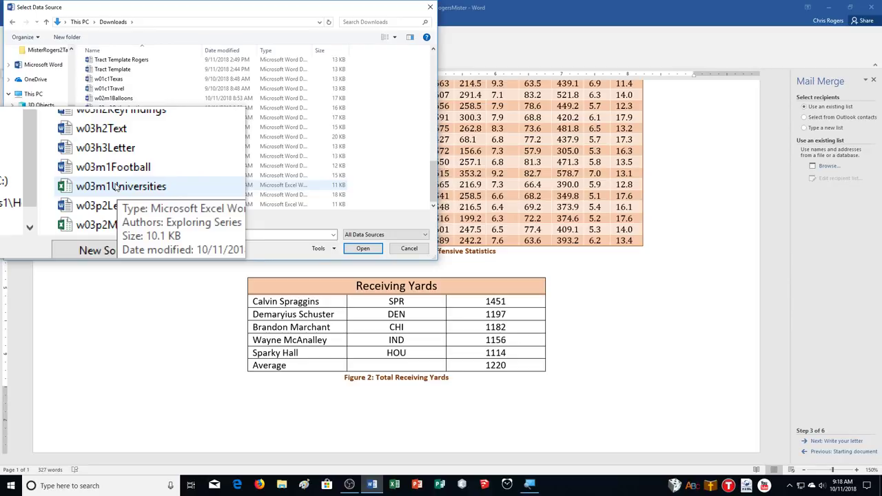
click(116, 187)
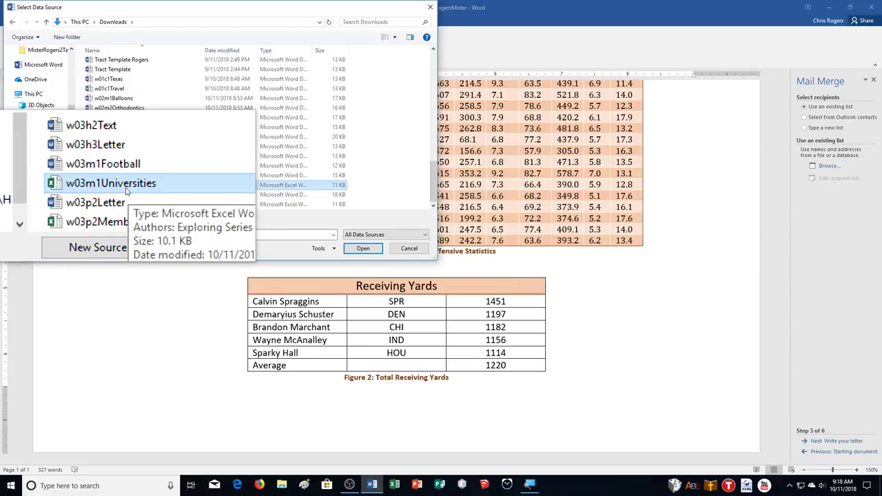
click(363, 248)
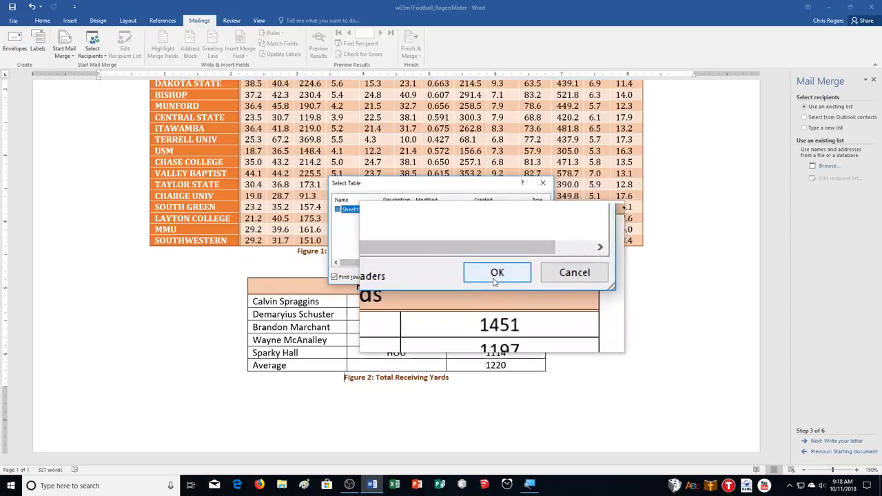
click(495, 275)
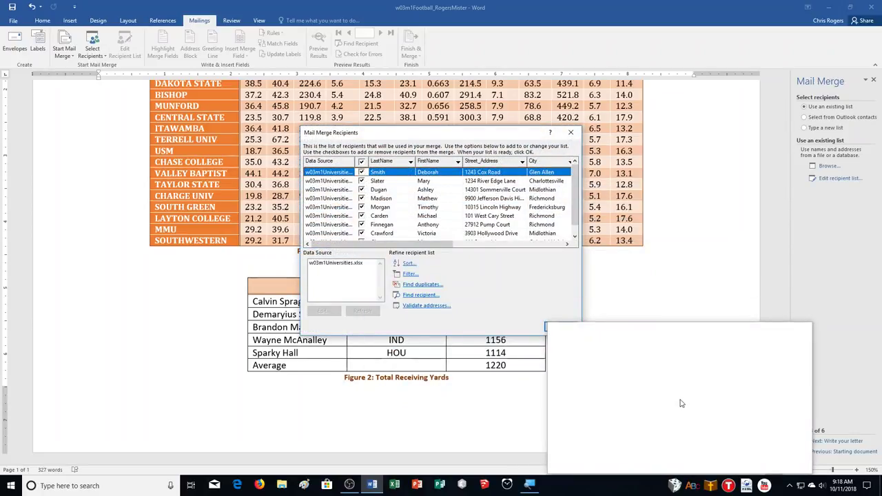
- Sort the Sheet1$ recipients by University ascending and confirm the recipient list
click(410, 263)
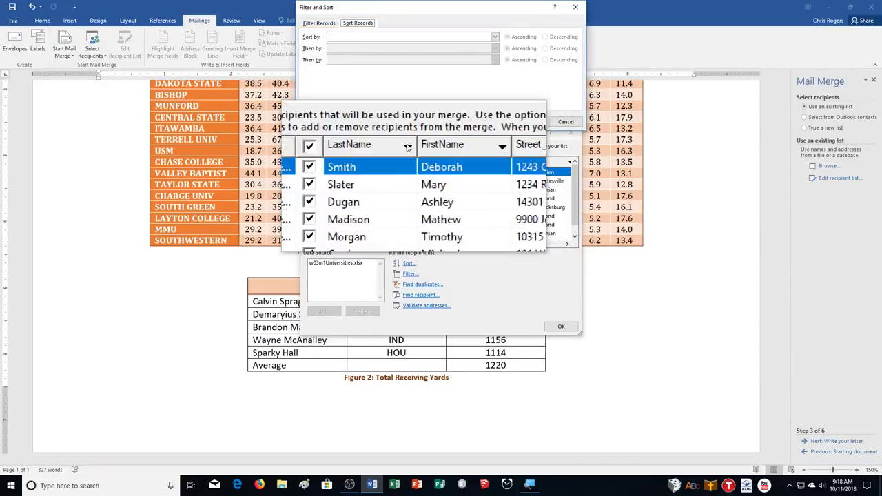
click(403, 38)
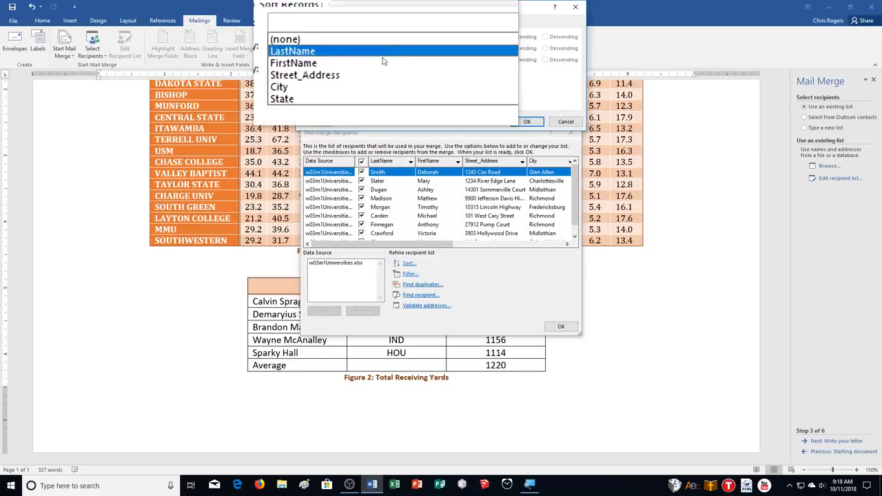
scroll(381, 73, down, 2)
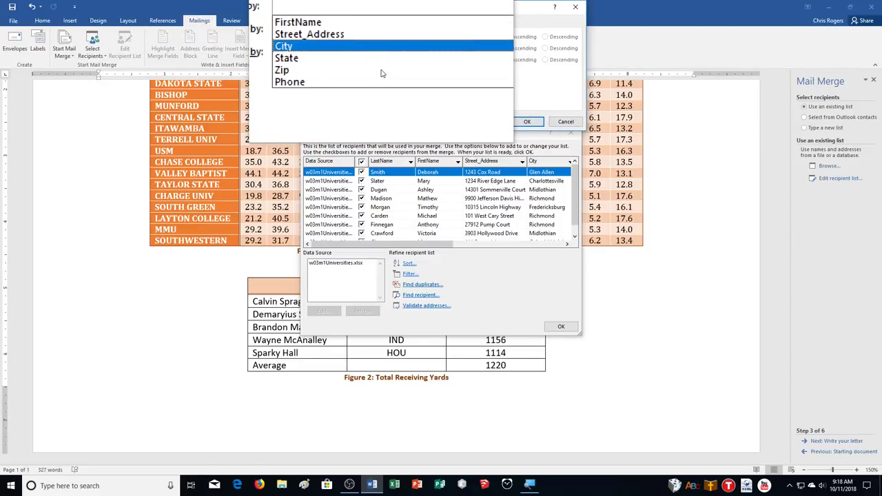
click(371, 80)
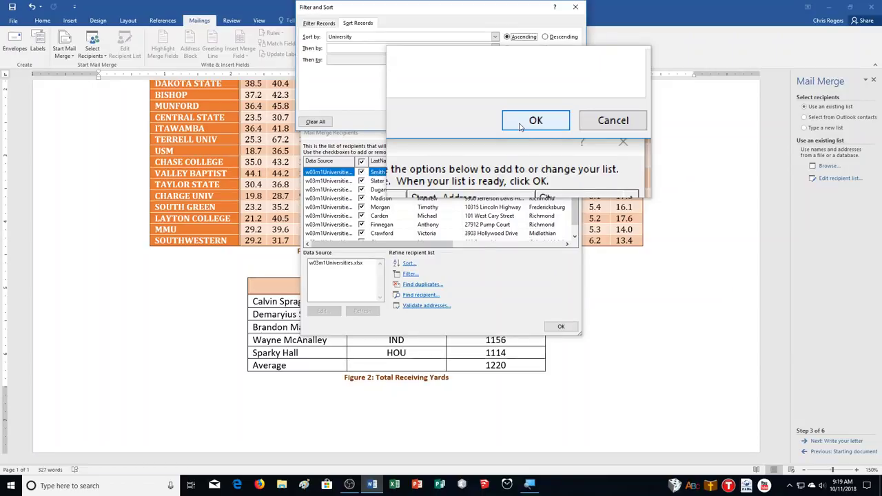
click(520, 124)
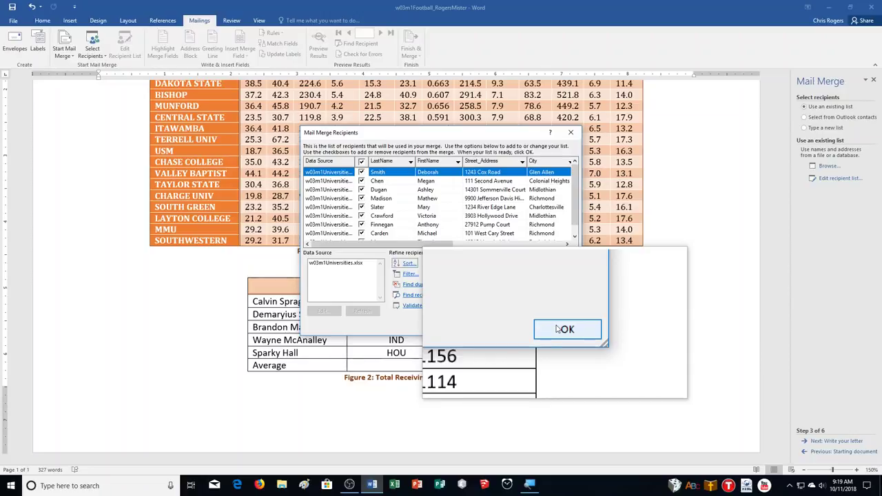
click(558, 330)
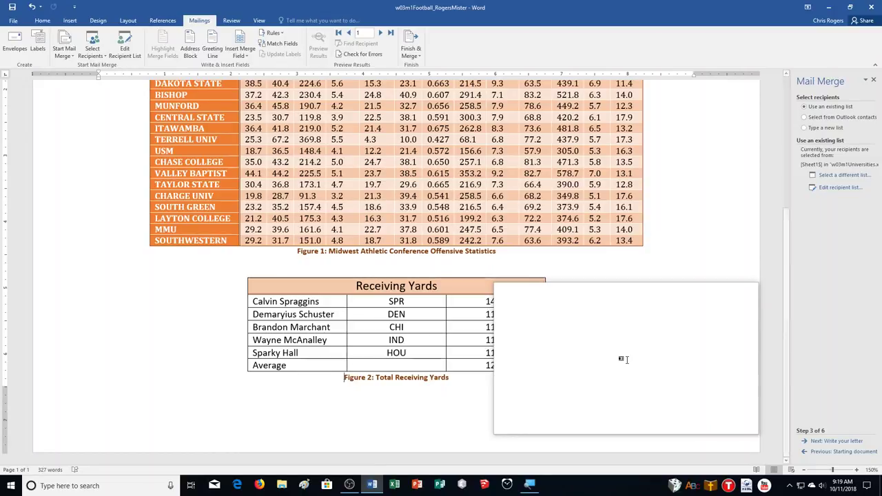
scroll(647, 358, up, 6)
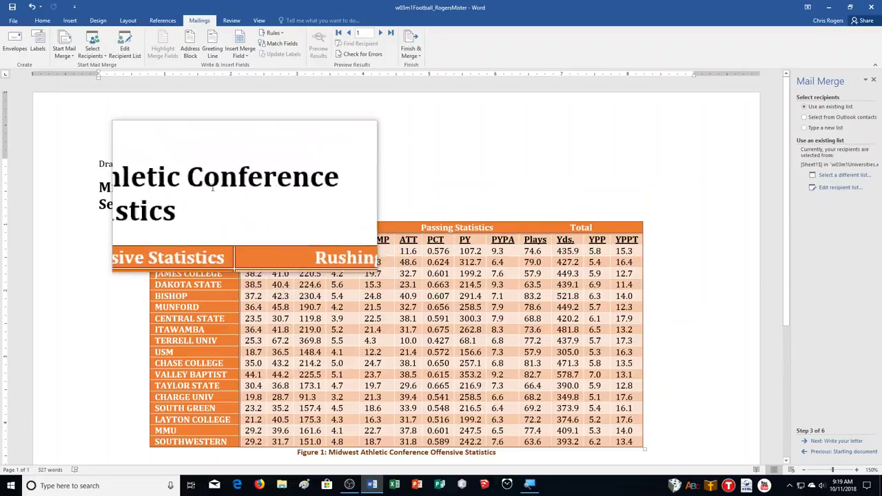
- Make the letter's opening line read 'Draft Prepared for: «University»' using the University merge field
click(188, 163)
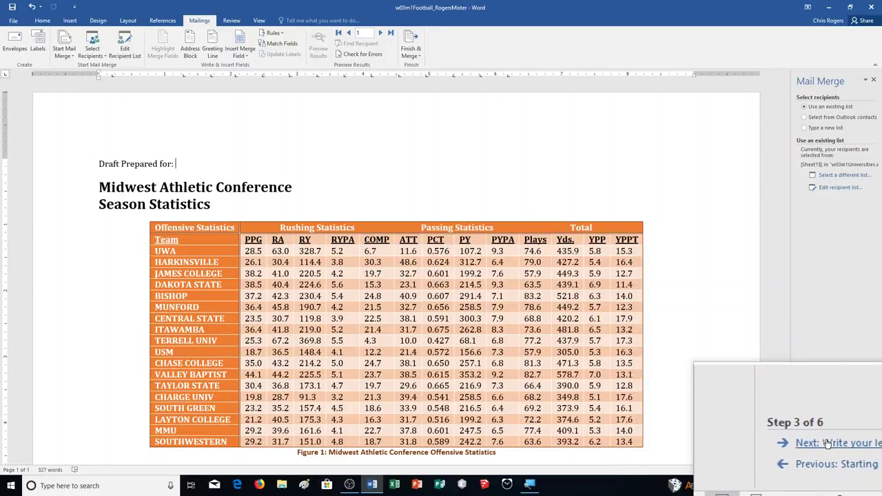
click(827, 447)
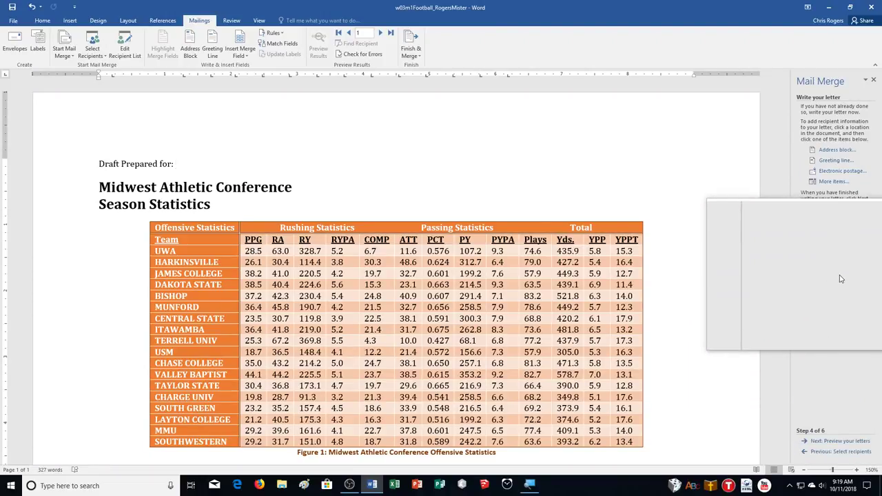
click(834, 182)
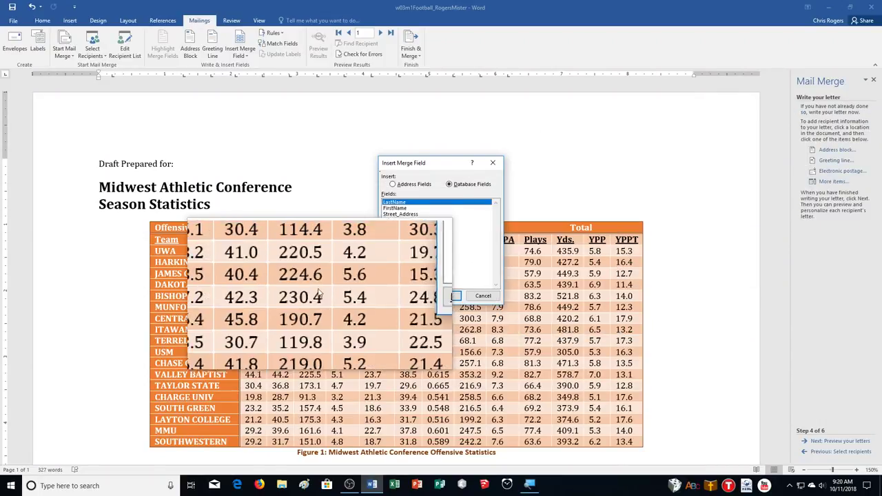
click(401, 252)
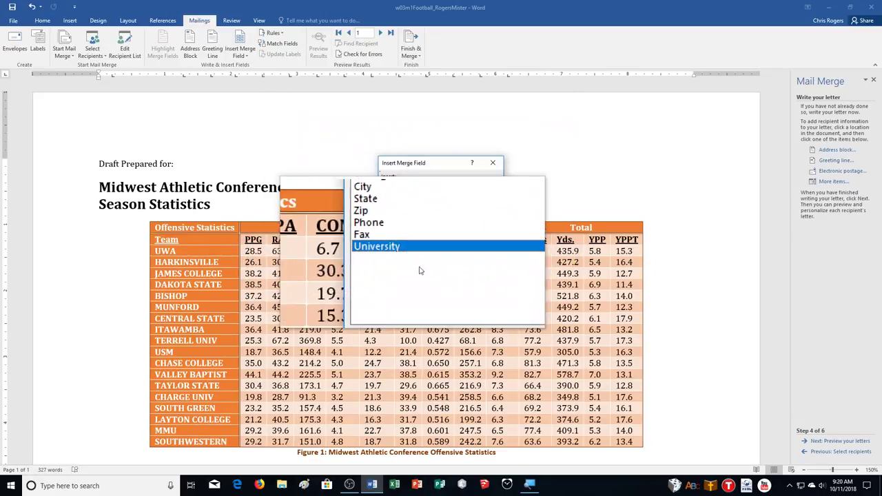
click(439, 301)
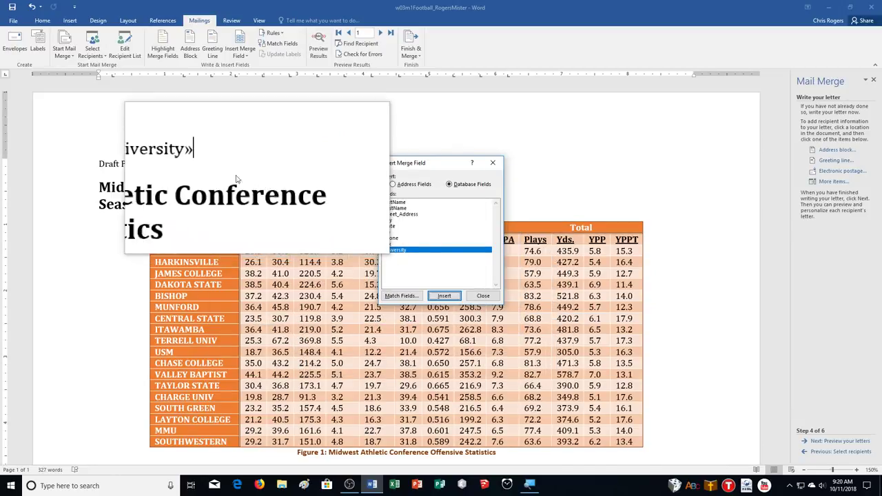
click(486, 301)
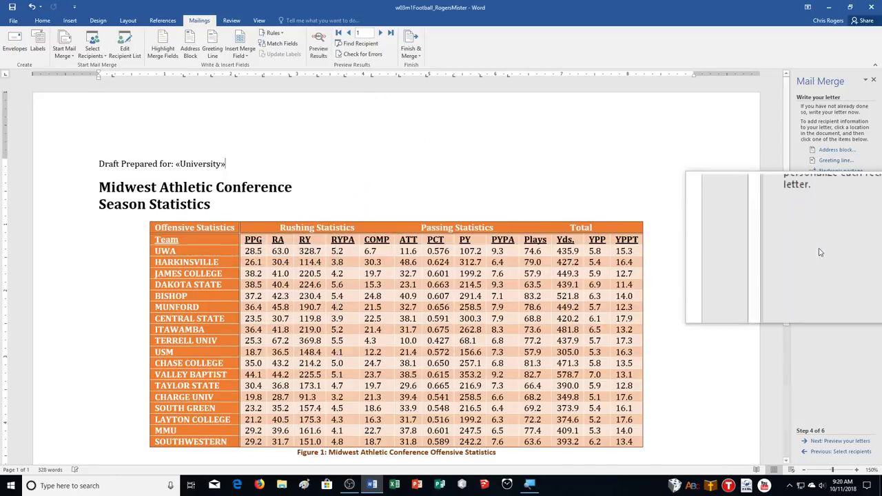
click(834, 182)
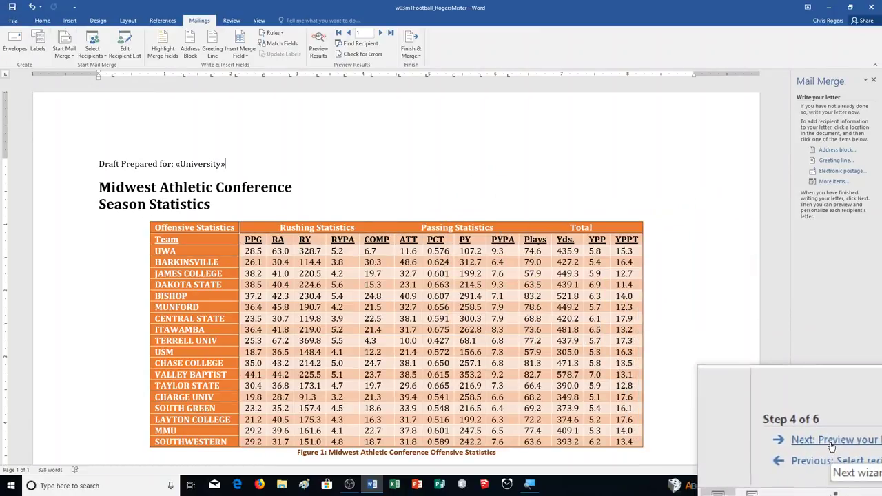
- Preview the letters, then merge all records into a new 10-page Letters1 document
click(831, 446)
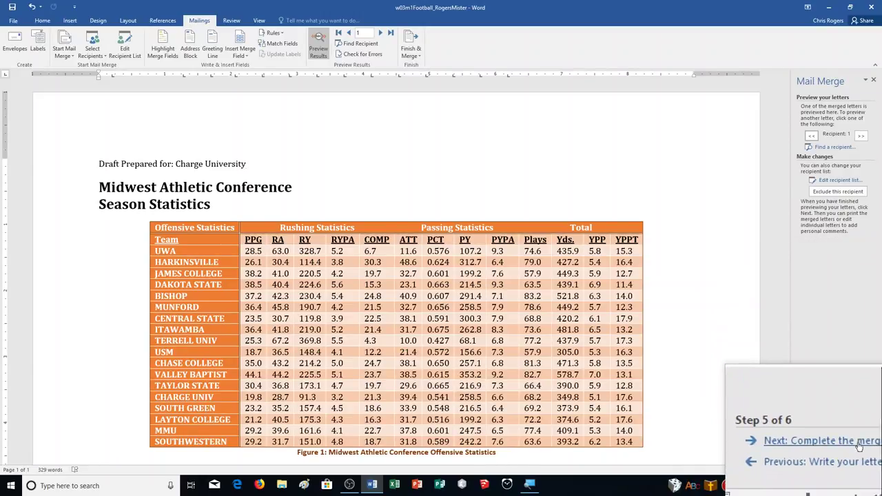
click(841, 441)
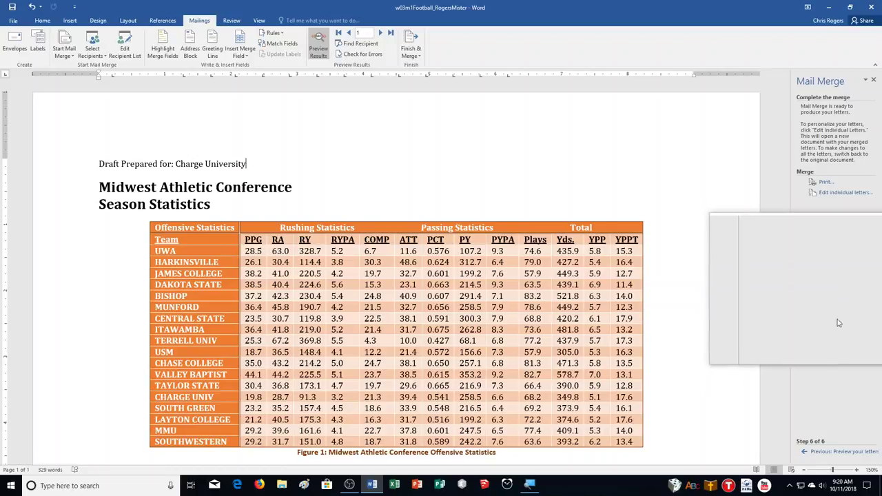
click(827, 183)
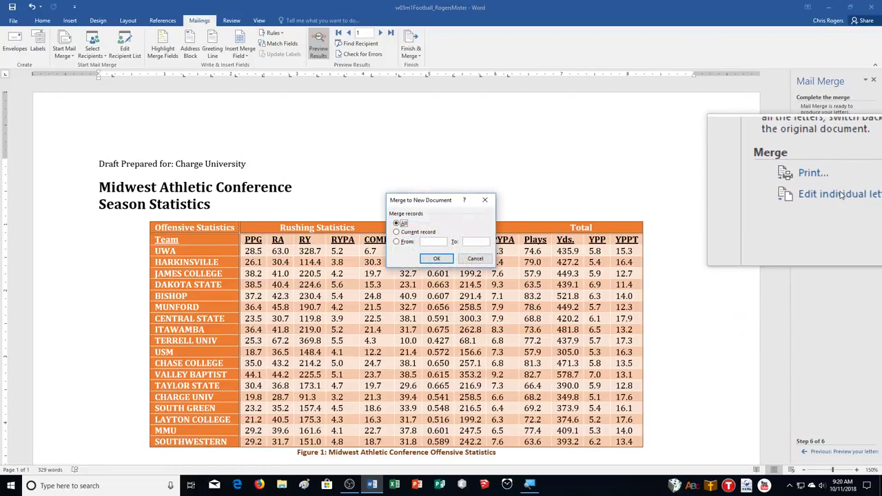
click(428, 259)
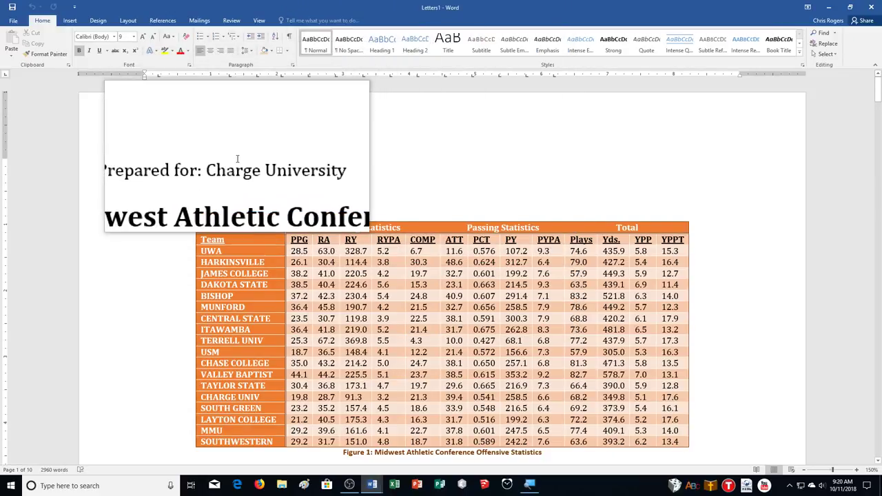
- Save the merged letters as w03m1FootballMerge in the Documents\CA Demonstration folder
click(13, 20)
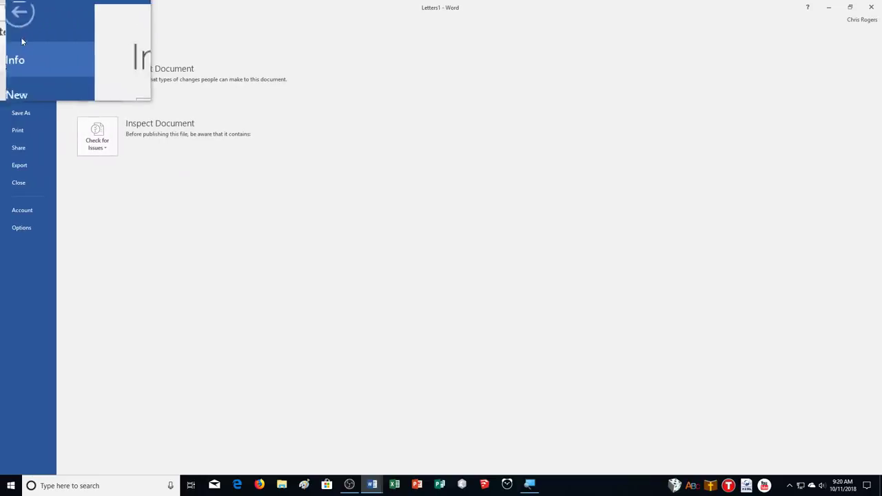
click(20, 111)
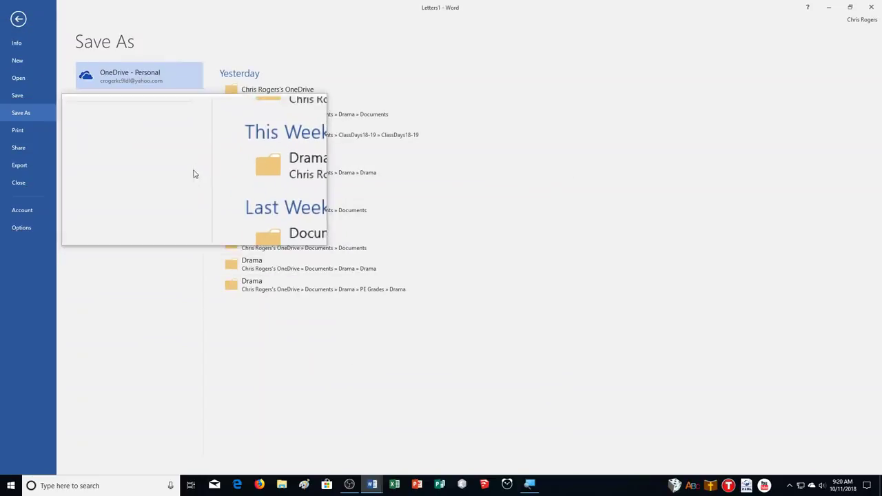
click(136, 157)
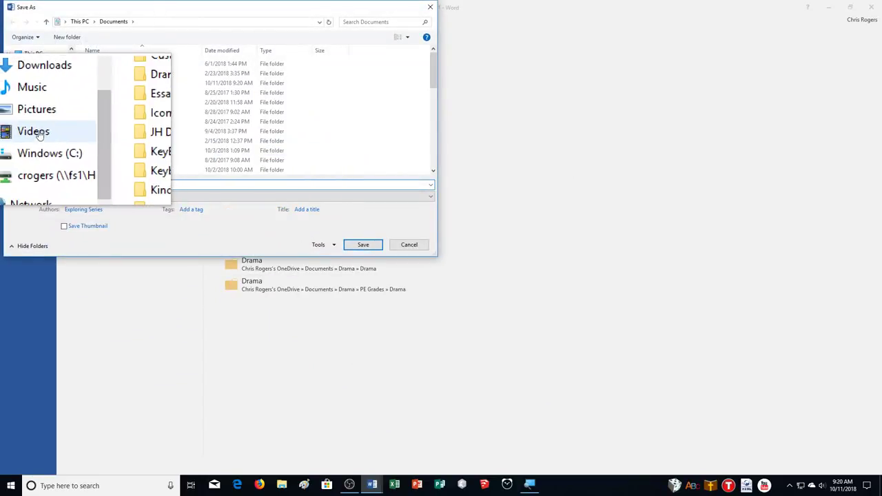
double_click(104, 83)
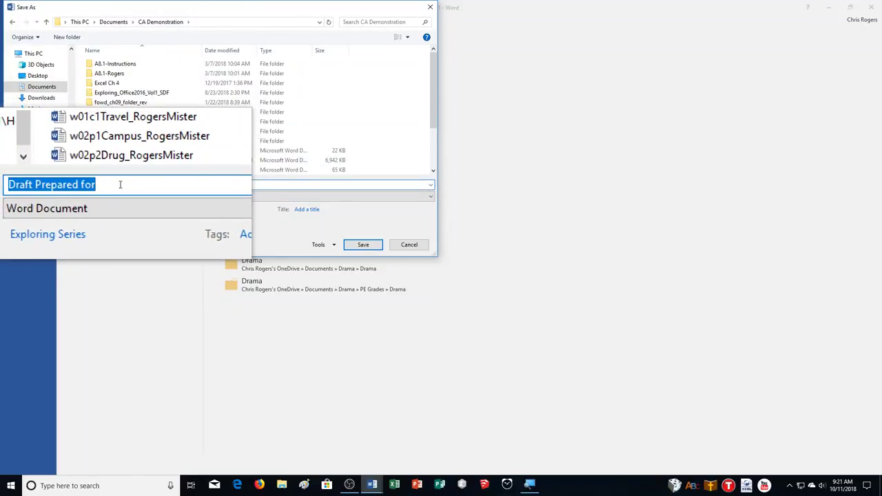
text(2)
key(BackSpace)
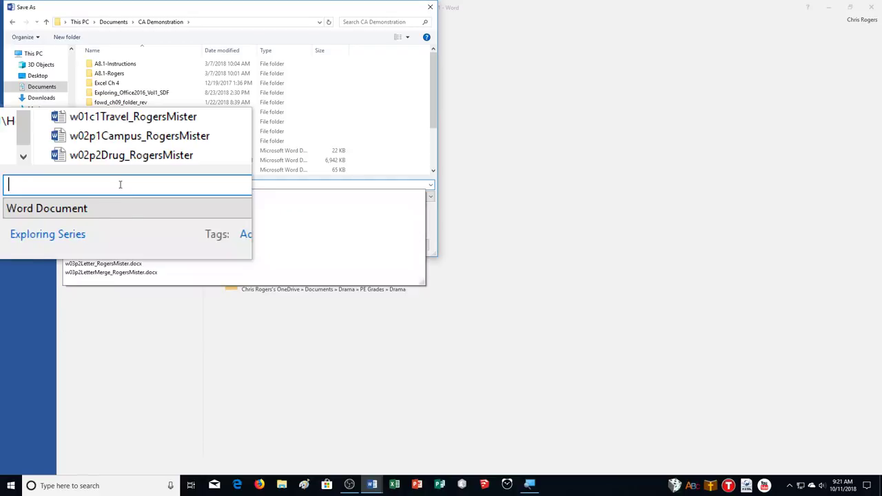
text(w03m1Footb)
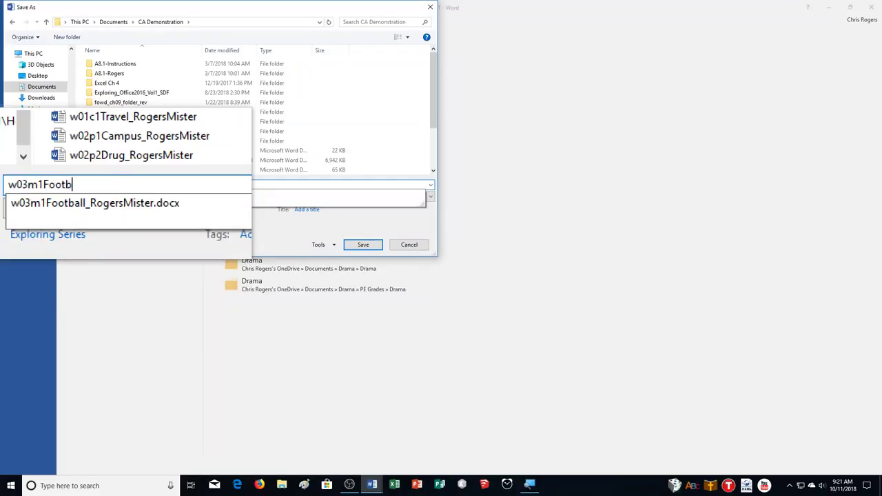
text(allMerge_RogersMister)
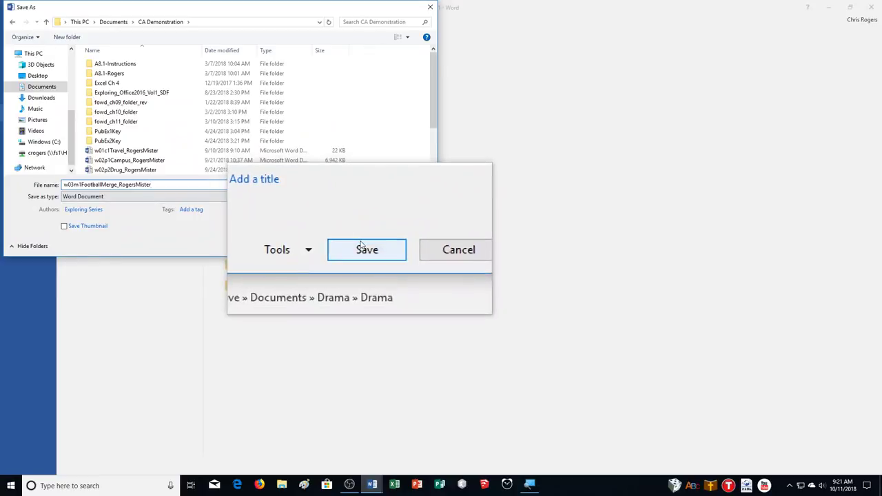
click(363, 244)
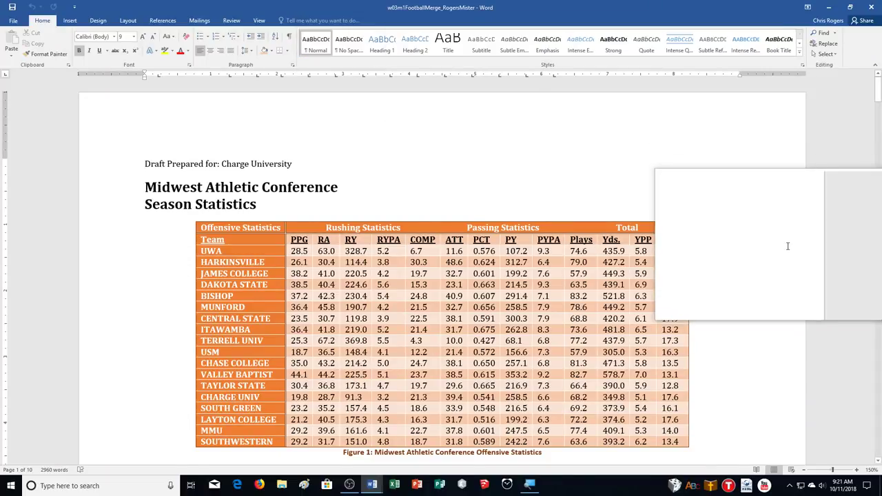
scroll(818, 209, down, 1)
scroll(818, 209, down, 2)
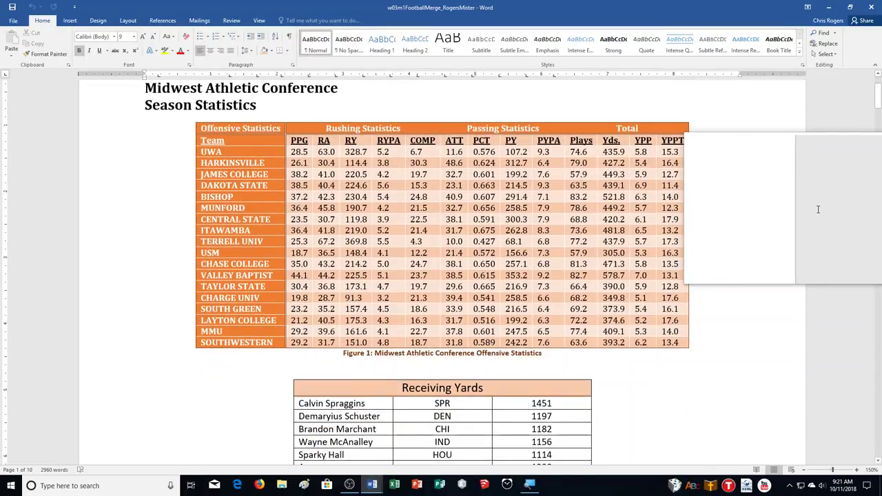
scroll(818, 209, down, 2)
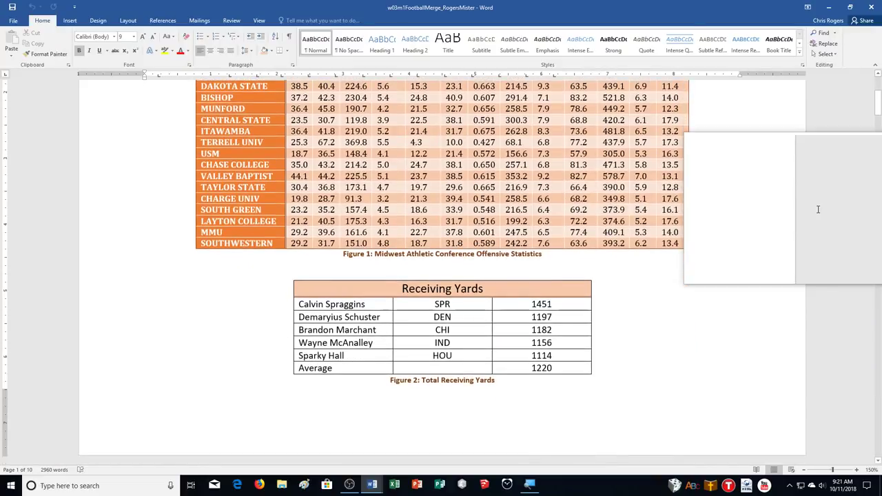
scroll(818, 209, down, 9)
scroll(818, 209, down, 4)
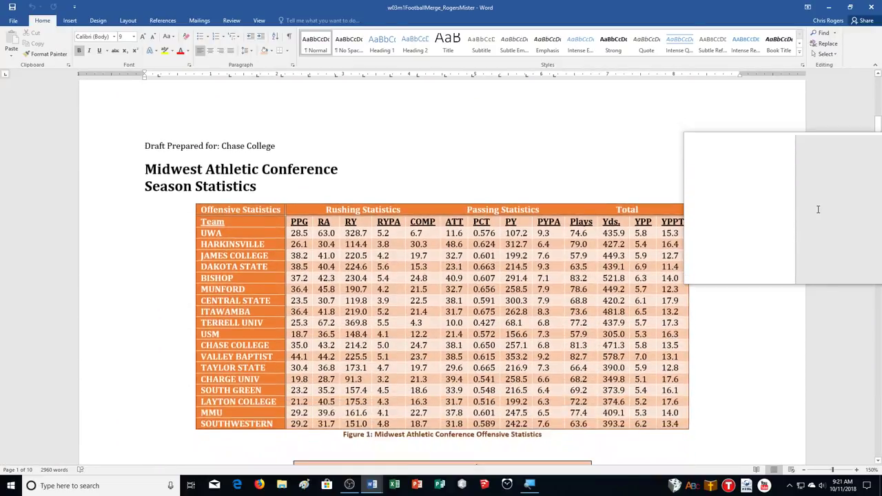
scroll(818, 209, down, 1)
scroll(818, 209, down, 4)
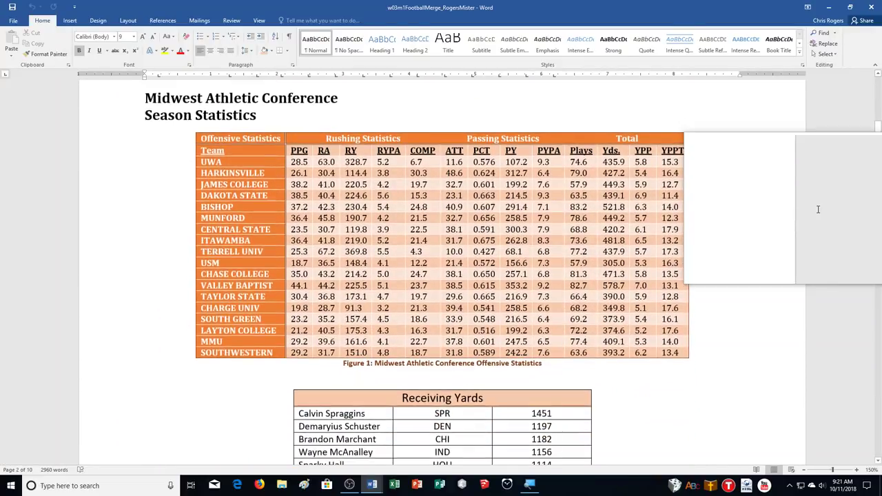